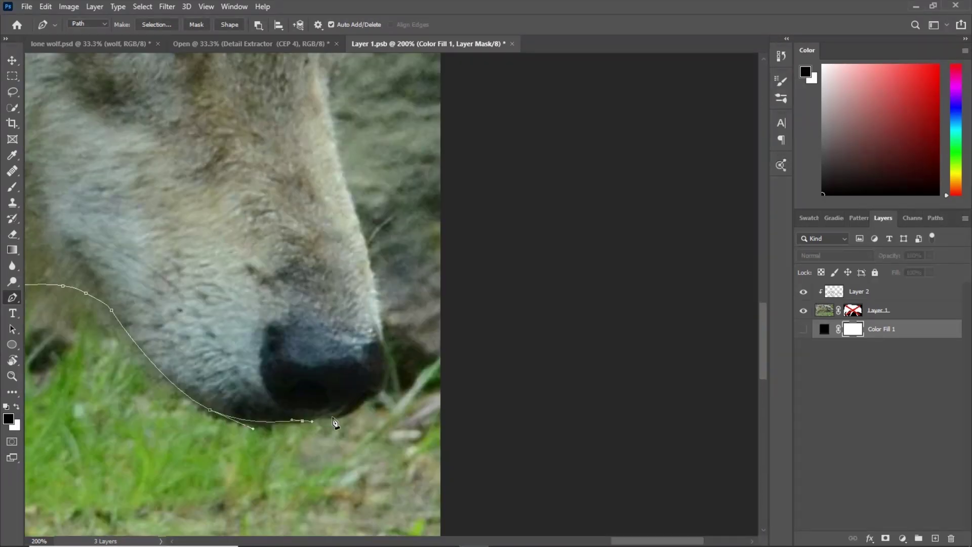
- Zoom in and trace the Pen outline under the wolf's nose, around its tip and along the muzzle
scroll(327, 415, "down", 2)
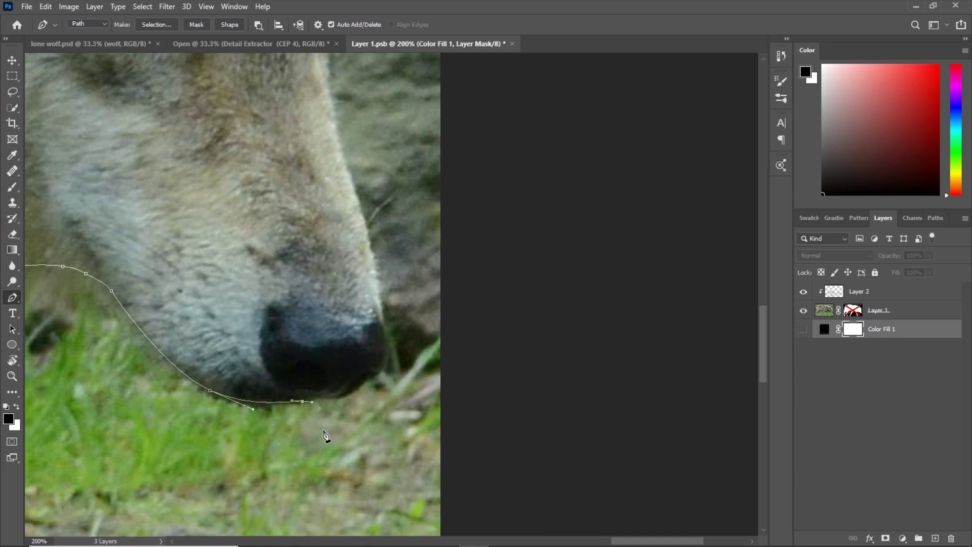
scroll(314, 428, "down", 1)
key("ctrl+plus")
key("ctrl+plus")
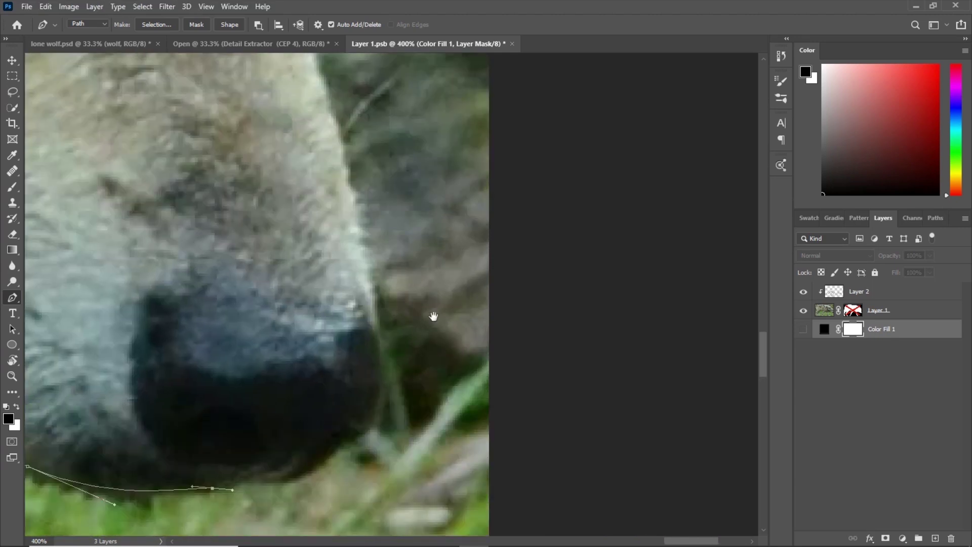
scroll(433, 316, "down", 5)
scroll(434, 316, "left", 5)
left_click_drag(379, 370, 517, 257)
left_click(488, 323)
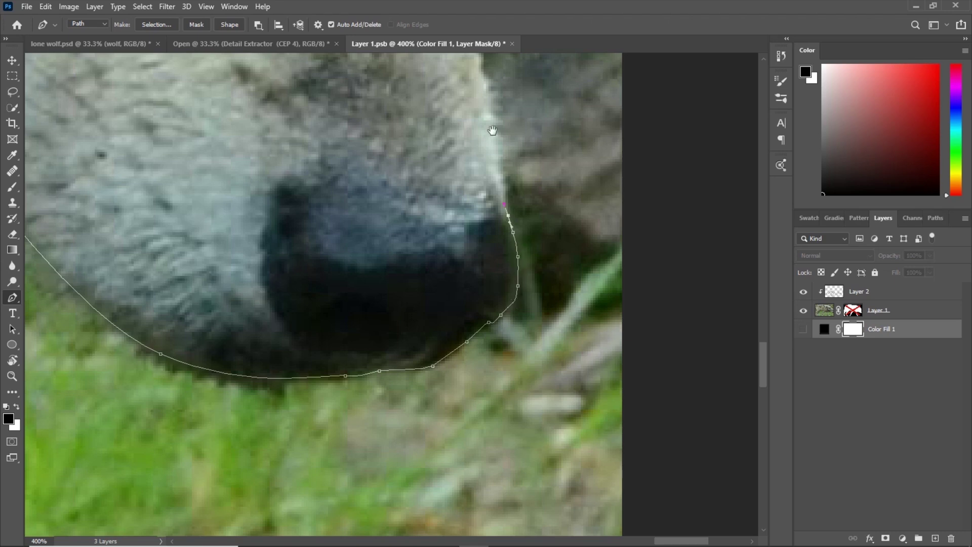
left_click_drag(492, 130, 424, 429)
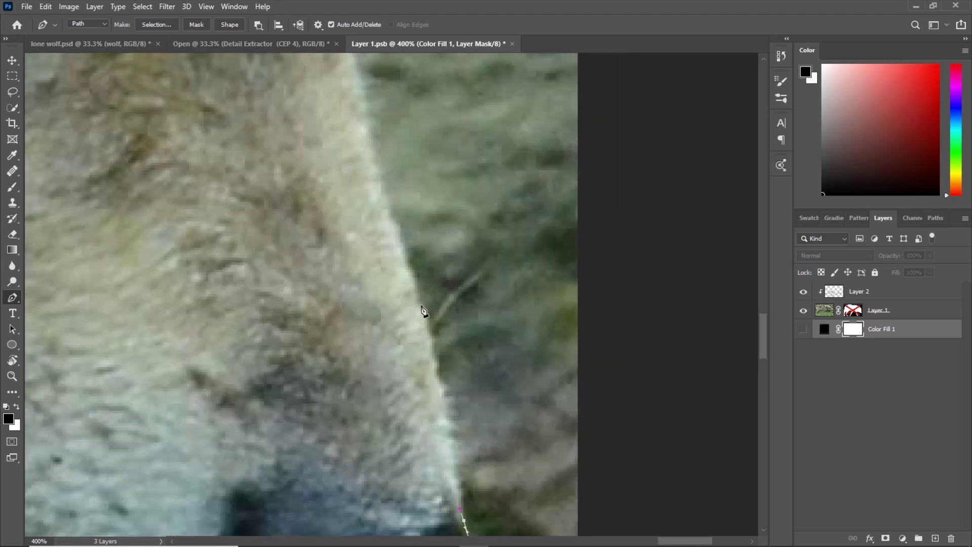
left_click_drag(421, 303, 405, 233)
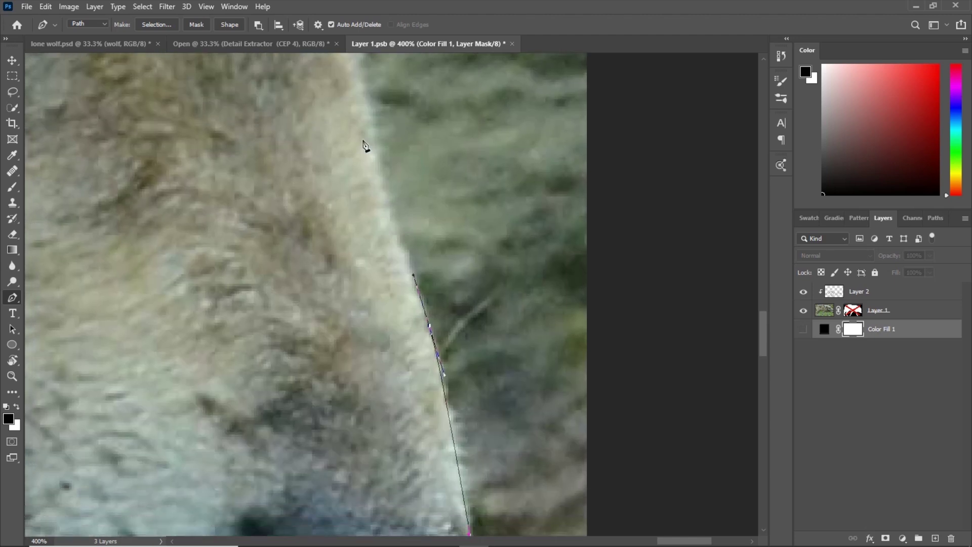
left_click(371, 119)
- Continue the outline up the face and neck fur edge to the final anchor
left_click_drag(354, 83, 437, 389)
left_click_drag(452, 353, 457, 325)
left_click_drag(461, 288, 459, 265)
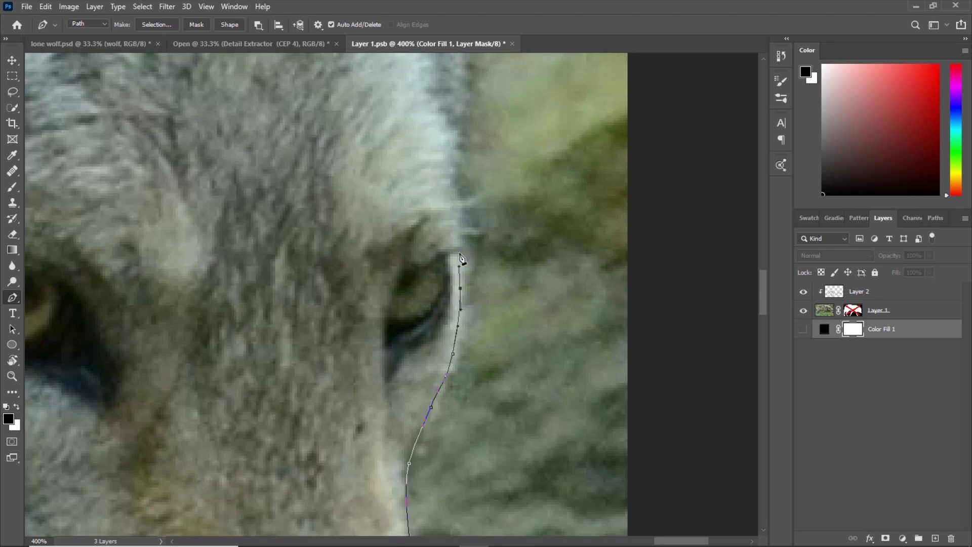
left_click_drag(459, 170, 415, 402)
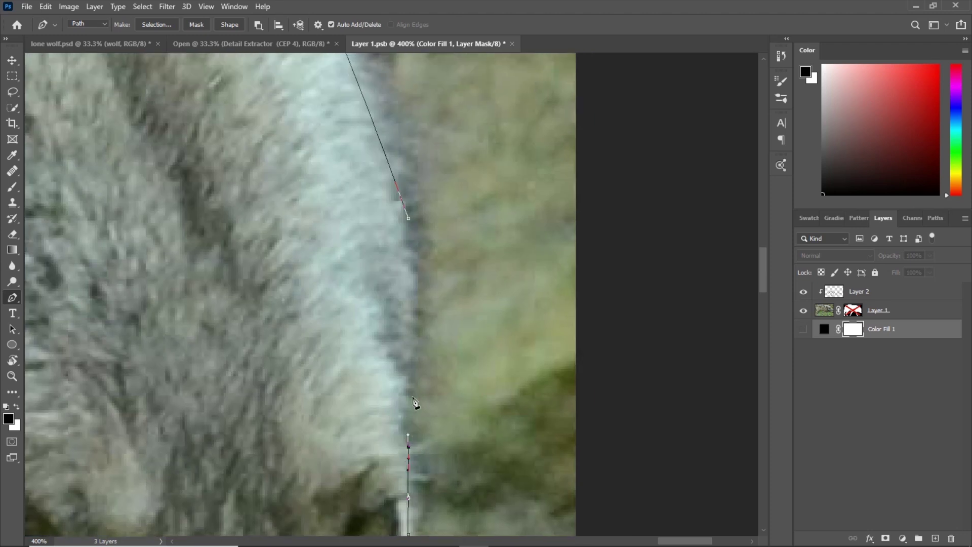
left_click(423, 339)
left_click(423, 274)
left_click(415, 240)
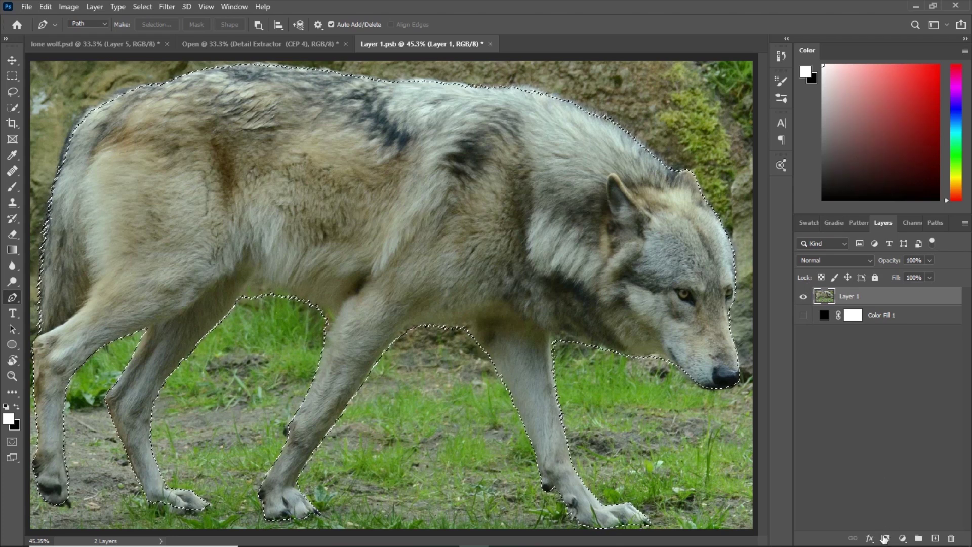
- Mask the wolf layer from the selection and reveal the black fill to check its edges
key("ctrl+shift+m")
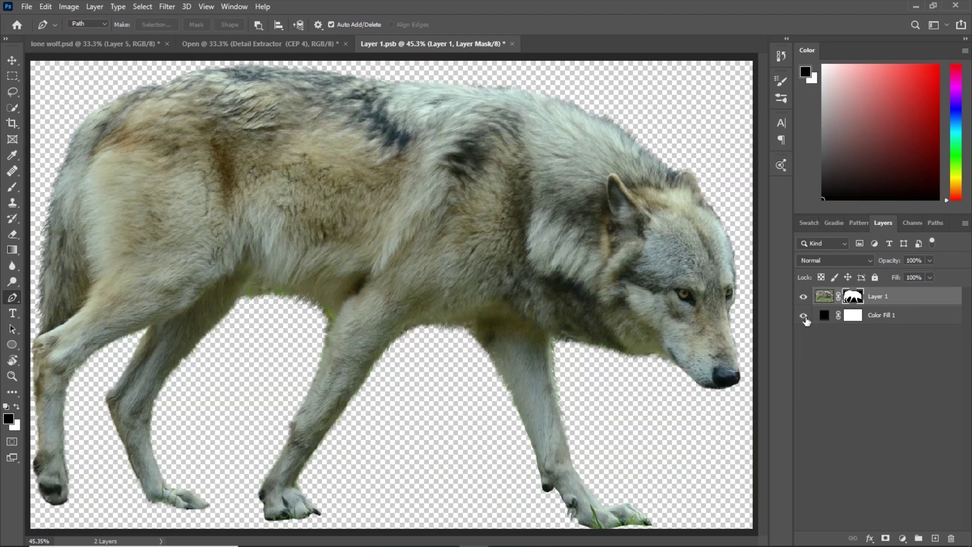
left_click(804, 316)
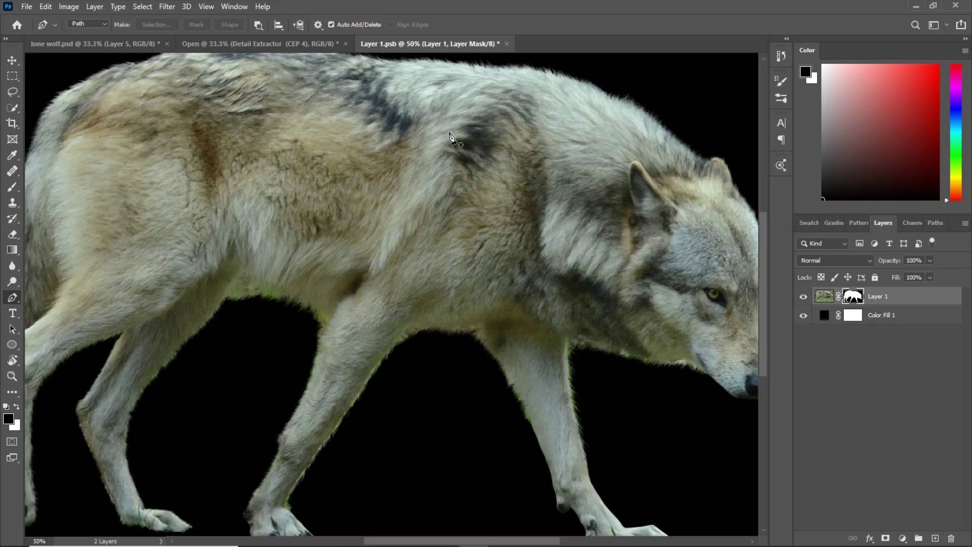
key("ctrl+plus")
left_click_drag(523, 102, 524, 225)
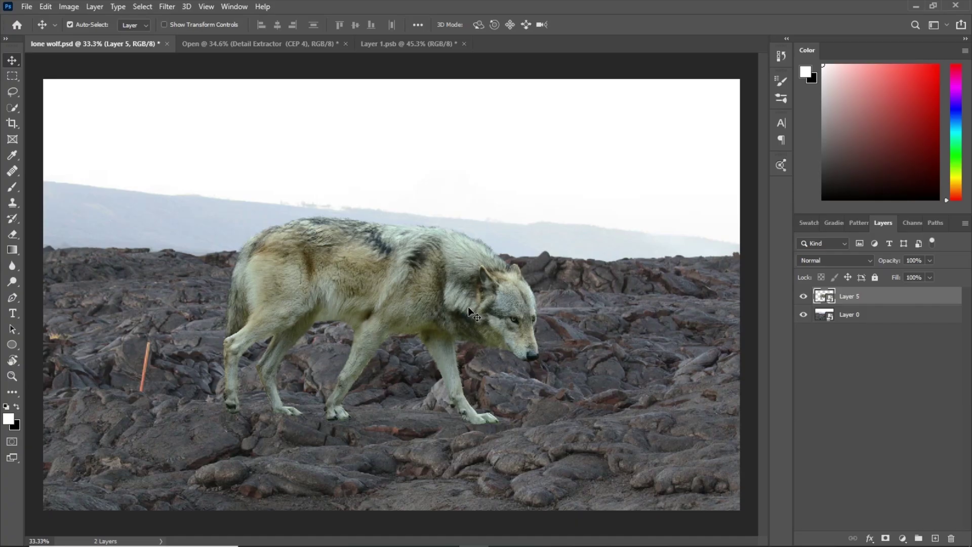
- Nudge the wolf slightly right and rename Layer 5 to 'wolf'
left_click_drag(468, 306, 473, 307)
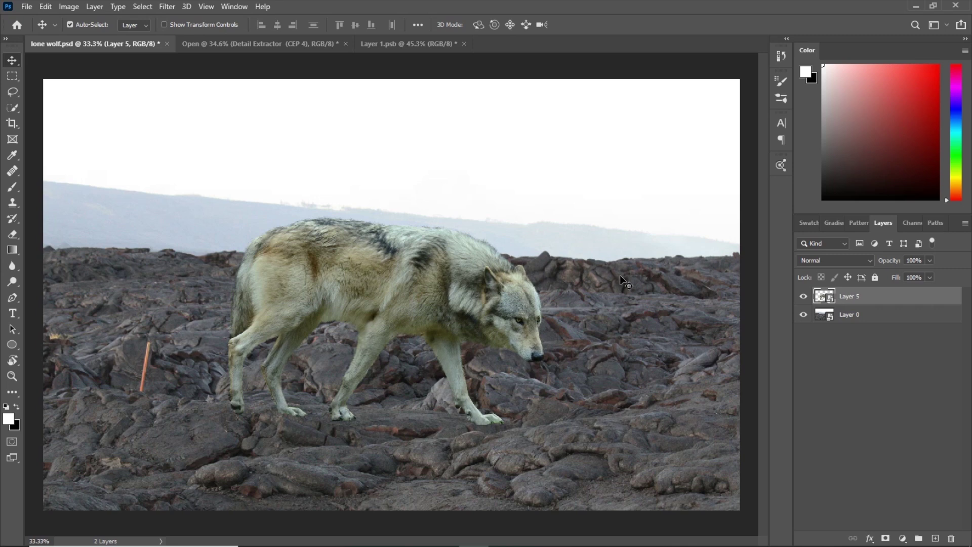
double_click(850, 296)
type("wolf")
key("Return")
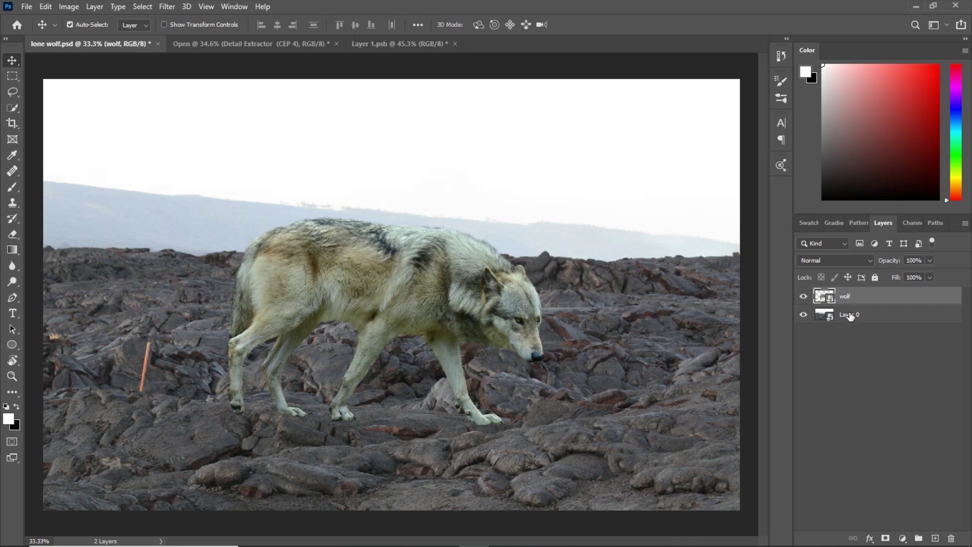
- Rename Layer 0 to 'BG' and make the wolf layer active again
double_click(850, 314)
type("BG")
key("Return")
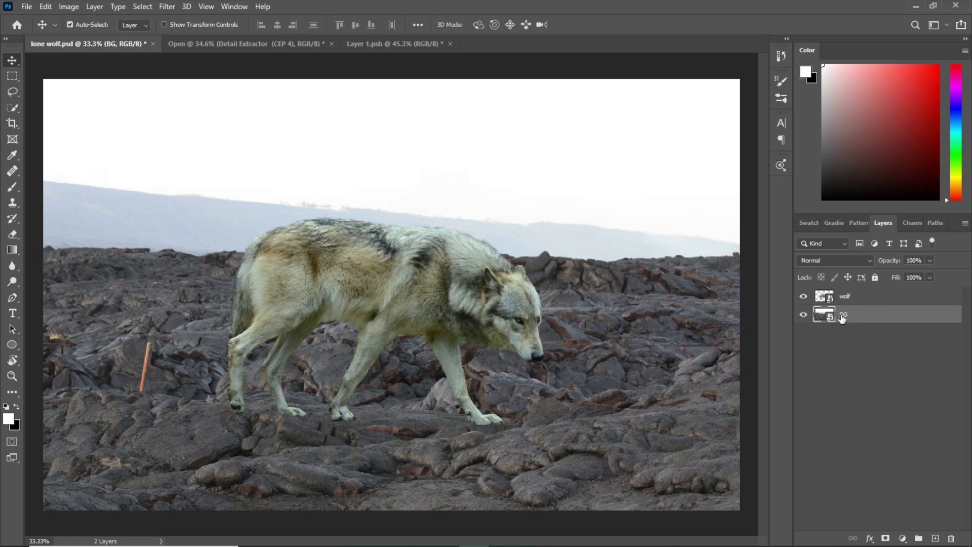
left_click(829, 300)
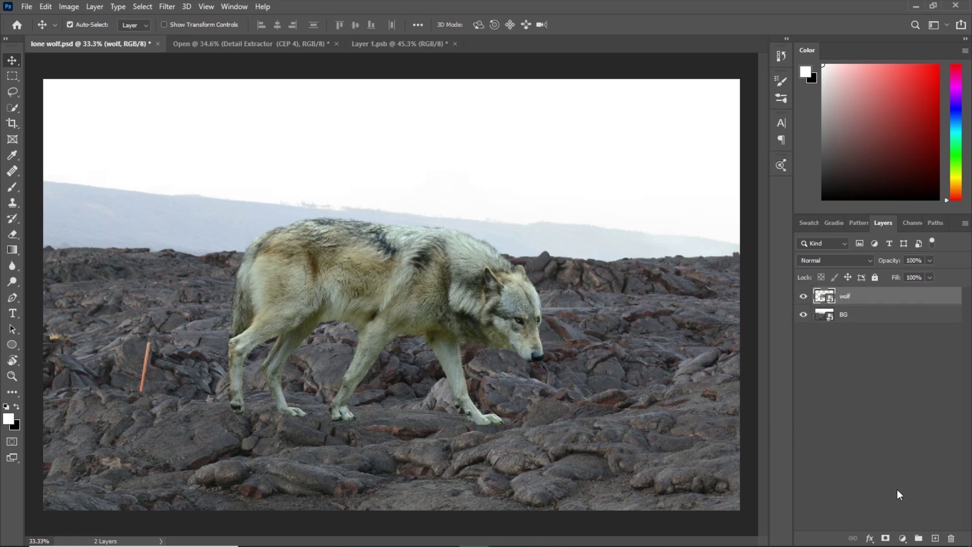
left_click(904, 540)
- Add a pure black Solid Color fill layer in Color blend mode, turning the scene greyscale
left_click(901, 324)
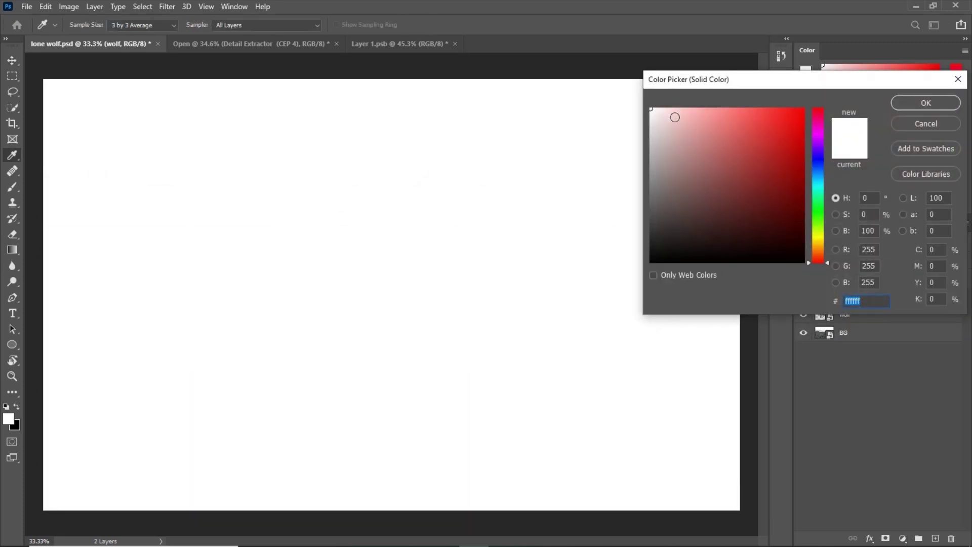
type("4b4b4b")
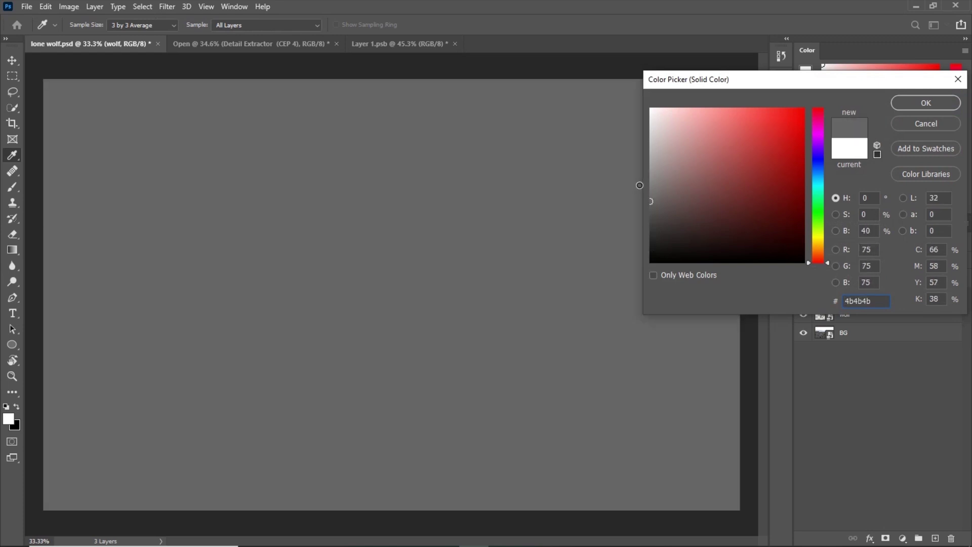
left_click(639, 186)
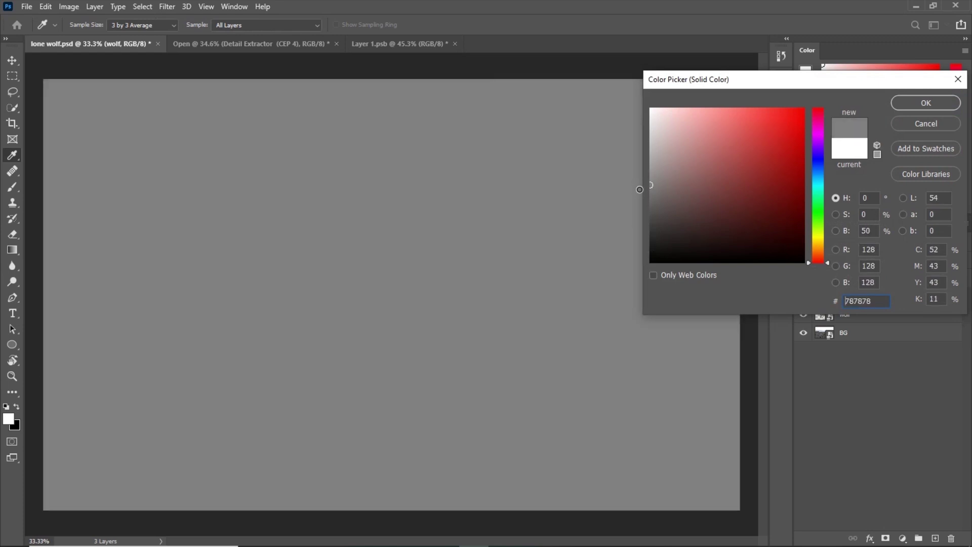
left_click(614, 410)
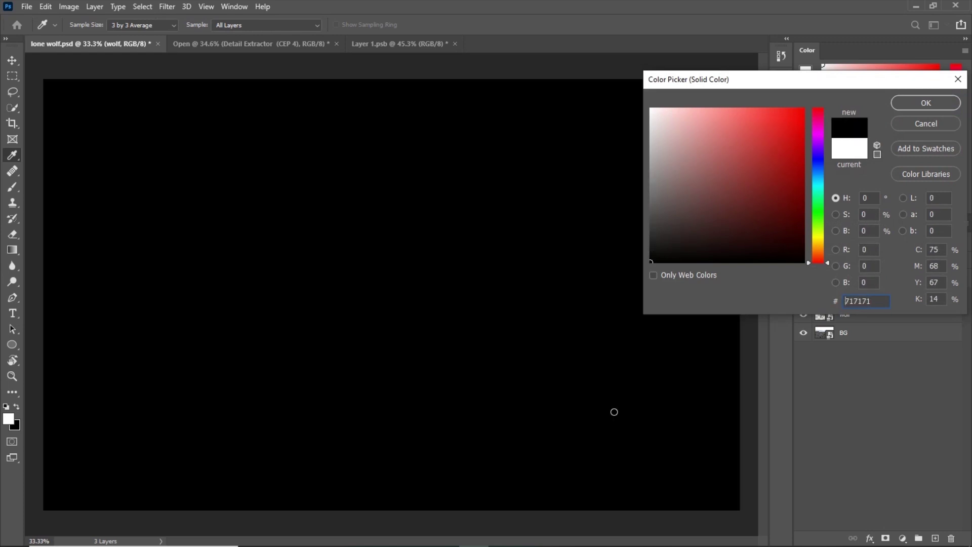
left_click(911, 102)
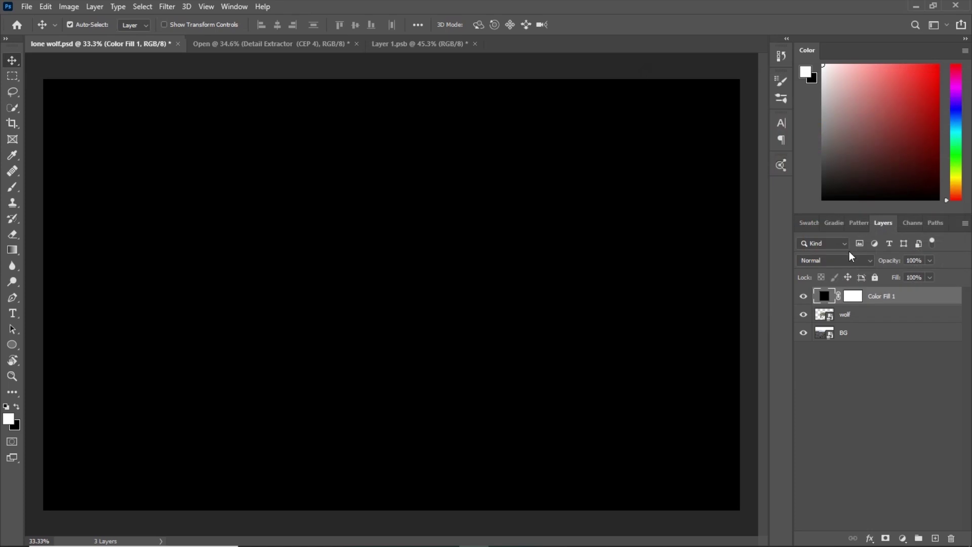
left_click(846, 259)
key("Down")
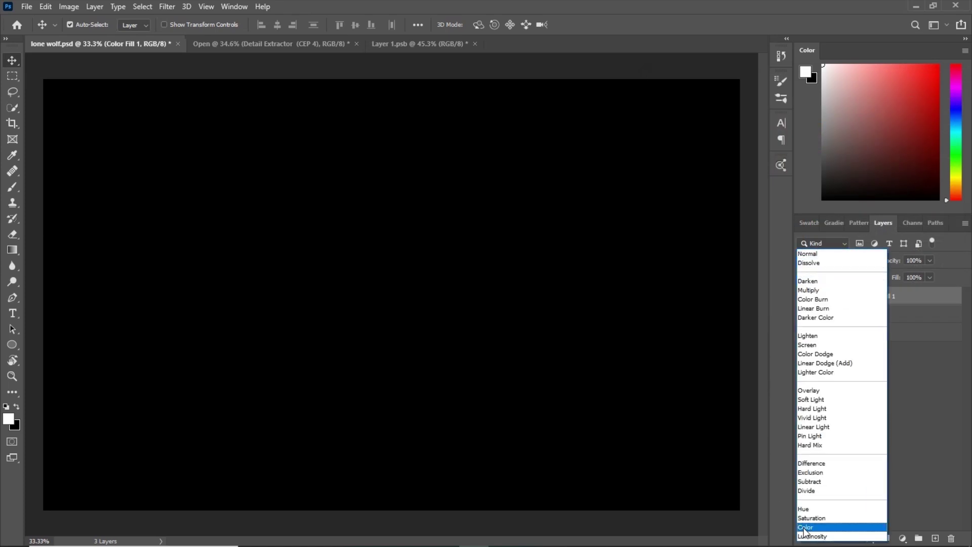
left_click(804, 527)
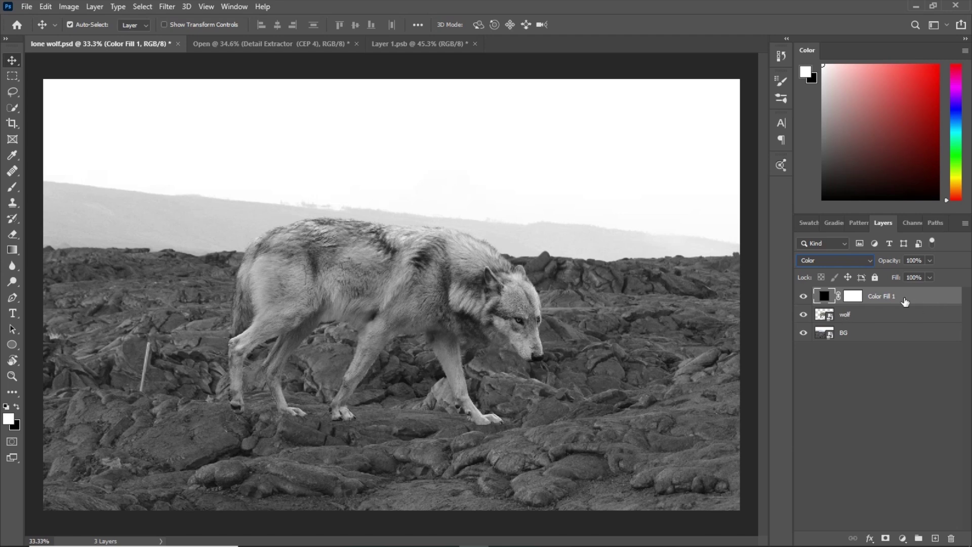
left_click(890, 314)
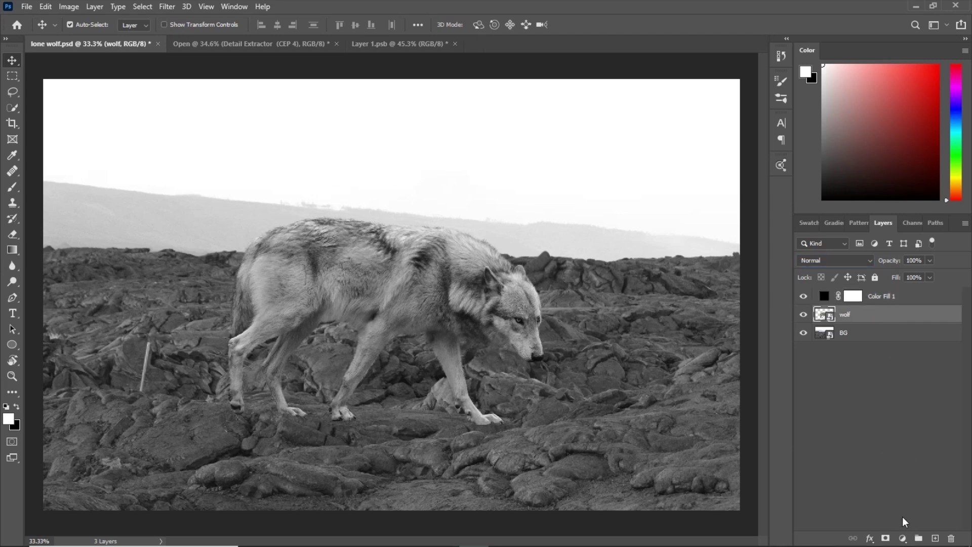
- Add a Levels layer clipped to the wolf with output whites lowered to 188
left_click(902, 537)
left_click(894, 368)
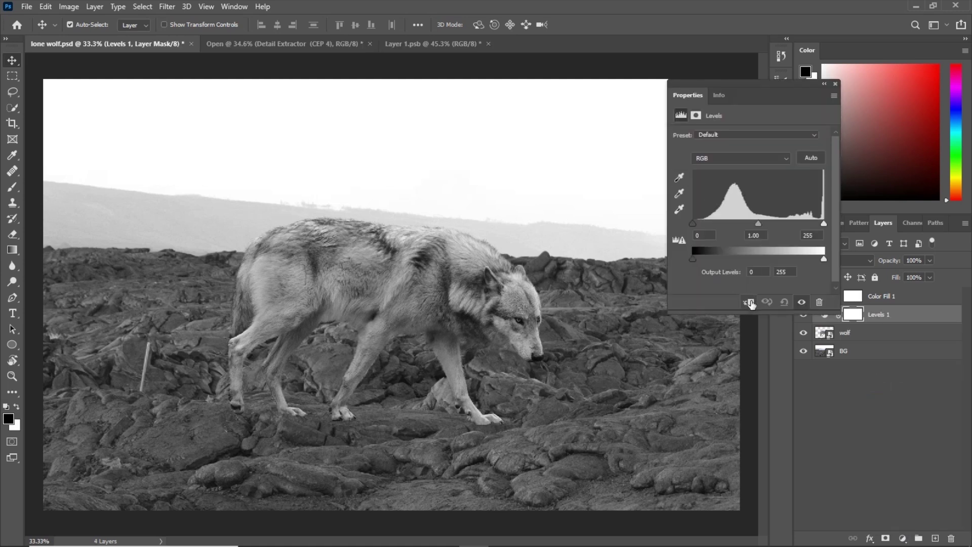
left_click(749, 302)
left_click_drag(743, 83, 729, 62)
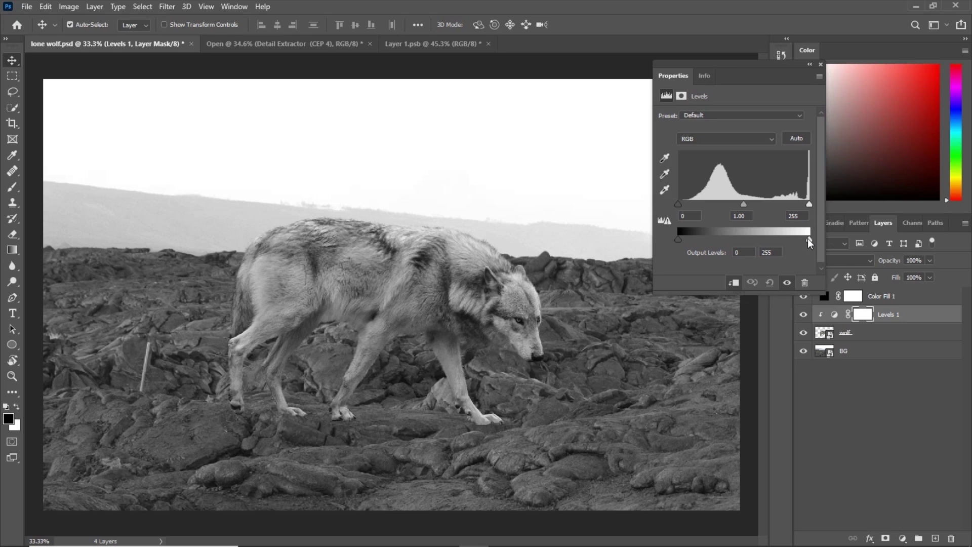
left_click_drag(793, 238, 776, 238)
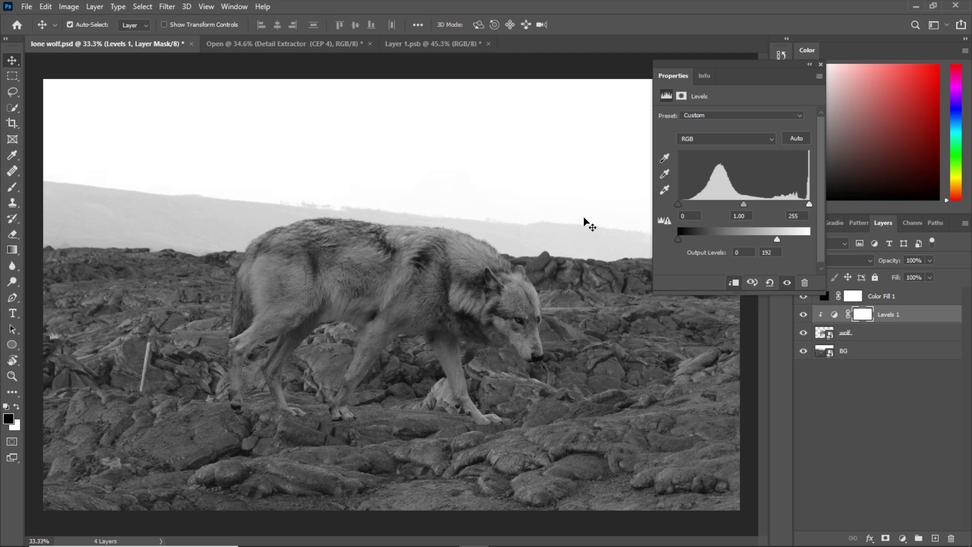
key("ctrl+minus")
key("ctrl+minus")
key("ctrl+minus")
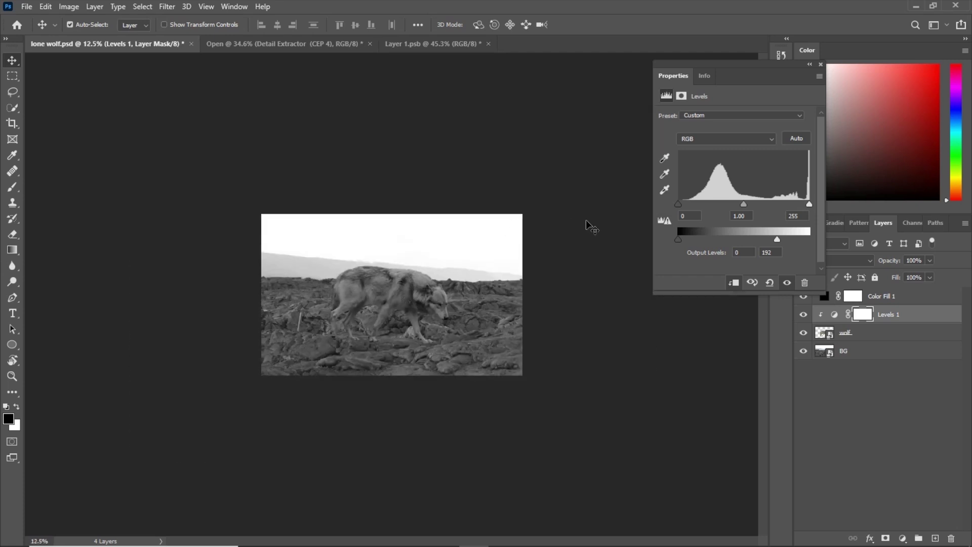
- Compare with Levels 1 toggled, hide Color Fill 1 to restore colour, and zoom in
left_click(801, 319)
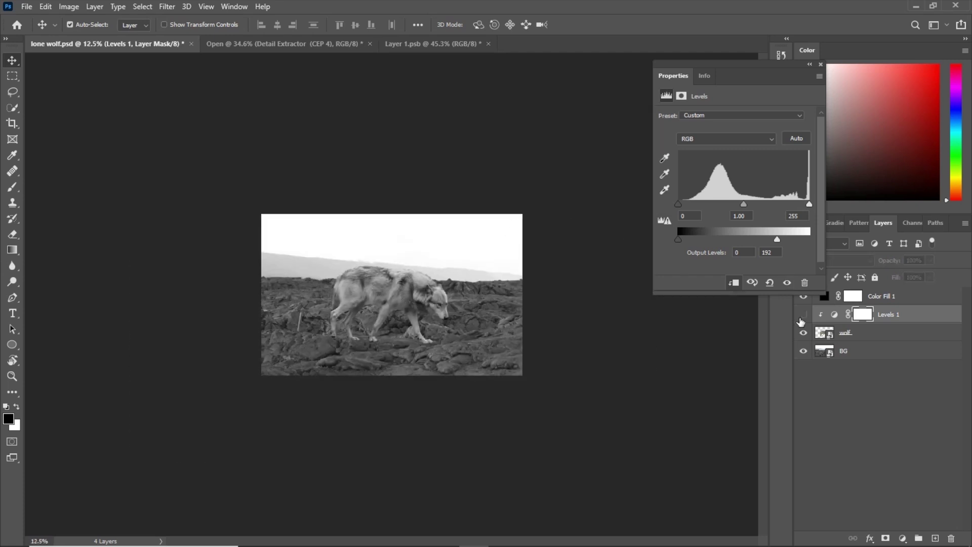
left_click(801, 319)
left_click(801, 319)
left_click(801, 319)
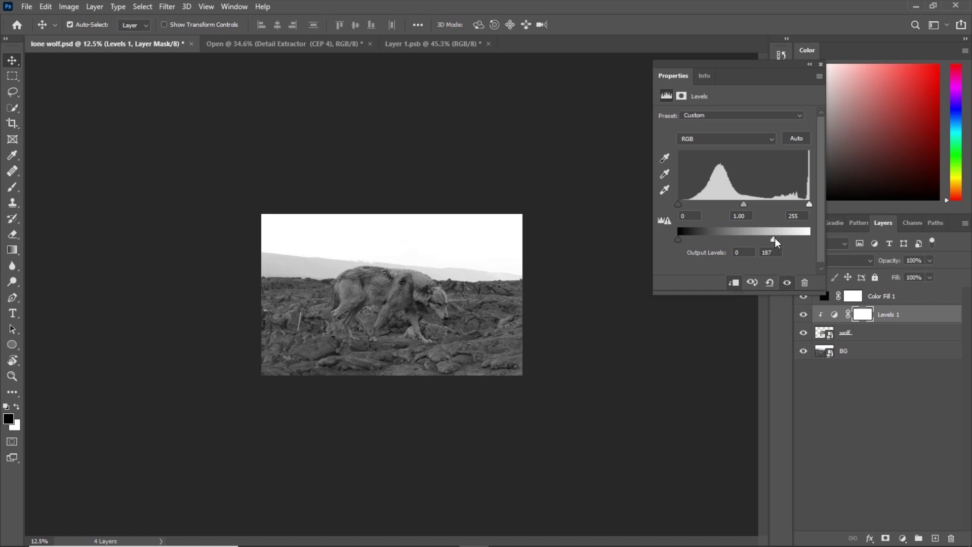
left_click(821, 65)
left_click(803, 315)
left_click(804, 314)
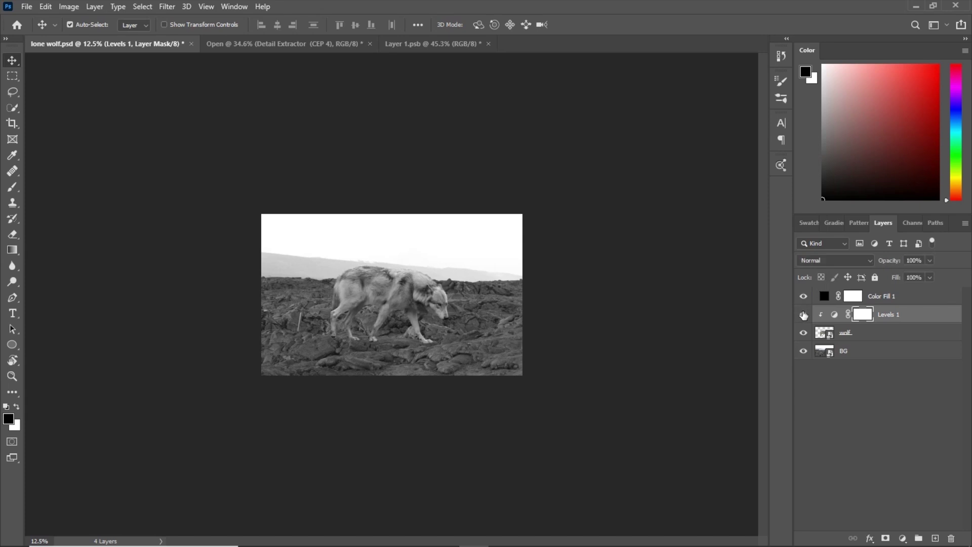
key("ctrl+plus")
left_click(803, 296)
left_click(805, 315)
left_click(803, 314)
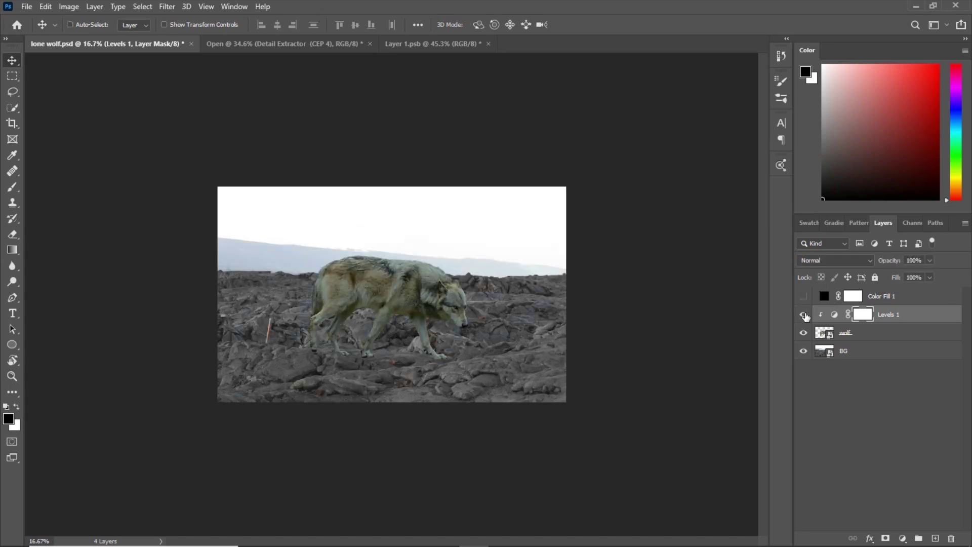
key("ctrl+plus")
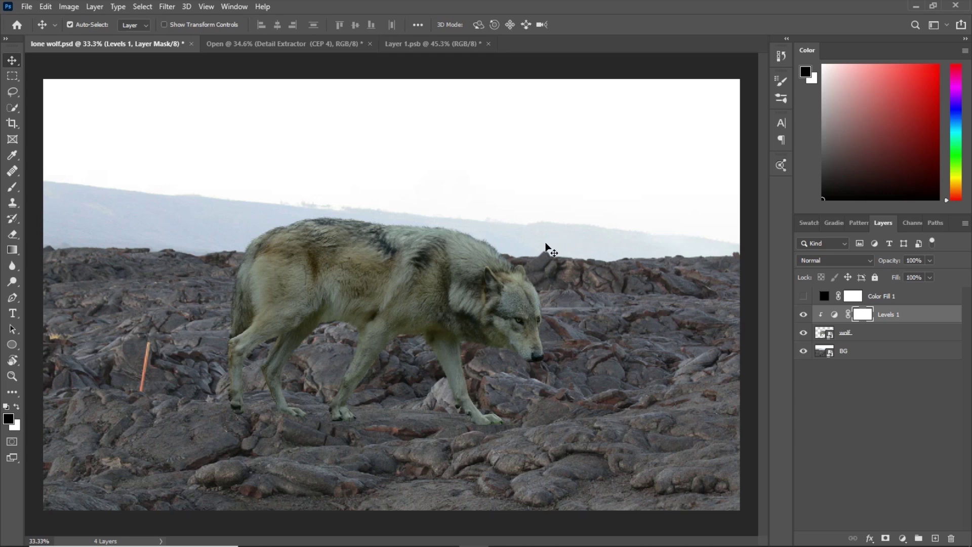
- Add an 808080 grey fill in Luminosity blend mode, then a Curves adjustment above it
left_click(902, 538)
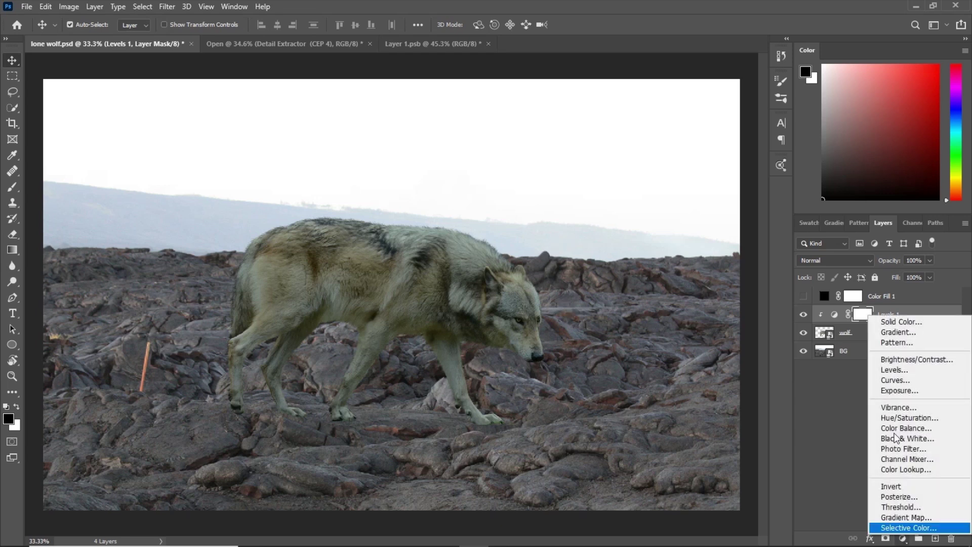
key("Escape")
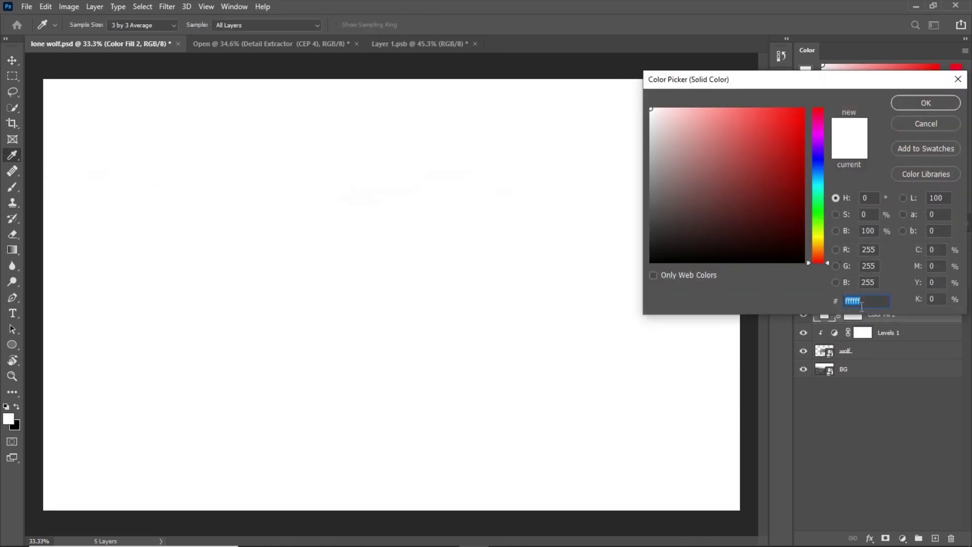
type("808080")
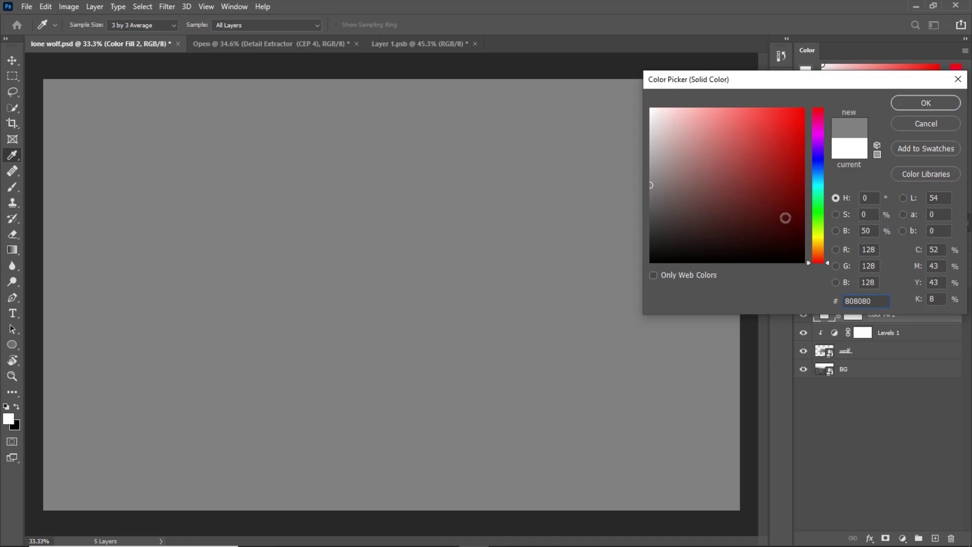
left_click(919, 104)
left_click(835, 260)
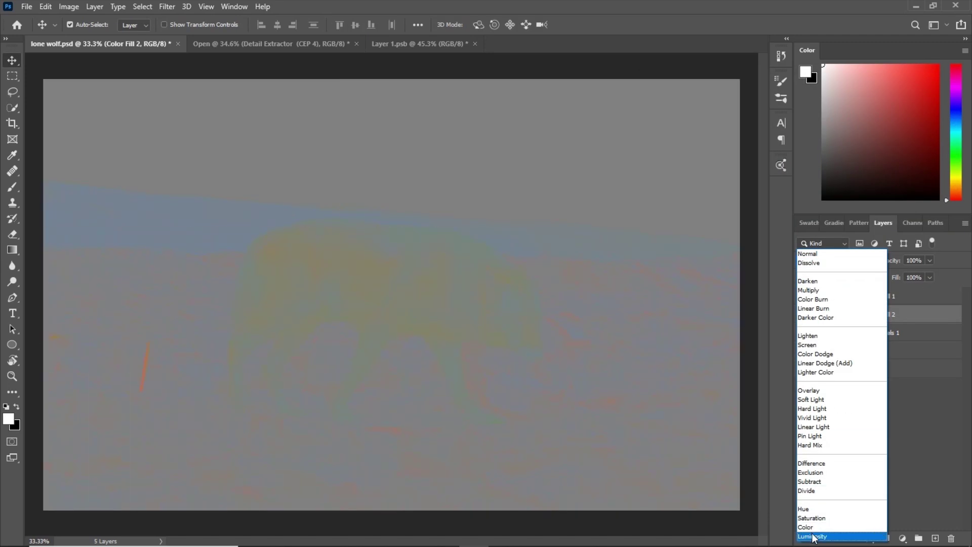
left_click(814, 536)
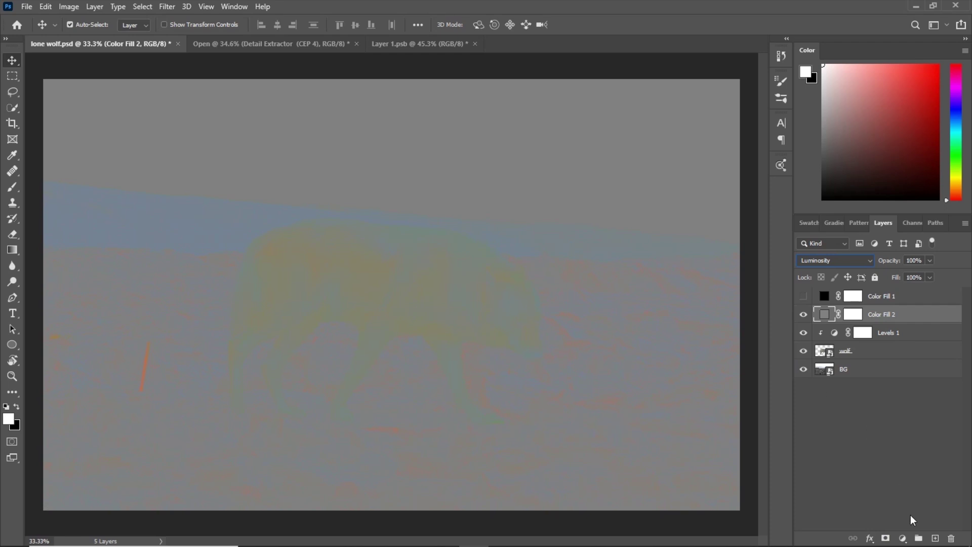
left_click(902, 538)
left_click(906, 382)
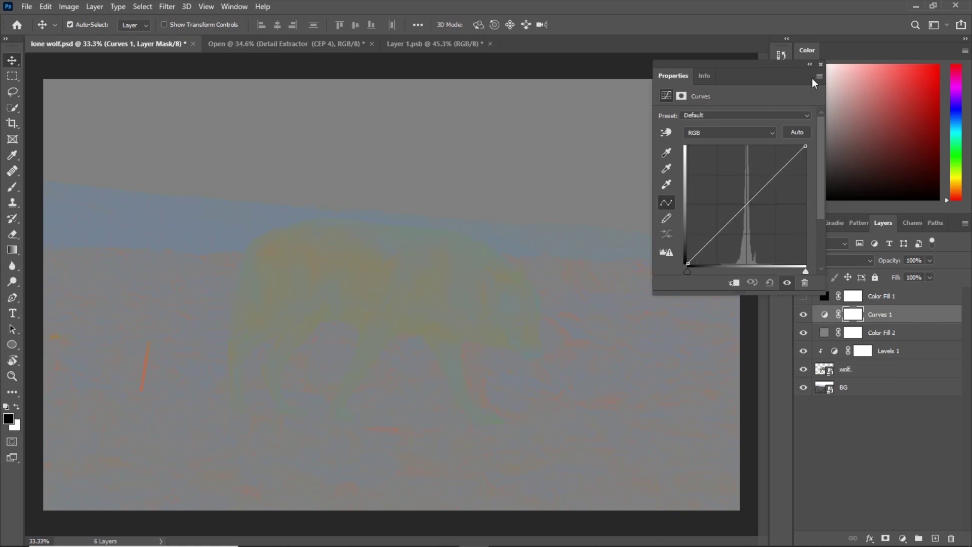
- Bend Curves 1 into a steep S-curve to exaggerate the colour contrast
left_click(770, 168)
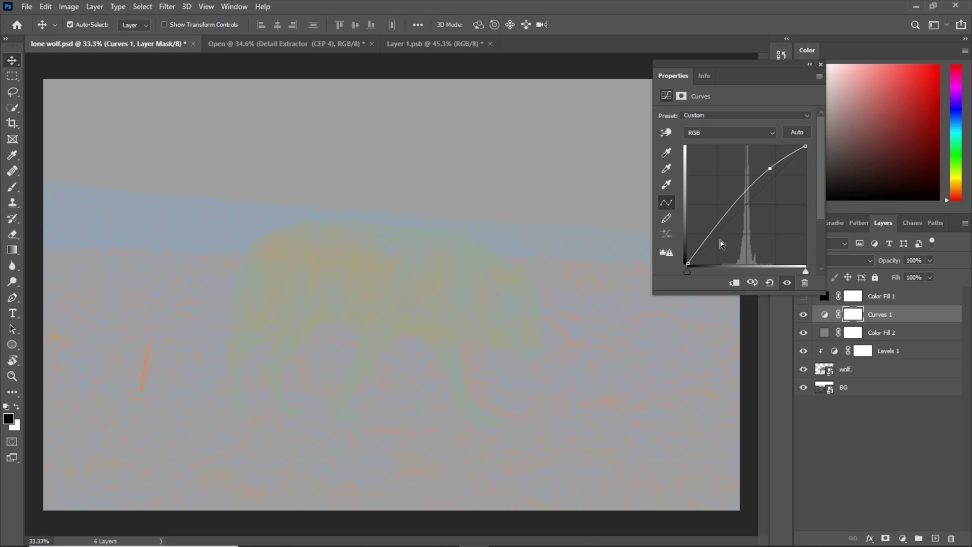
left_click_drag(718, 235, 738, 256)
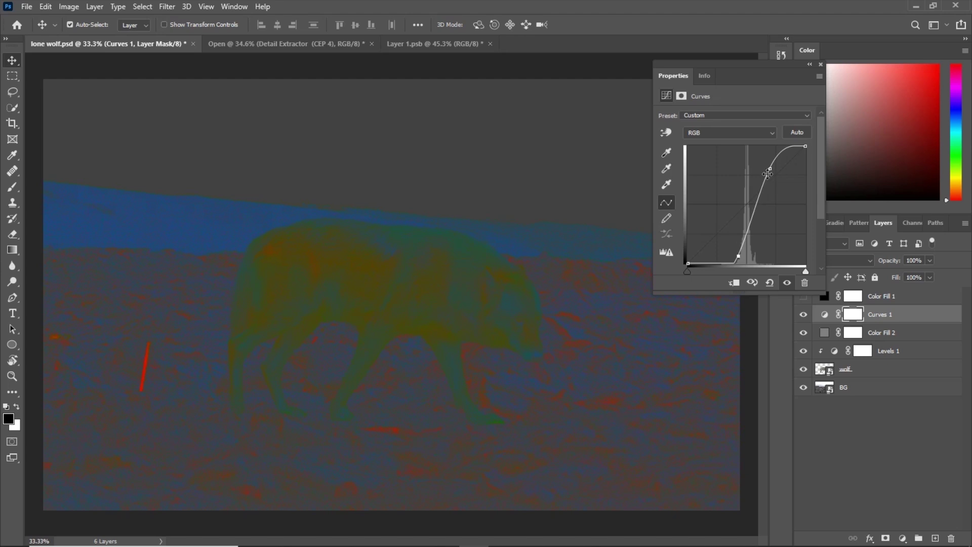
left_click(821, 65)
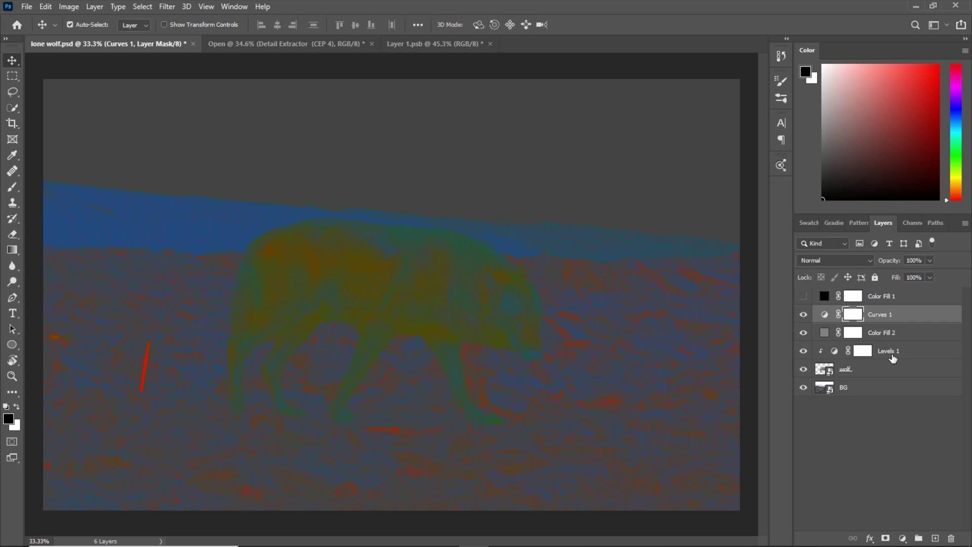
- Add a Curves layer above Levels 1 and lower its Green channel at a sampled wolf tone
left_click(892, 359)
left_click(902, 538)
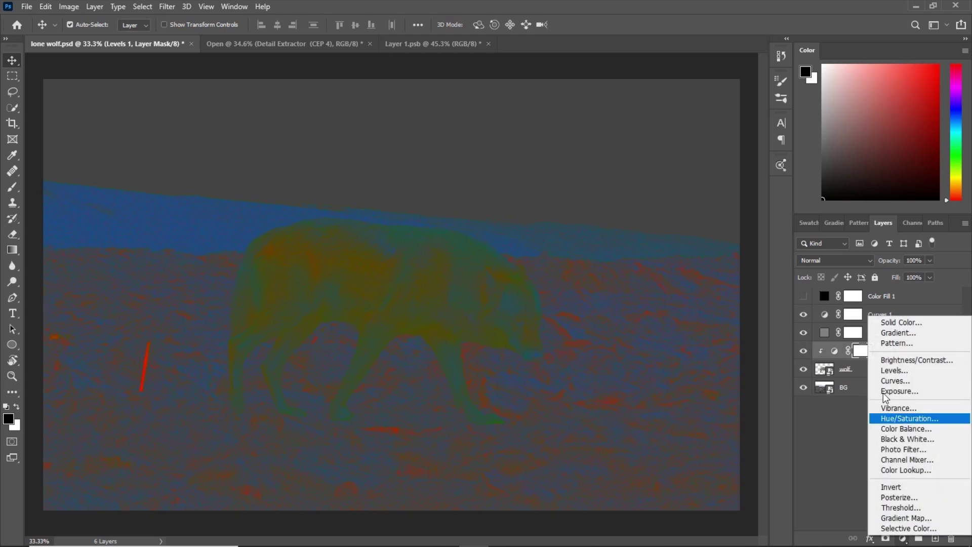
left_click(891, 381)
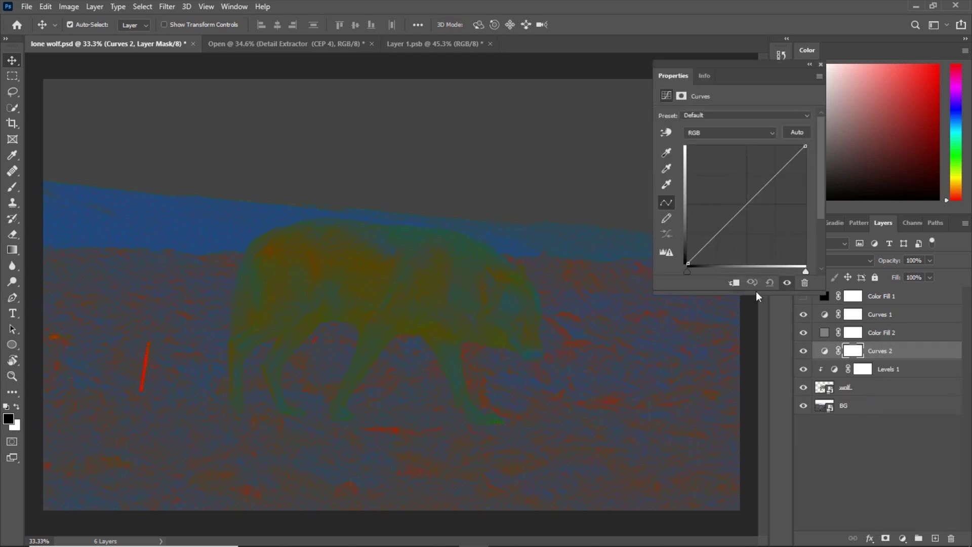
left_click(666, 134)
left_click(709, 132)
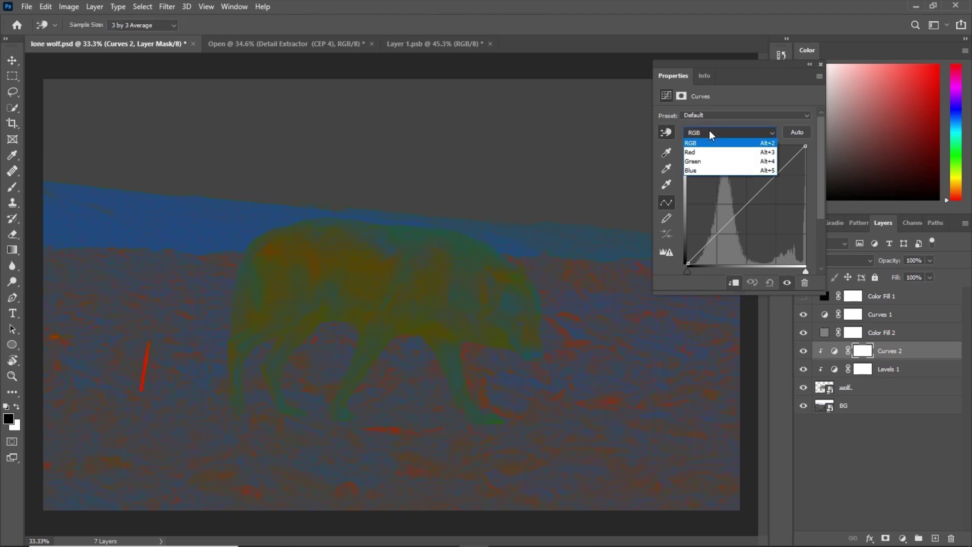
left_click(701, 155)
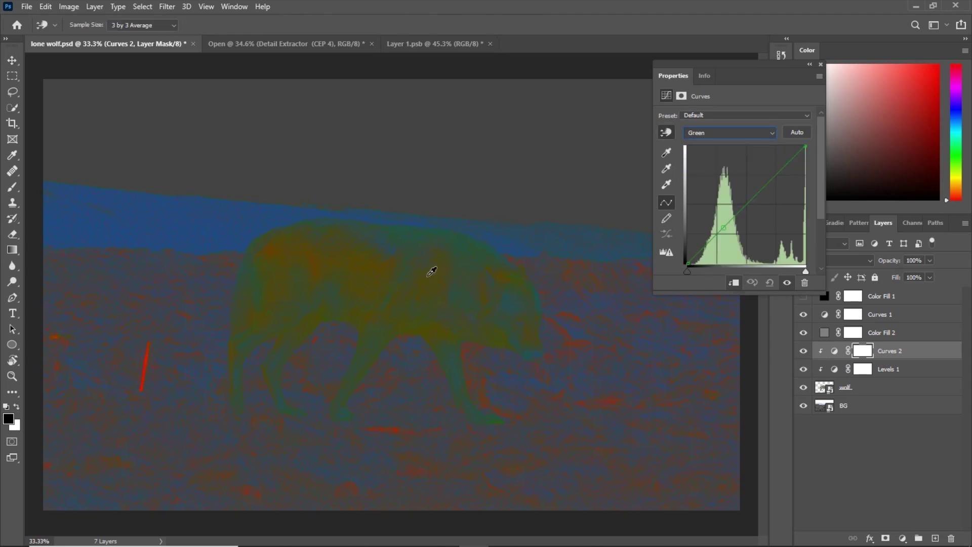
left_click_drag(466, 287, 483, 326)
left_click(821, 66)
- Enable Curves 2 at 70% opacity and hide Curves 1 and the grey fill
left_click(801, 354)
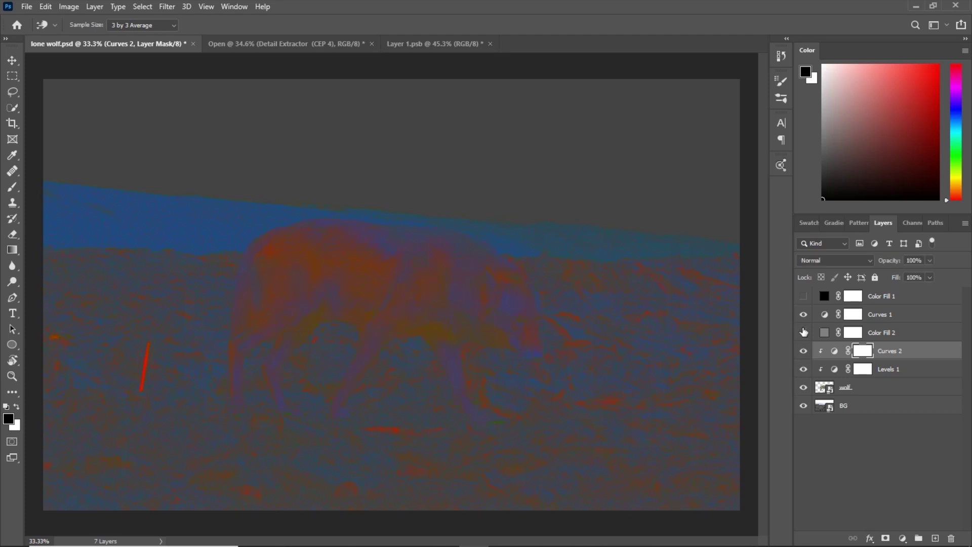
left_click_drag(803, 314, 803, 334)
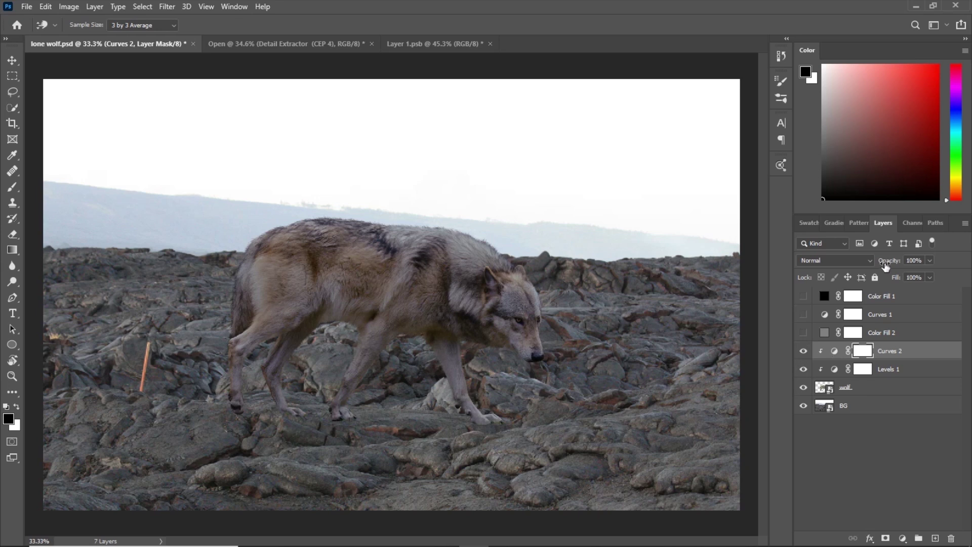
left_click_drag(885, 266, 860, 268)
left_click(804, 351)
left_click(803, 351)
scroll(385, 287, "up", 1)
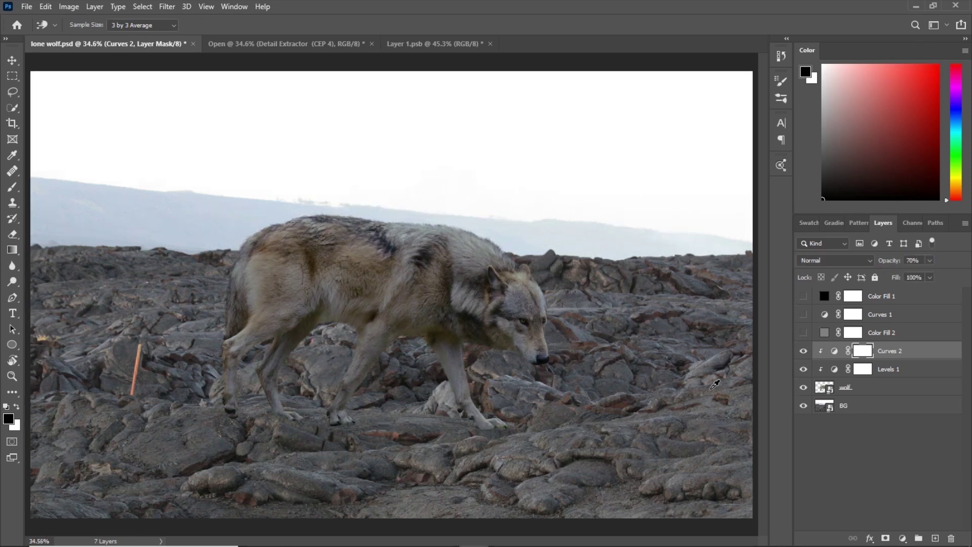
- Add a pure red (ff0000) Solid Color fill in Hue blend mode over the scene
left_click(903, 538)
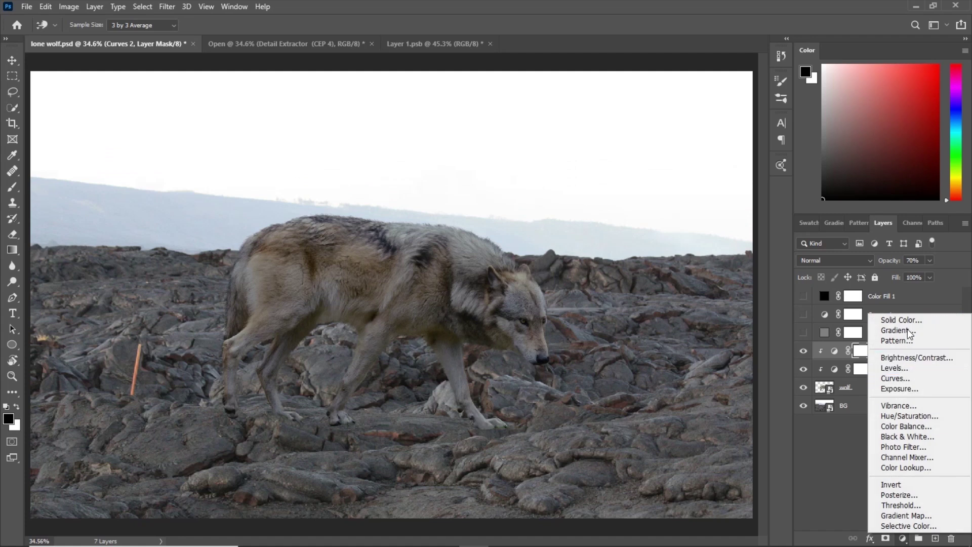
left_click(898, 318)
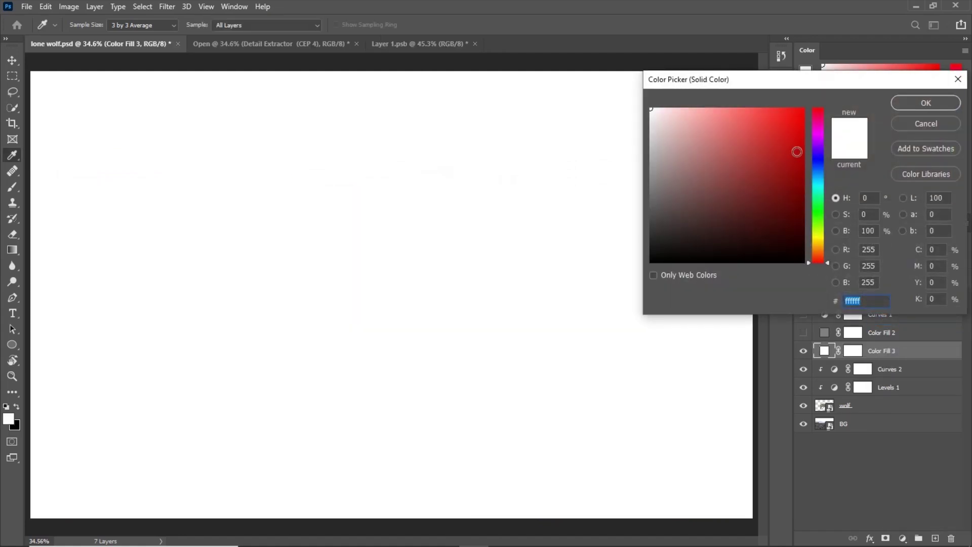
left_click(803, 109)
left_click_drag(812, 140, 817, 98)
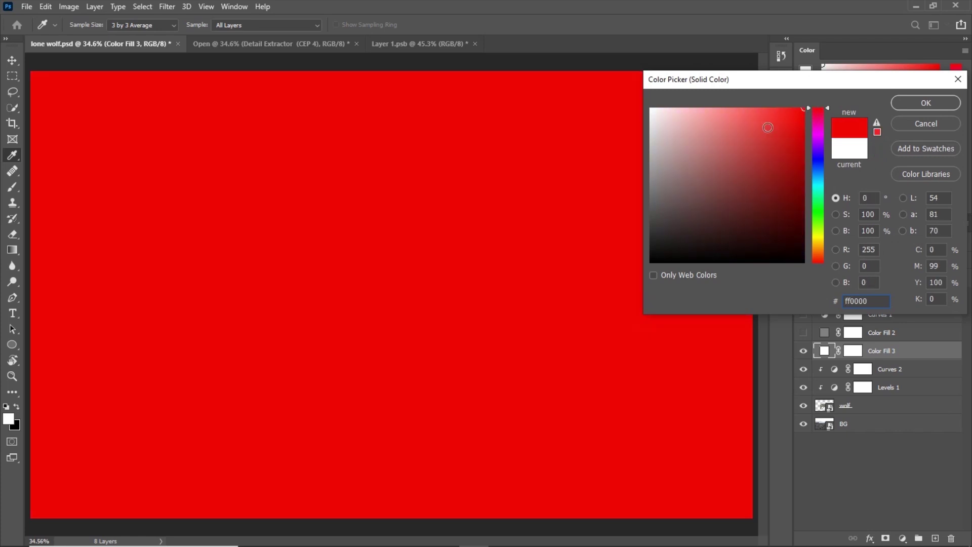
left_click(922, 103)
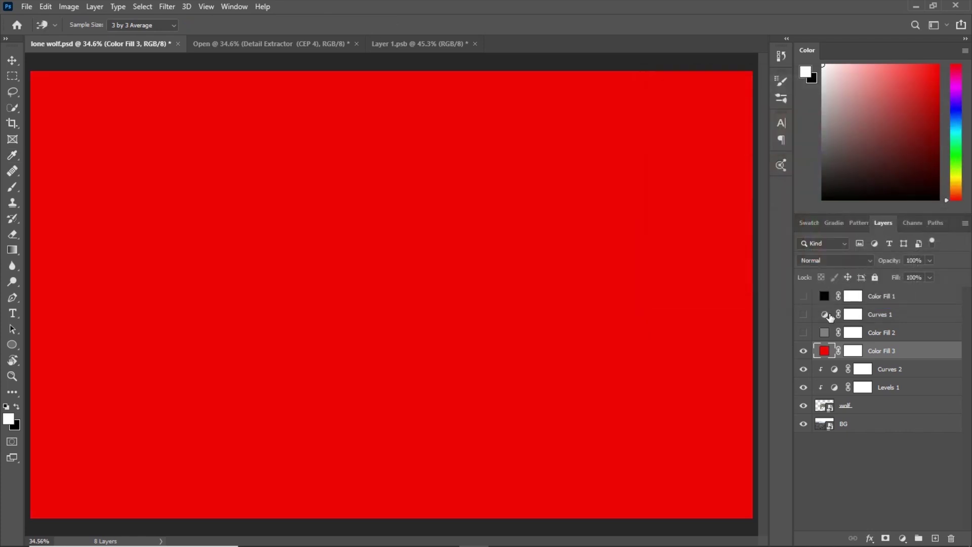
left_click(823, 259)
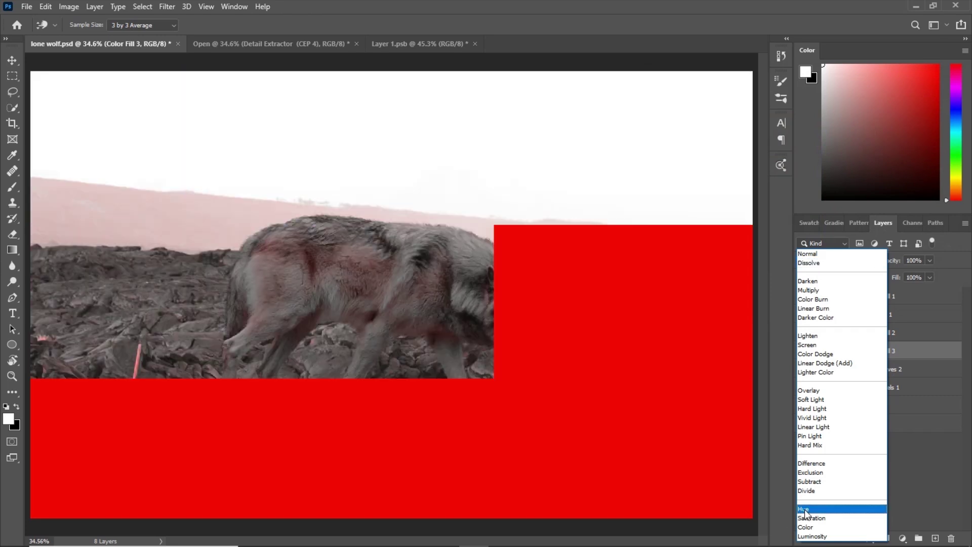
left_click(804, 509)
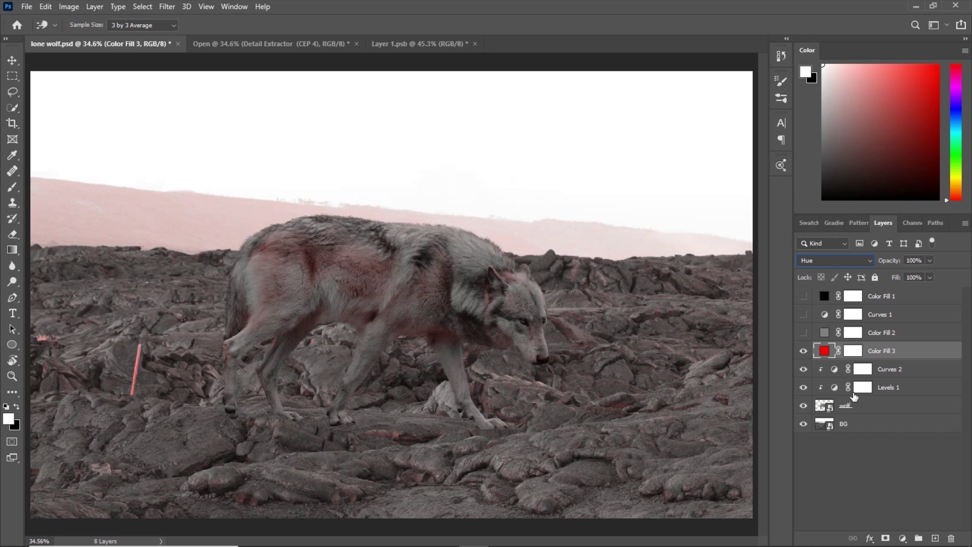
left_click(884, 372)
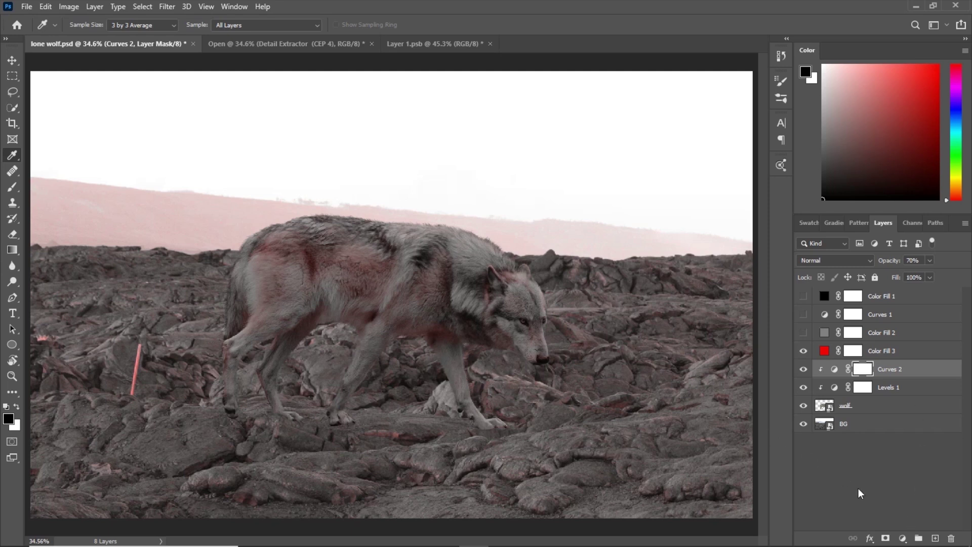
- Add a Hue/Saturation adjustment with Saturation lowered slightly for the wolf
left_click(901, 539)
left_click(889, 425)
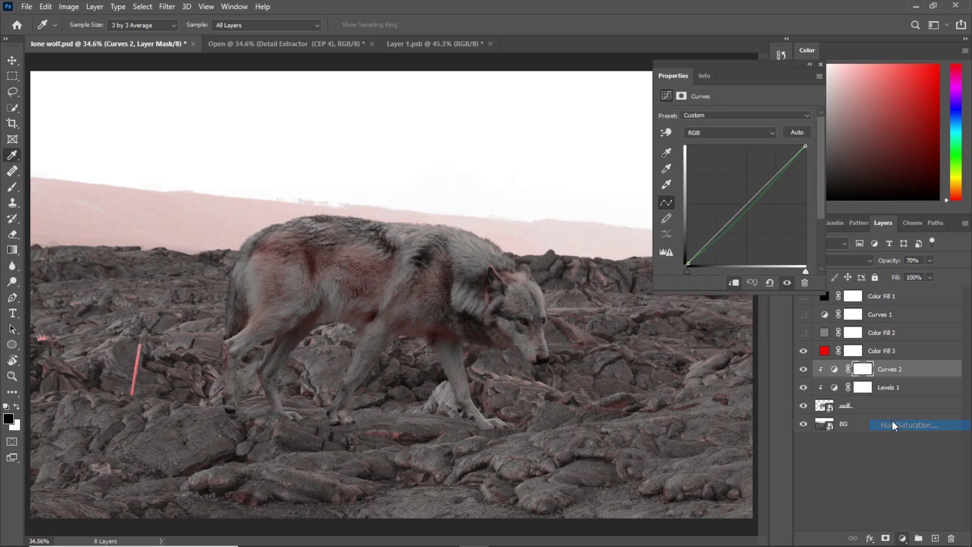
mouse_move(734, 186)
left_mouse_down()
mouse_move(805, 187)
mouse_move(694, 184)
mouse_move(739, 187)
left_mouse_up()
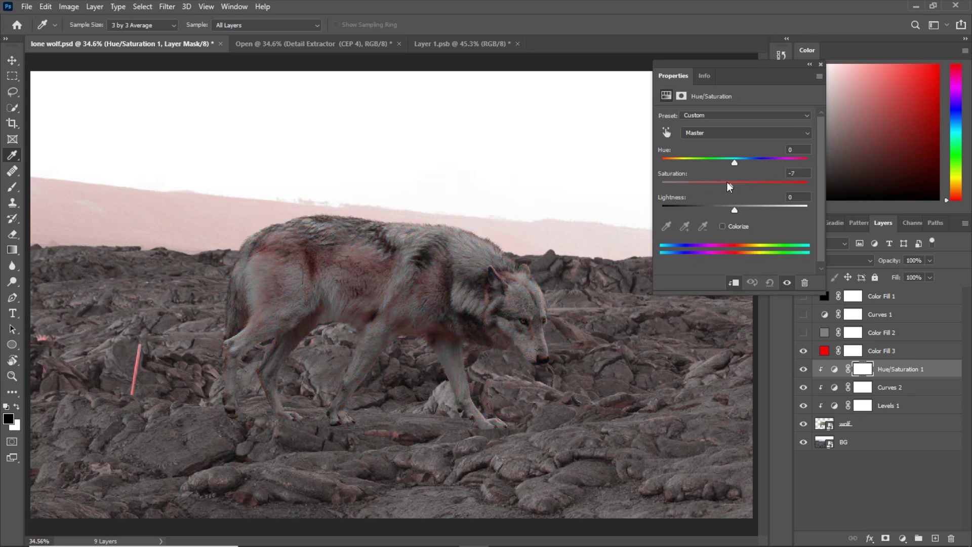
left_click_drag(727, 187, 726, 188)
left_click(820, 64)
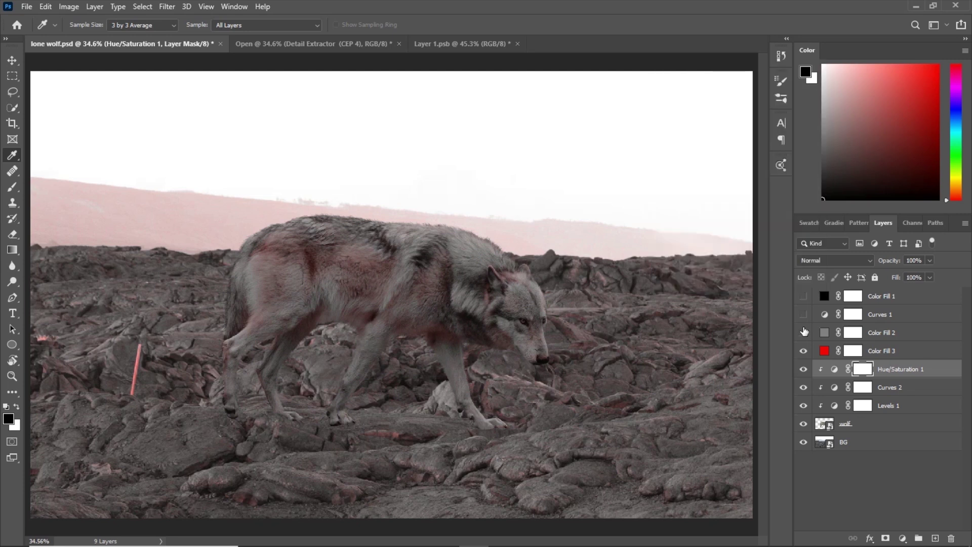
- Hide the red Hue fill and toggle the wolf's colour adjustments to compare
left_click(804, 371)
left_click(804, 371)
left_click(804, 350)
left_click_drag(803, 411, 802, 369)
left_click_drag(802, 408, 803, 369)
- Rename the black Color Fill 1 check layer to 'light', then hide it
left_click(804, 297)
left_click(886, 300)
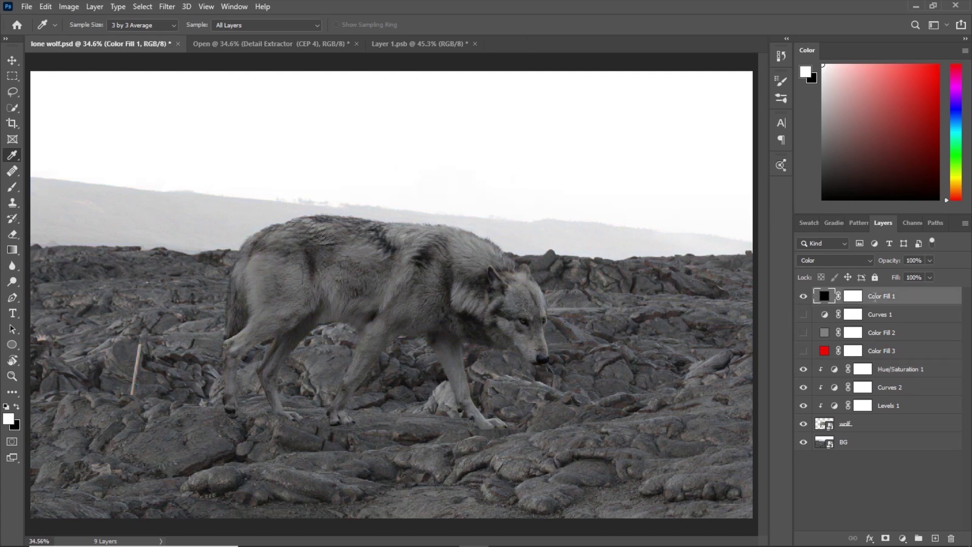
double_click(875, 297)
type("light")
key("Return")
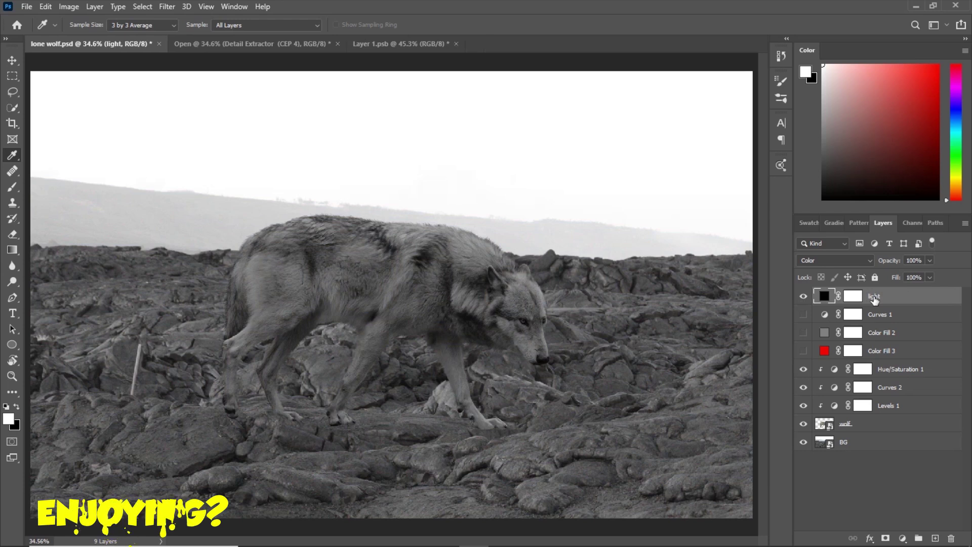
left_click(802, 297)
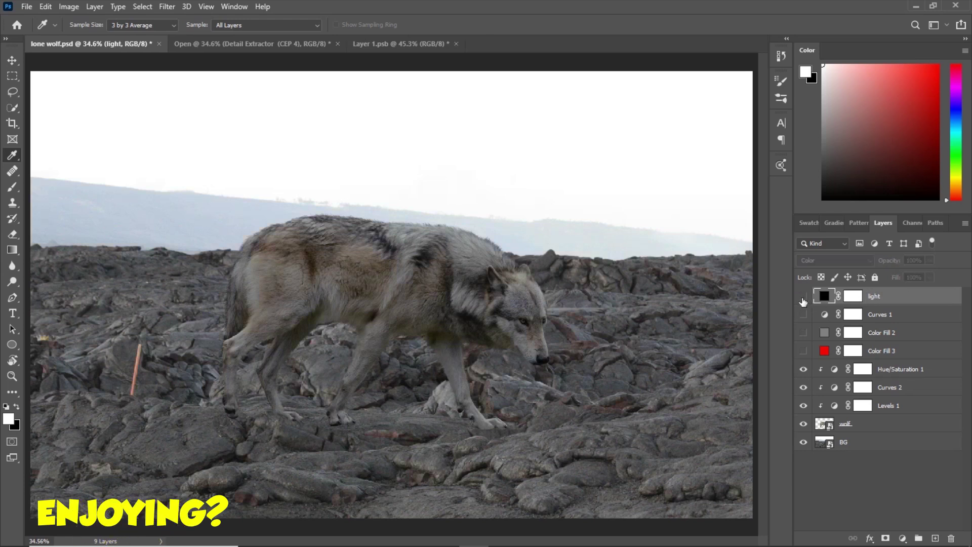
- Rename Color Fill 2 to 'color' and Color Fill 3 to 'saturation', hiding both
left_click(804, 333)
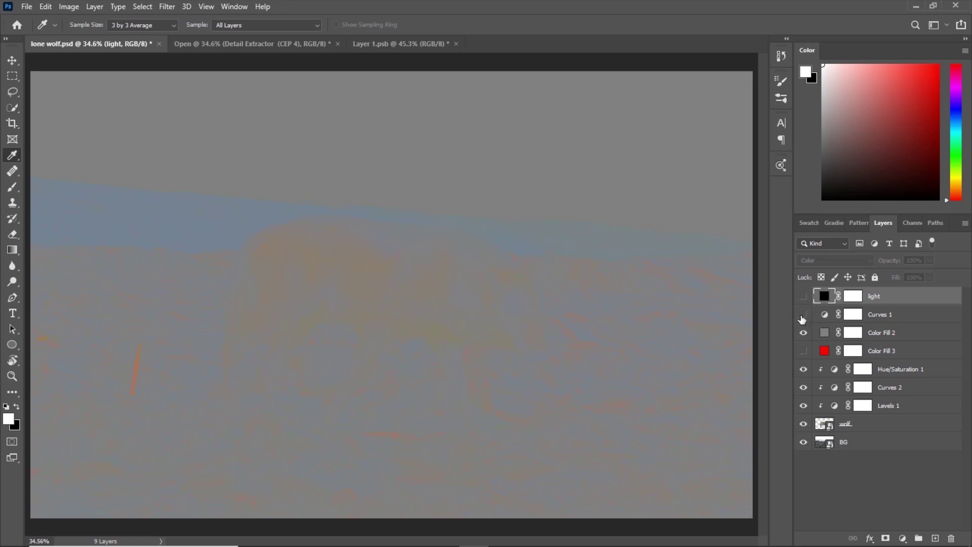
left_click(802, 316)
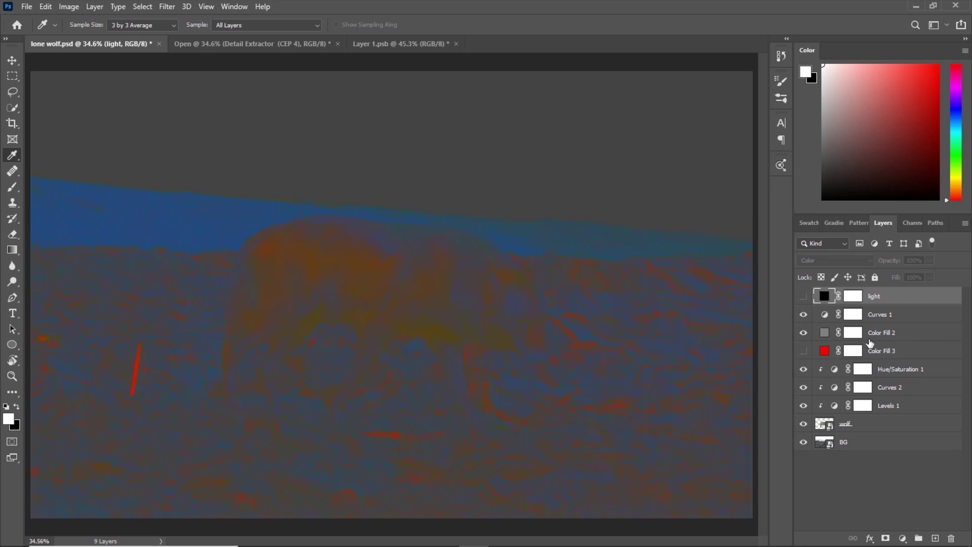
double_click(876, 333)
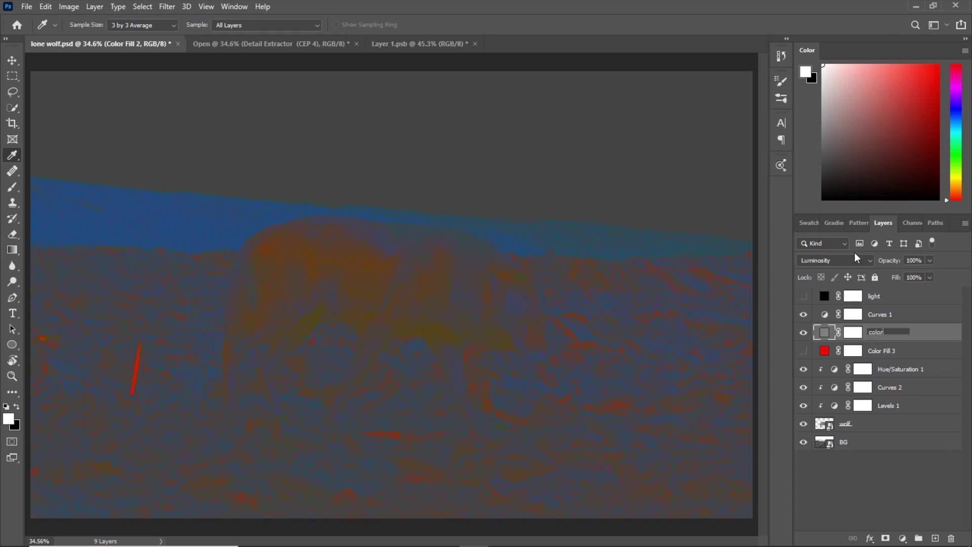
key("Return")
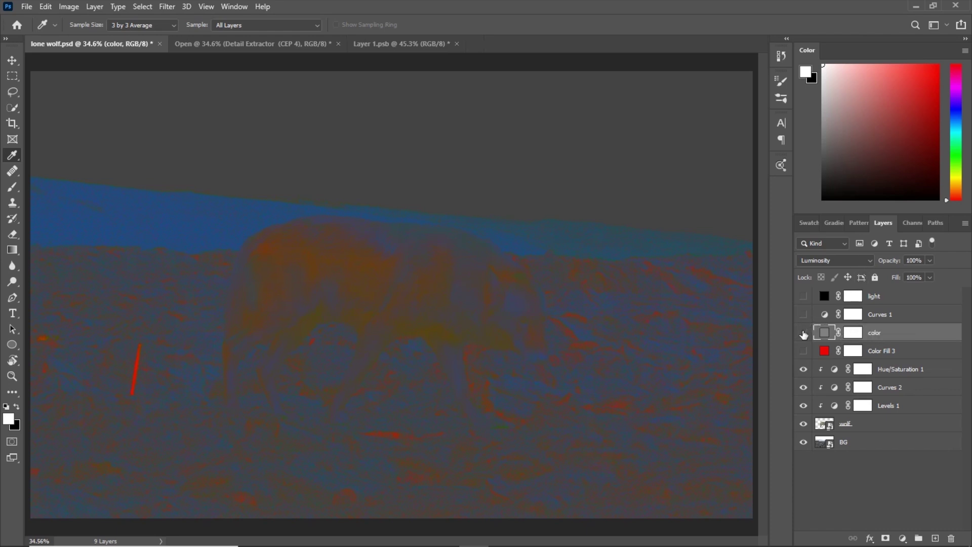
left_click(803, 332)
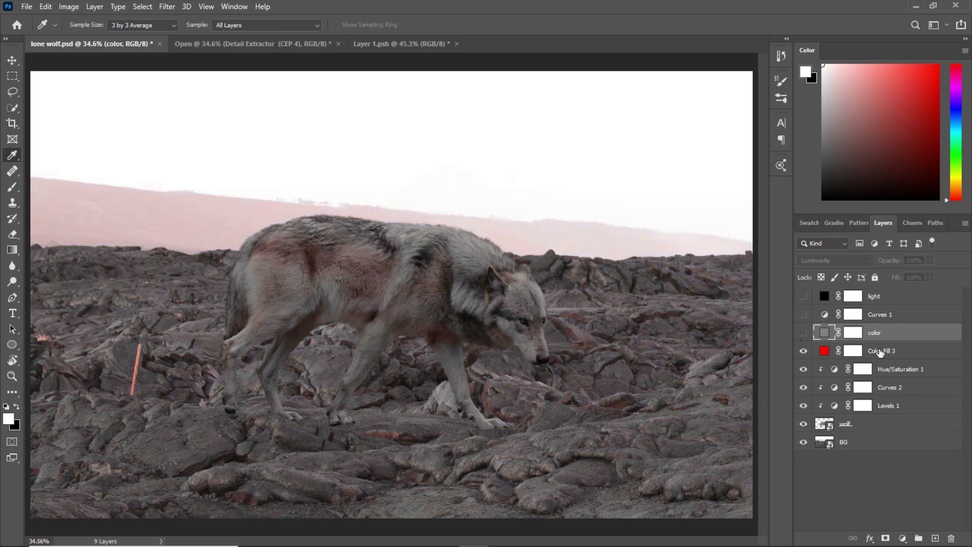
double_click(881, 351)
type("satur")
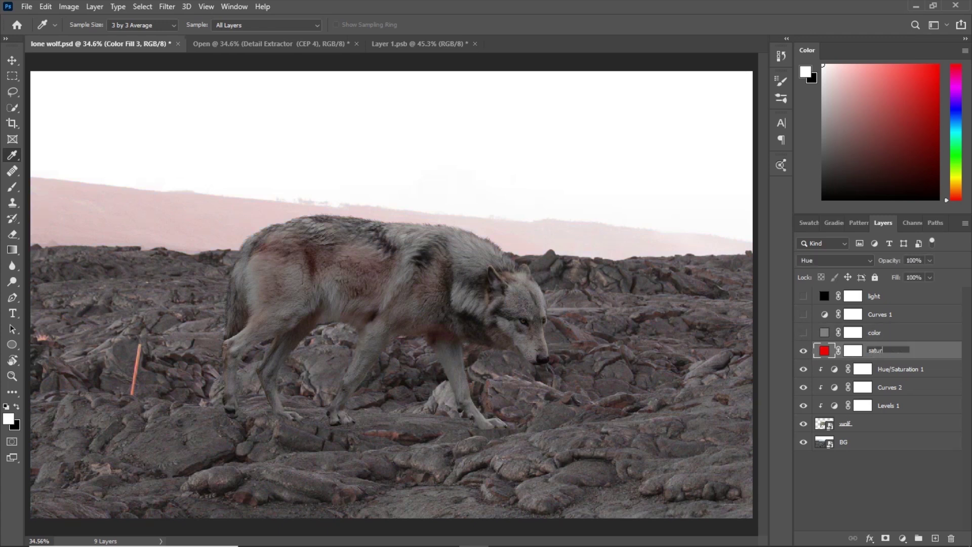
type("ation")
key("Return")
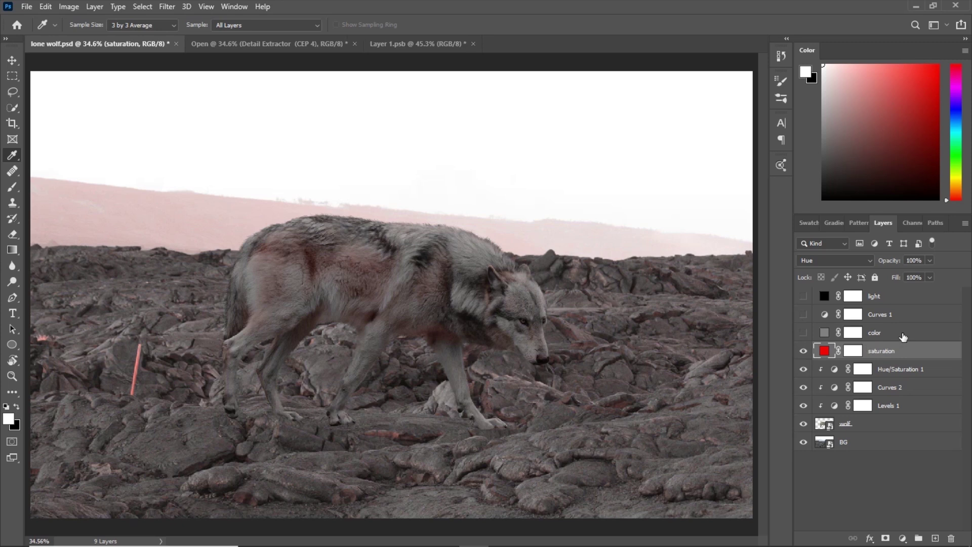
left_click(803, 351)
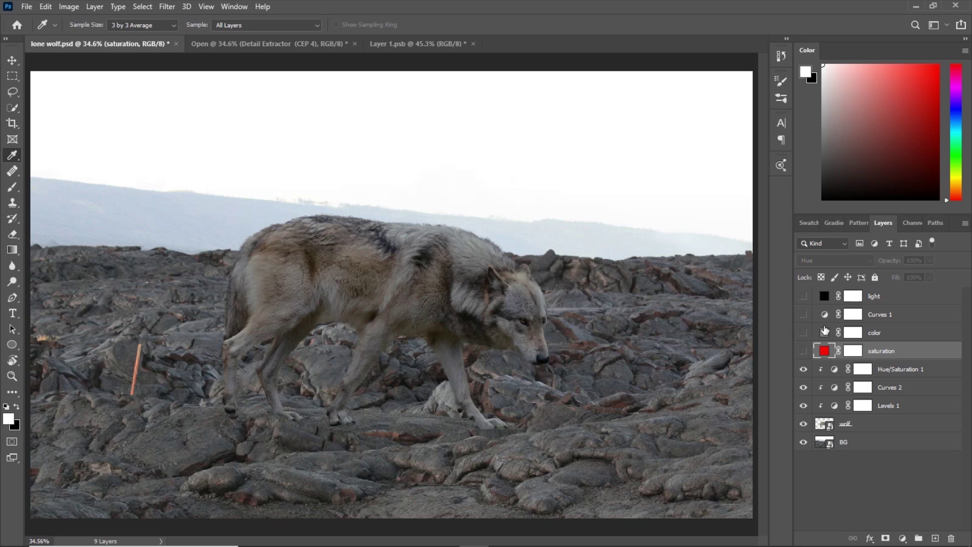
- Group light, Curves 1, color and saturation into a group named 'check layers'
left_click(892, 318)
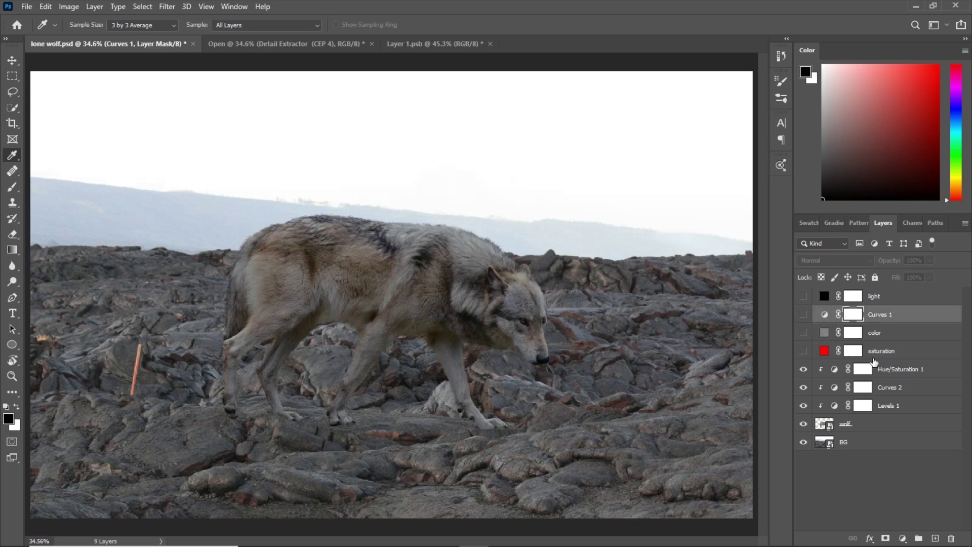
left_click(878, 355)
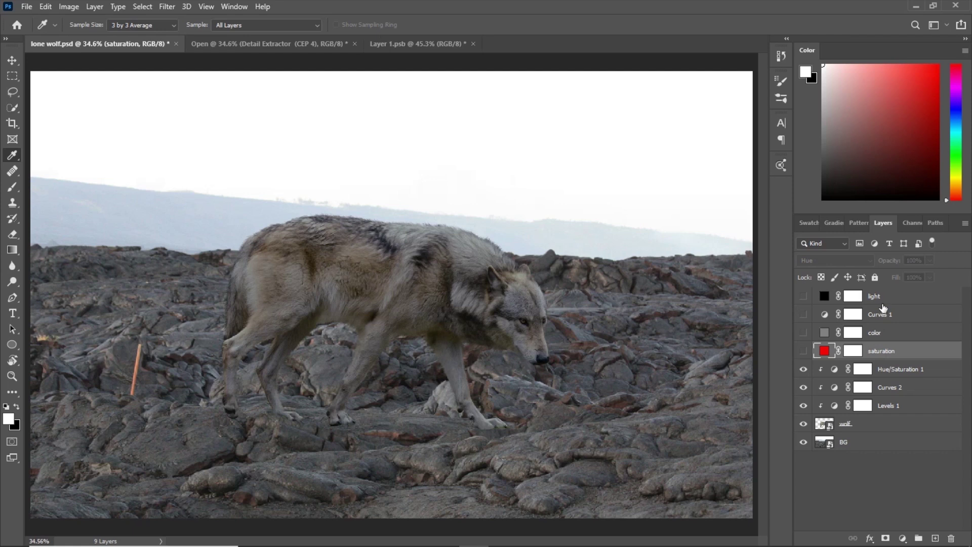
left_click(883, 301, "shift")
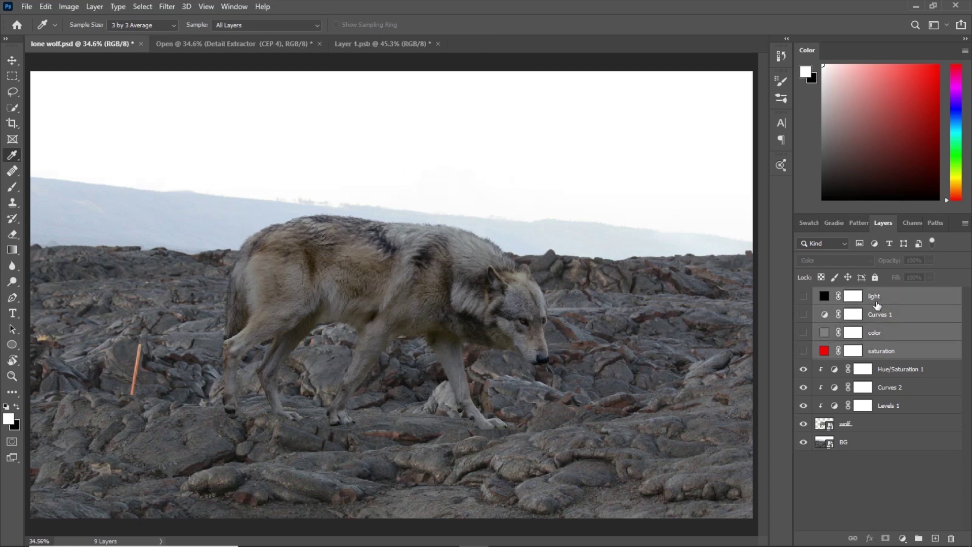
key("ctrl+g")
double_click(850, 294)
type("check layers")
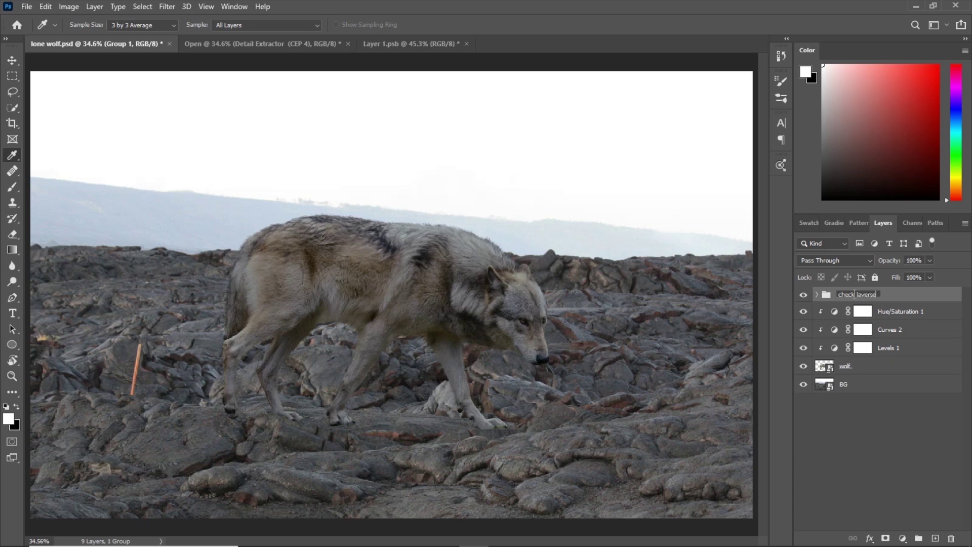
key("Return")
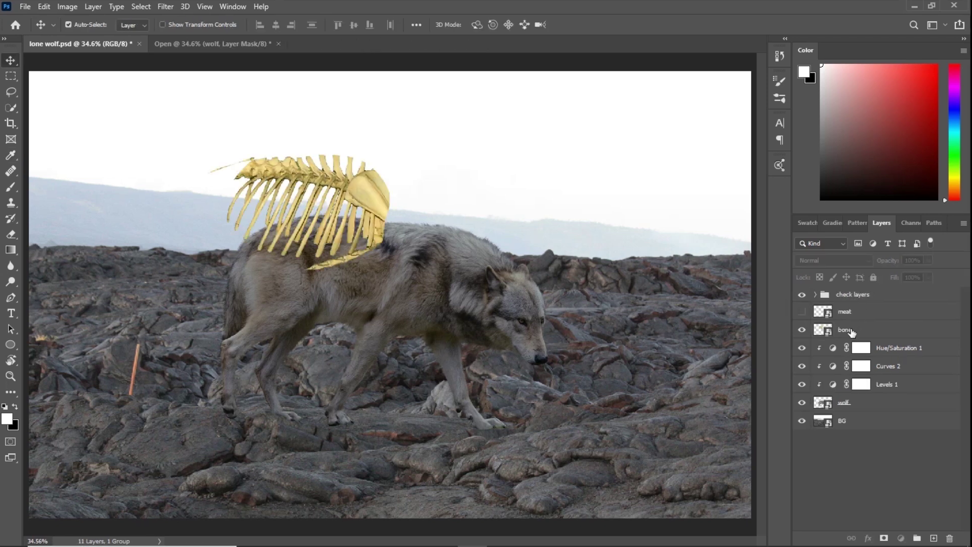
- Shrink the bone layer's ribcage and place it on the wolf's body
left_click(854, 329)
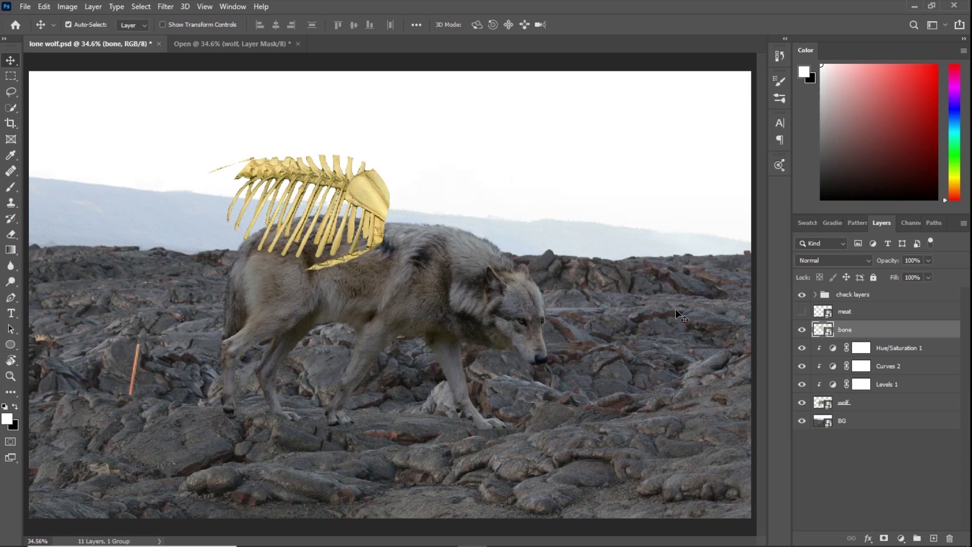
key("ctrl+t")
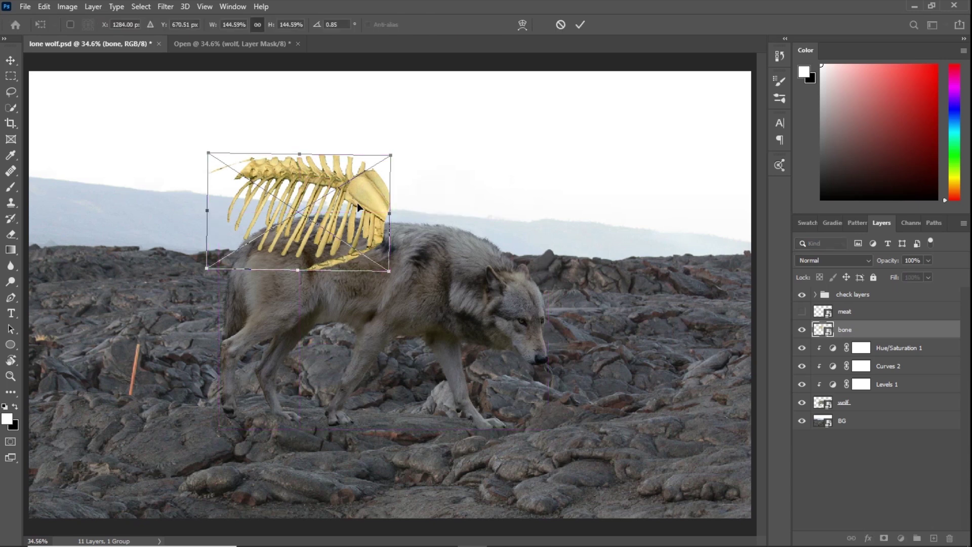
left_click_drag(357, 203, 411, 284)
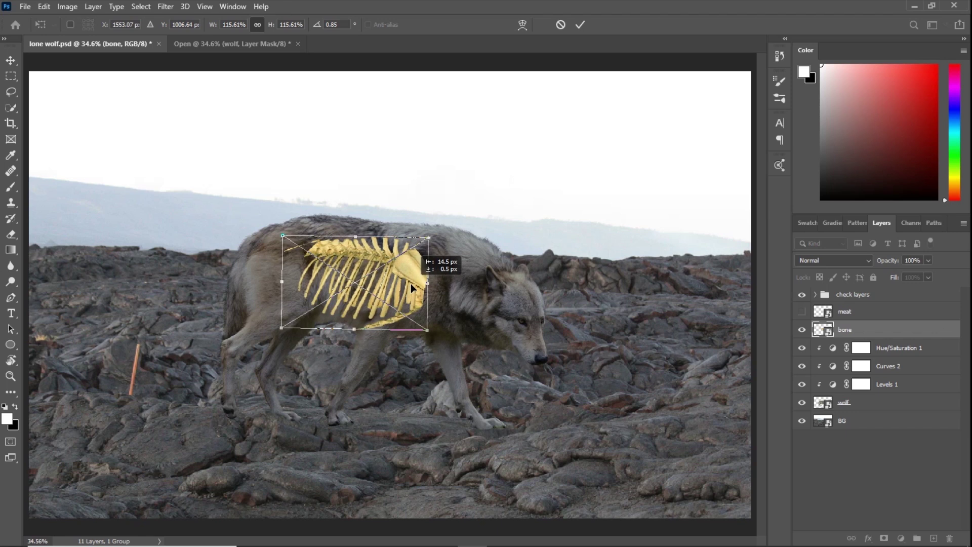
left_click(580, 25)
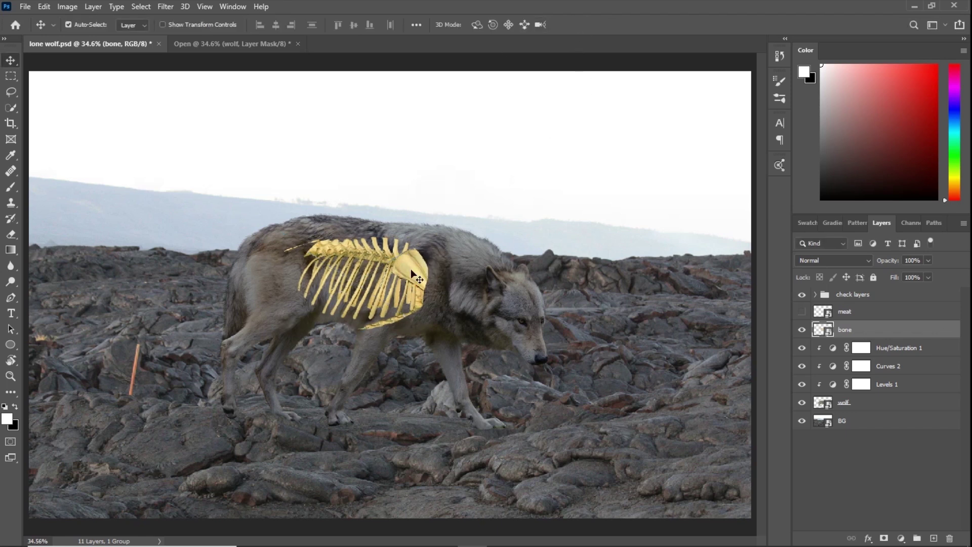
- Mask the bone layer with a 90 px Hard Round black brush, hiding the spine and rib ends
left_click(883, 537)
key("x")
key("b")
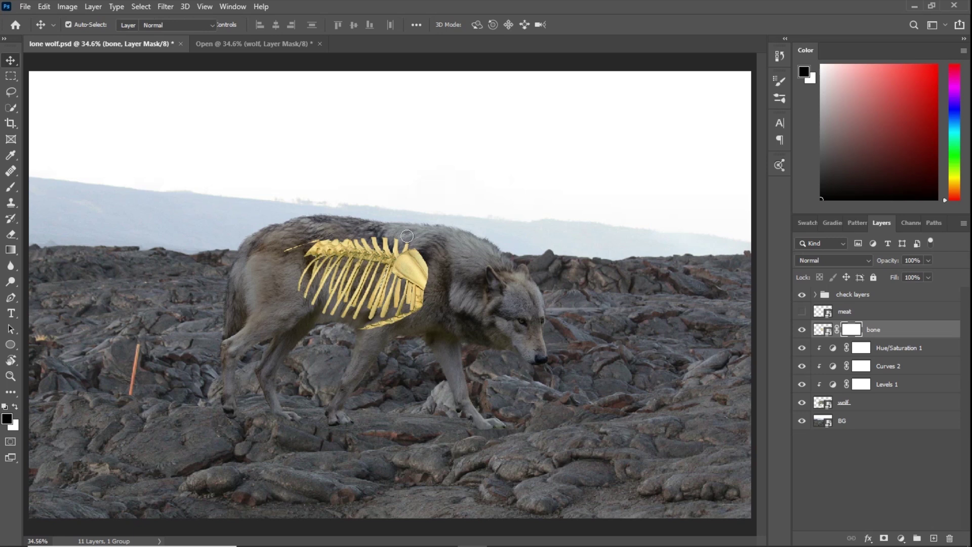
right_click(420, 253)
double_click(464, 368)
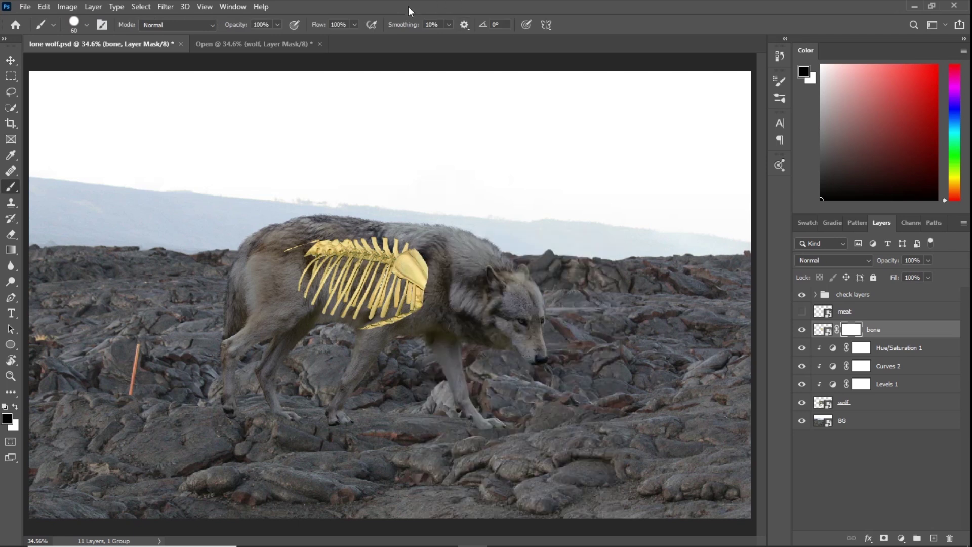
key("bracketright")
key("bracketright")
mouse_move(415, 253)
left_mouse_down()
mouse_move(408, 327)
mouse_move(424, 272)
mouse_move(399, 322)
mouse_move(411, 300)
mouse_move(365, 329)
left_mouse_up()
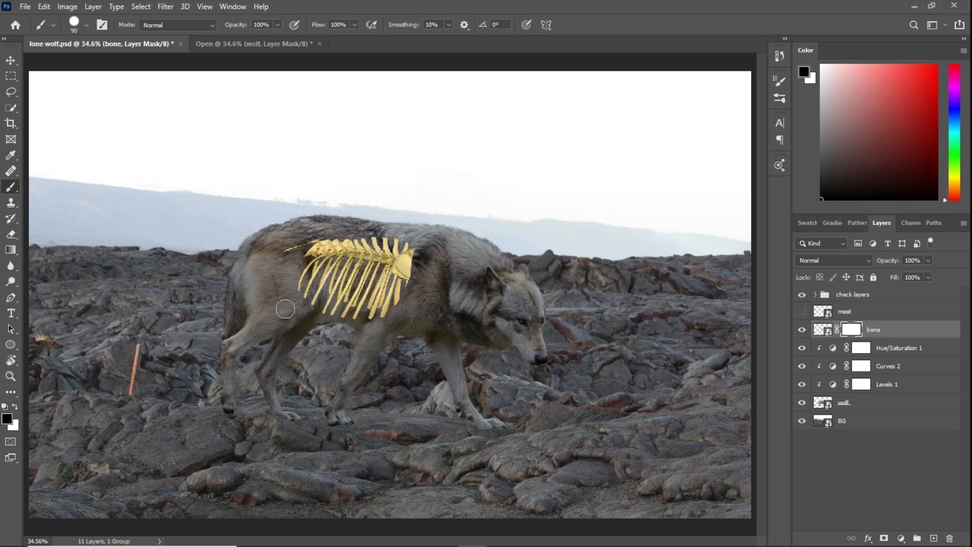
mouse_move(297, 234)
left_mouse_down()
mouse_move(284, 253)
mouse_move(309, 239)
mouse_move(429, 254)
mouse_move(354, 238)
mouse_move(310, 255)
mouse_move(293, 281)
left_mouse_up()
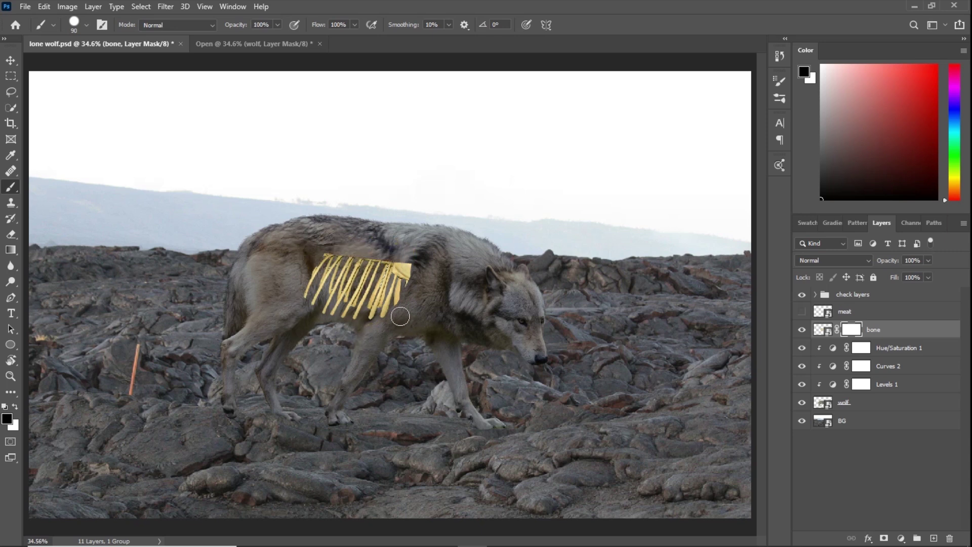
mouse_move(407, 324)
left_mouse_down()
mouse_move(419, 254)
mouse_move(405, 287)
mouse_move(405, 256)
mouse_move(330, 247)
left_mouse_up()
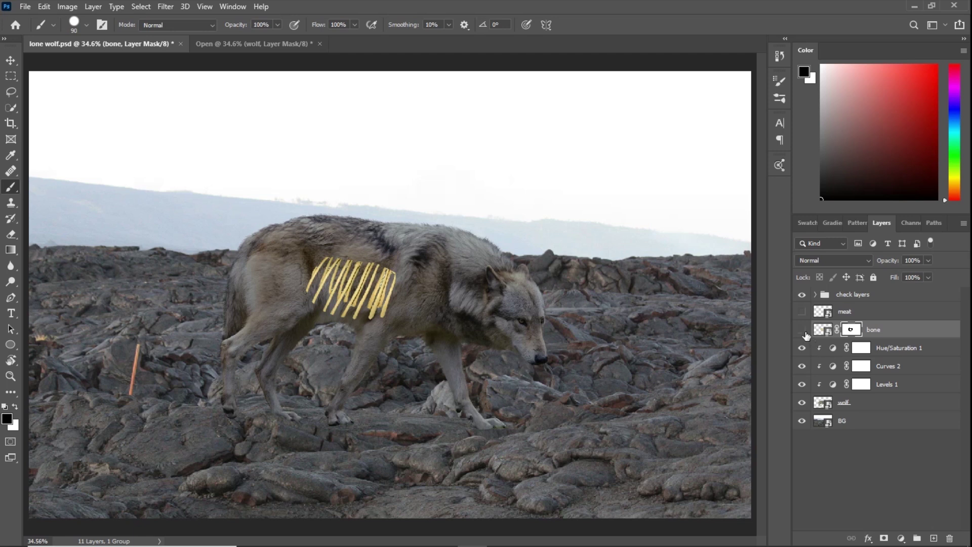
- Hide the bone layer and mask a hole into the wolf's flank with a 70 px brush
left_click(802, 330)
left_click(847, 405)
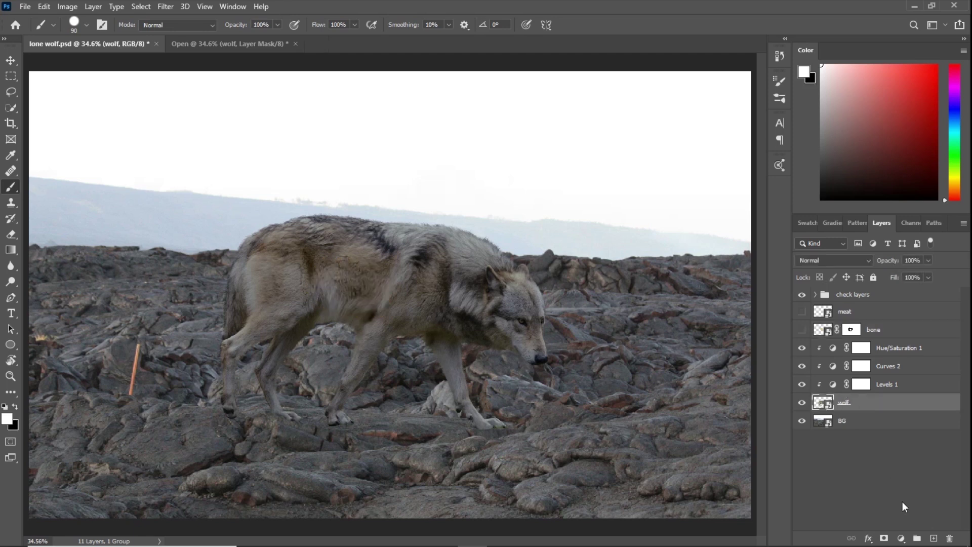
left_click(884, 538)
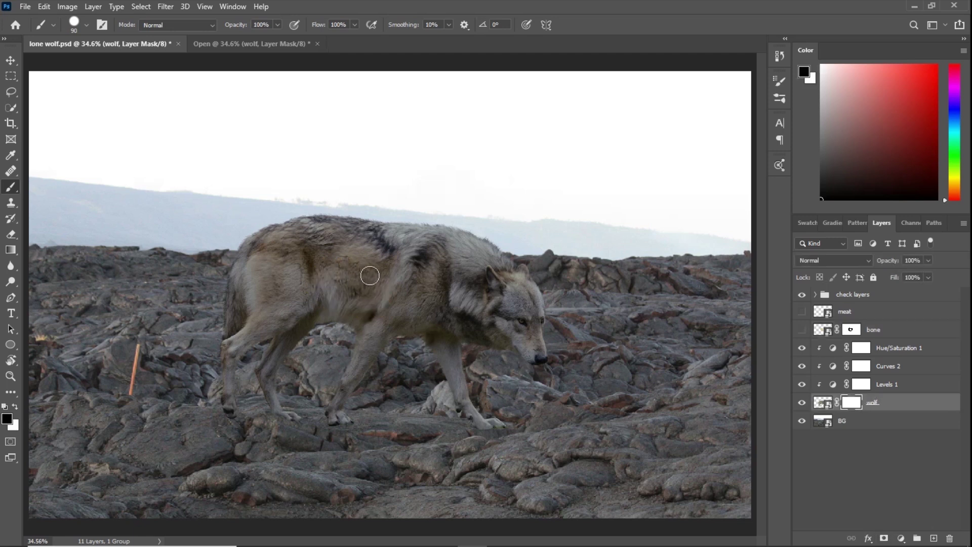
mouse_move(370, 275)
left_mouse_down()
mouse_move(335, 276)
mouse_move(358, 288)
mouse_move(332, 279)
mouse_move(365, 271)
mouse_move(379, 278)
mouse_move(360, 289)
mouse_move(373, 292)
mouse_move(385, 281)
mouse_move(362, 273)
left_mouse_up()
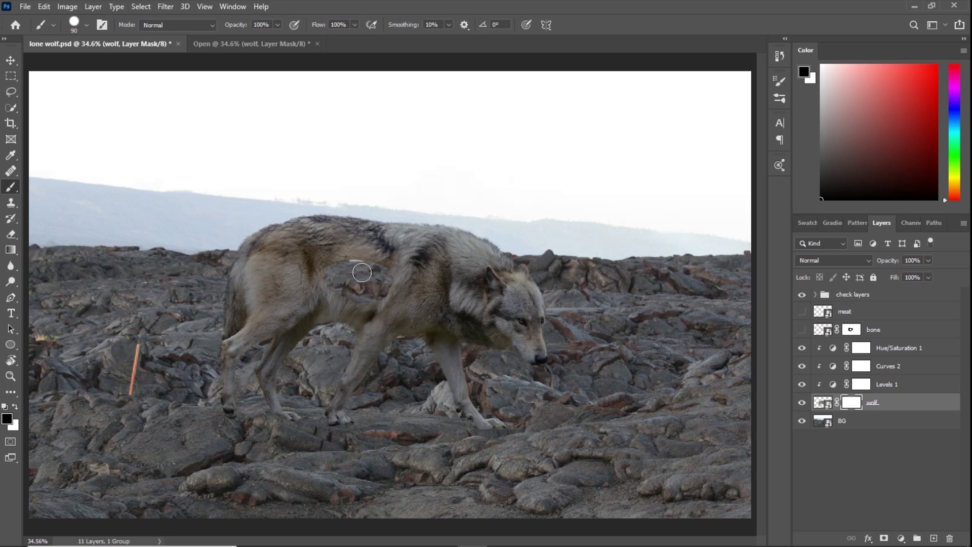
key("ctrl+plus")
key("ctrl+plus")
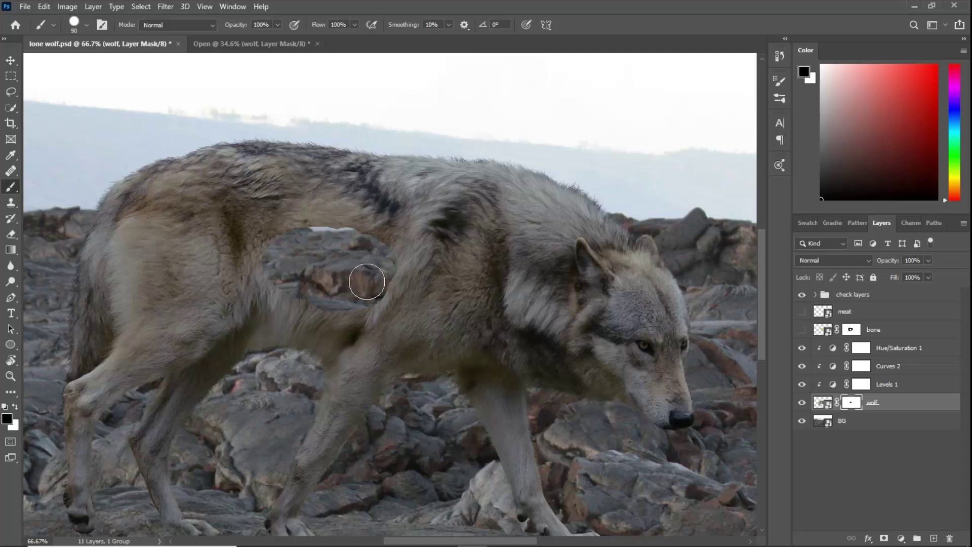
key("bracketleft")
key("bracketleft")
left_click_drag(281, 276, 272, 291)
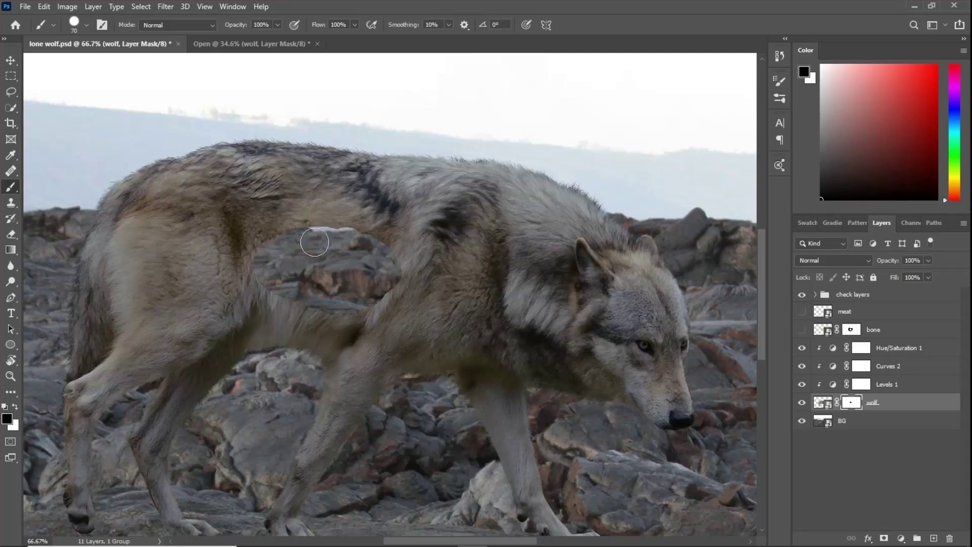
- Show the ribcage again and nudge it up and right into the flank hole
left_click(802, 330)
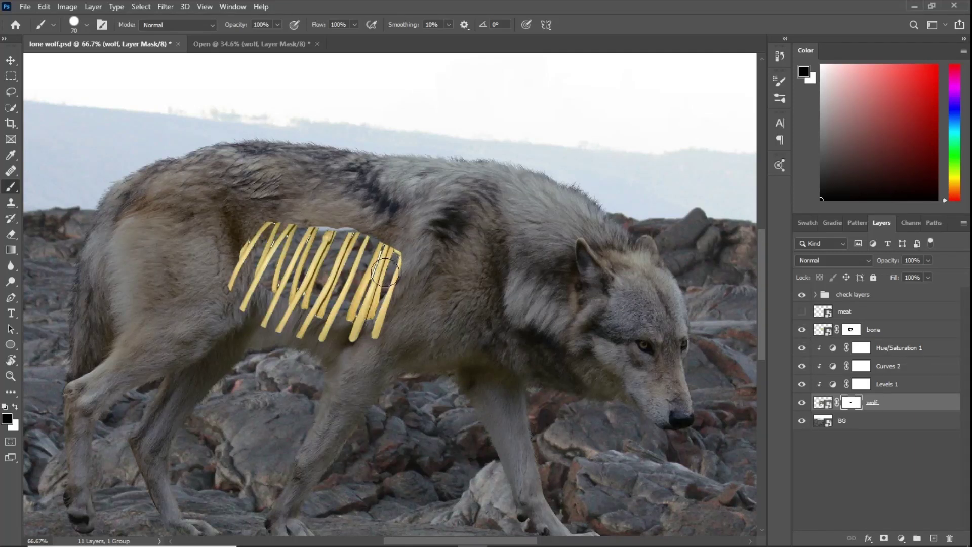
key("v")
left_click_drag(381, 269, 387, 261)
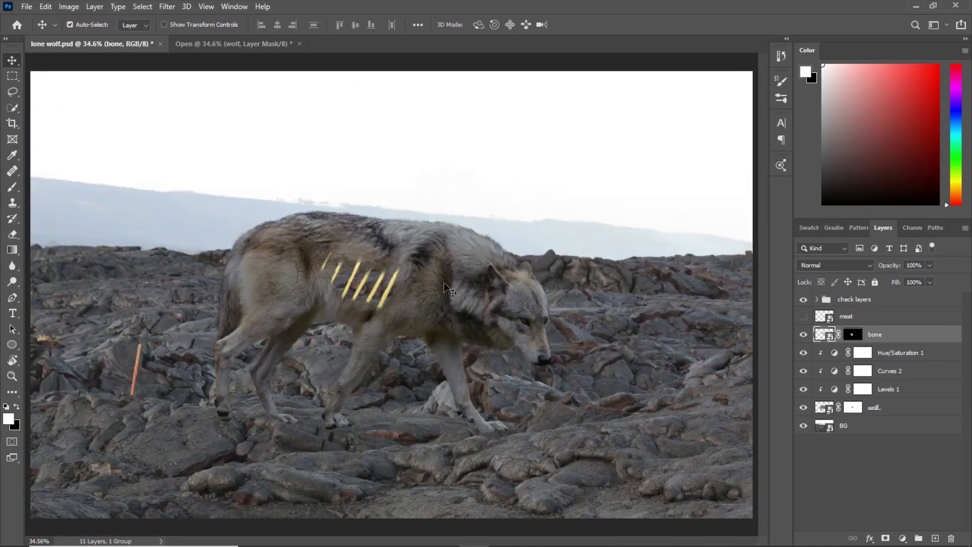
- Expand the check layers group and add a Levels adjustment
left_click(817, 299)
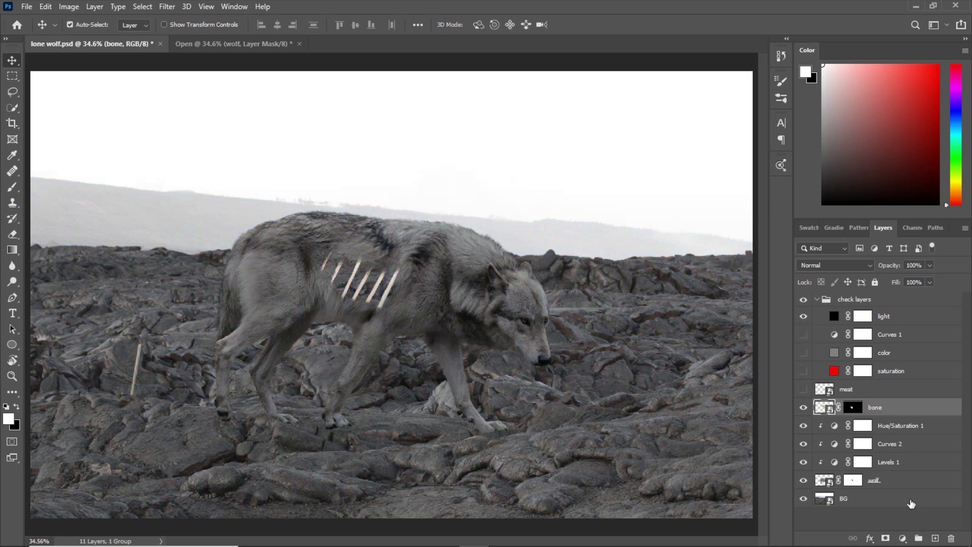
left_click(902, 538)
left_click(890, 378)
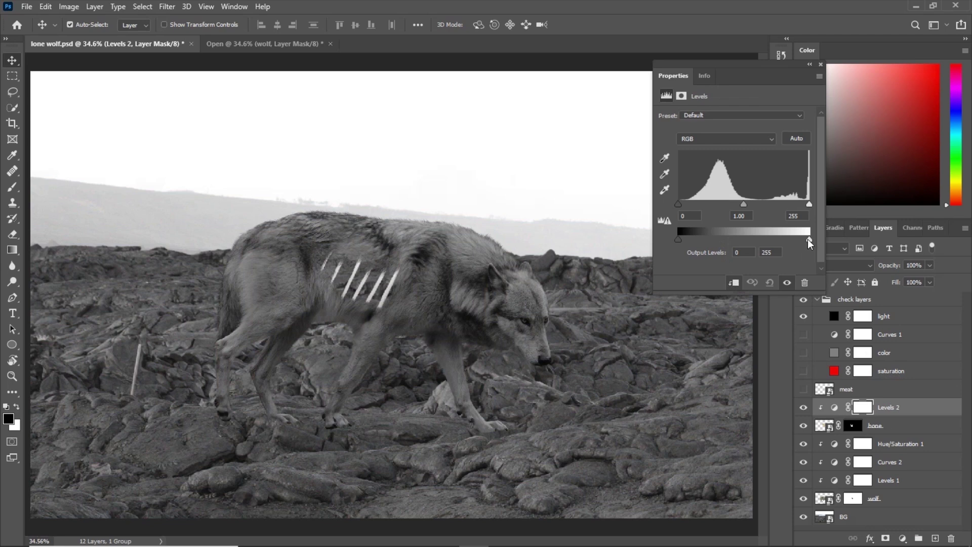
- Lower the Levels output white to 209 and turn on the color and Curves 1 checks
left_click_drag(793, 240, 752, 235)
left_click(820, 65)
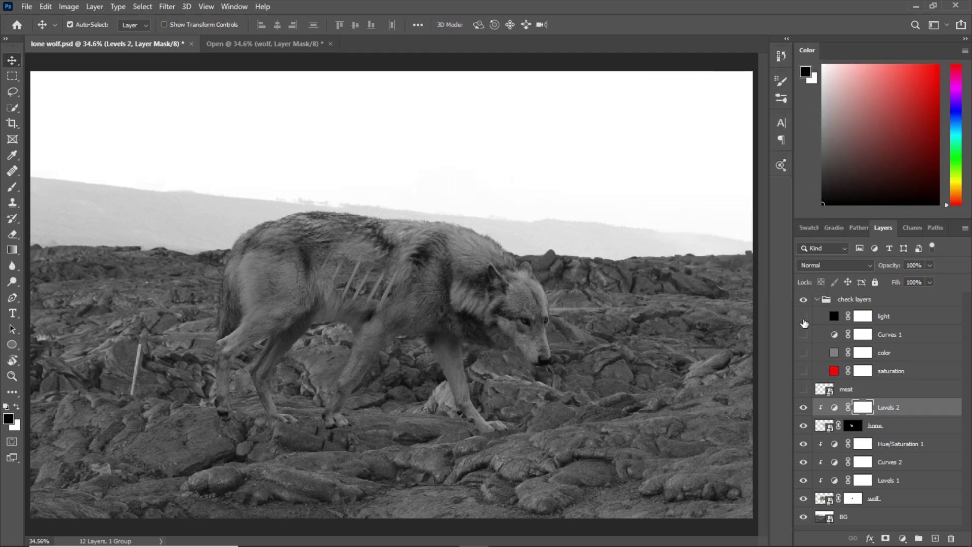
left_click(803, 352)
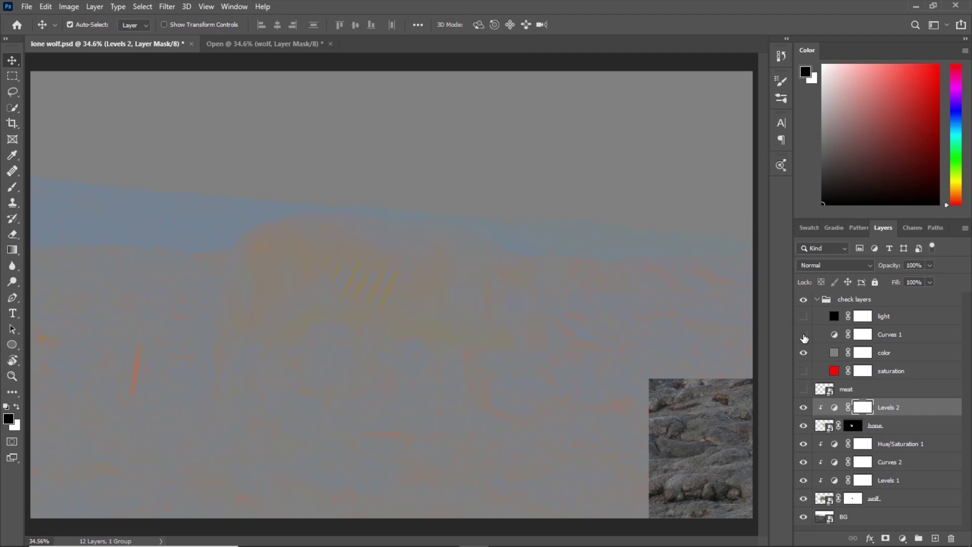
left_click(803, 335)
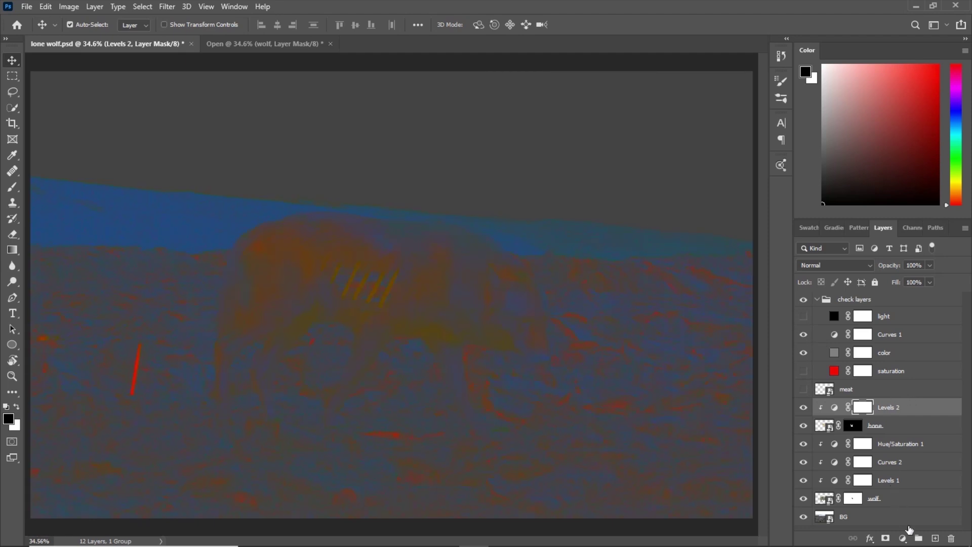
- Add a Curves adjustment and lift the Blue channel midtones slightly
left_click(902, 537)
left_click(905, 383)
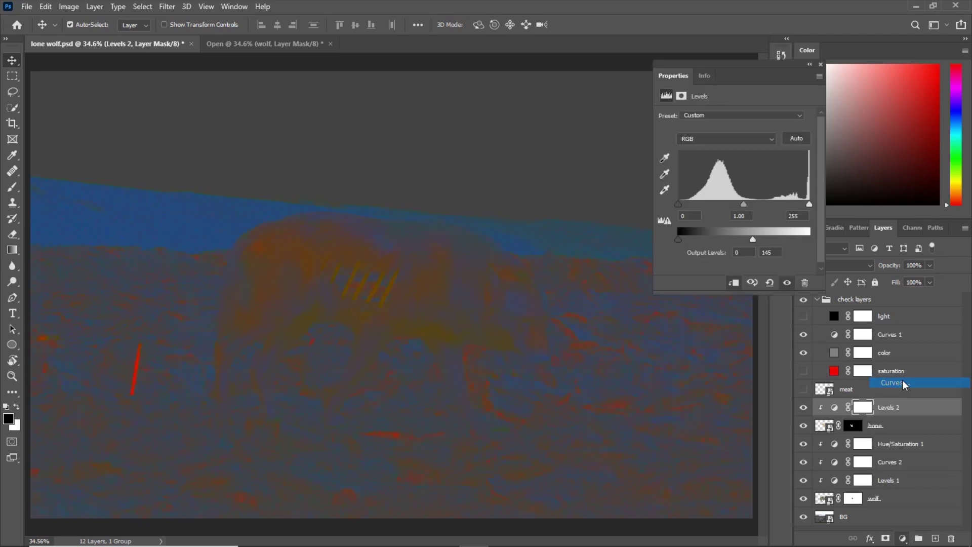
left_click(666, 132)
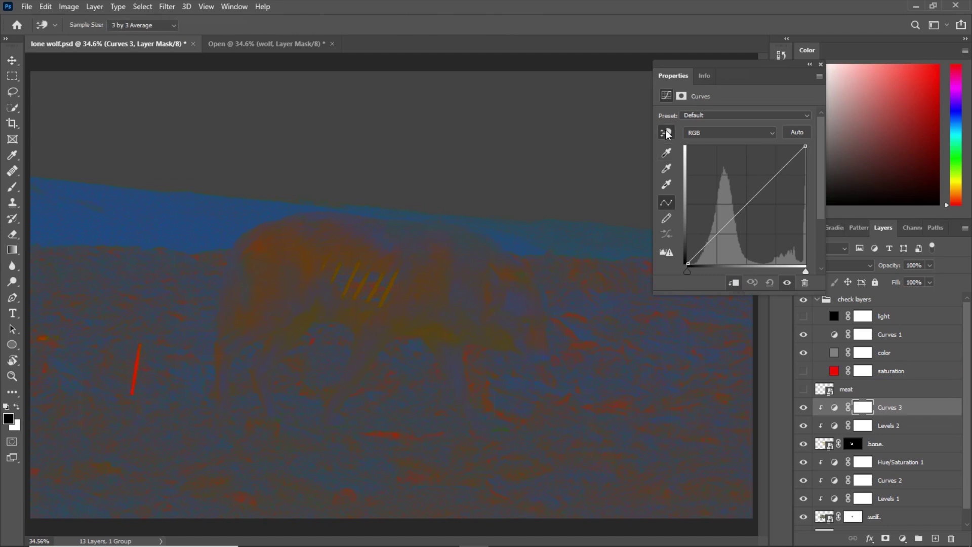
left_click(693, 141)
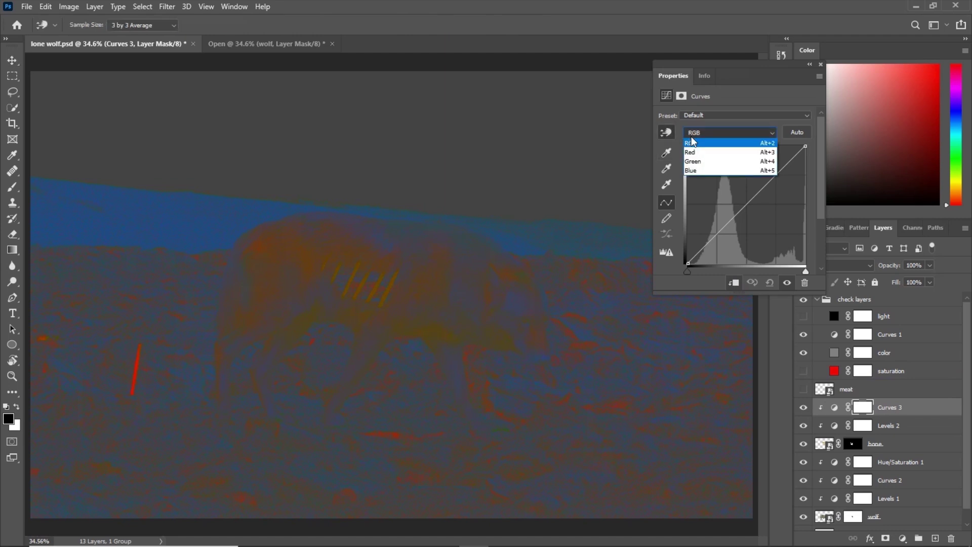
left_click(694, 174)
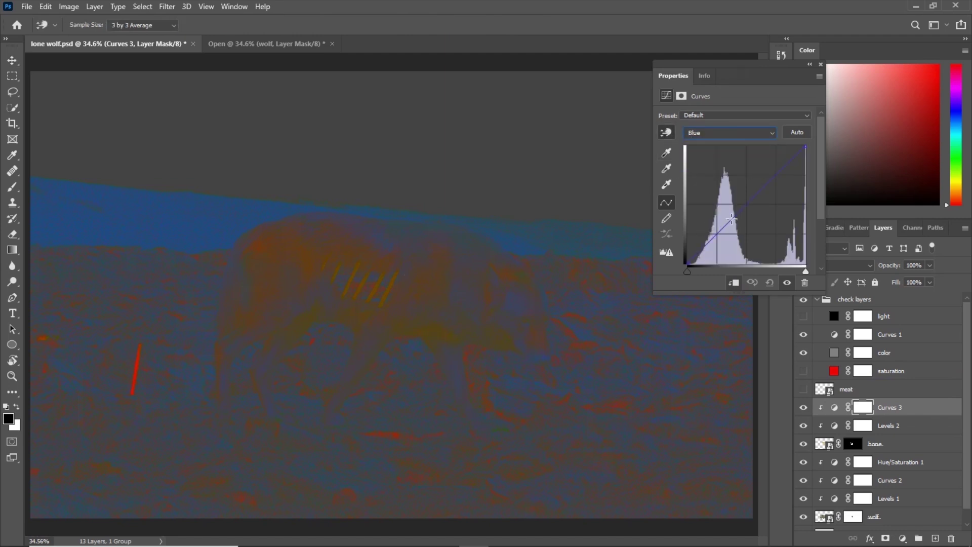
left_click_drag(731, 219, 729, 214)
- Pull the Green channel midtones down, then turn off the check layers to view natural colour
left_click(706, 133)
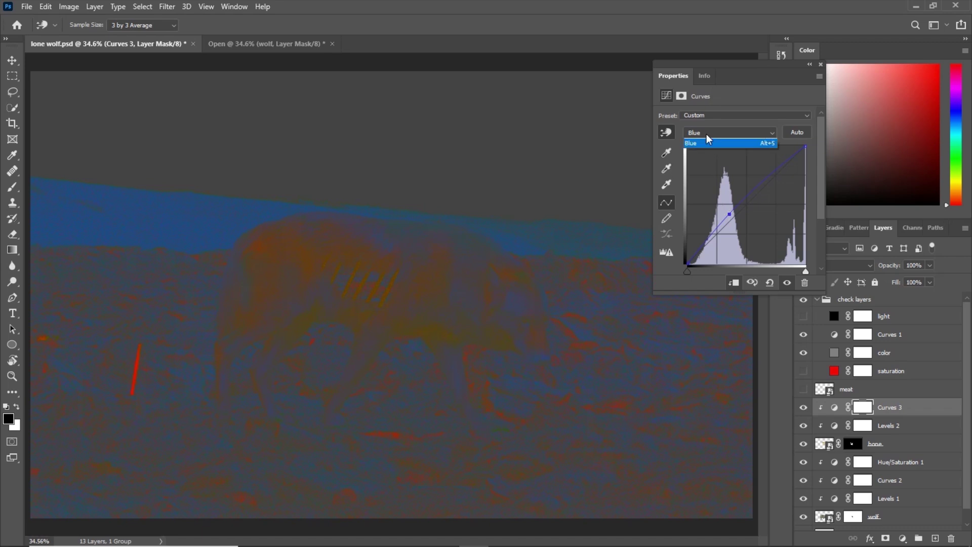
left_click(706, 155)
left_click(748, 203)
left_click_drag(750, 207, 749, 206)
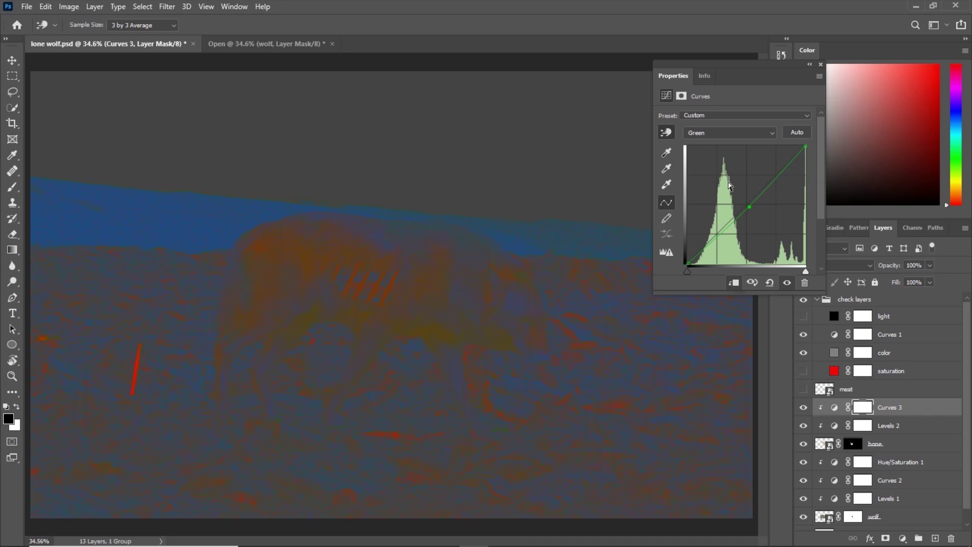
left_click(709, 133)
left_click(707, 163)
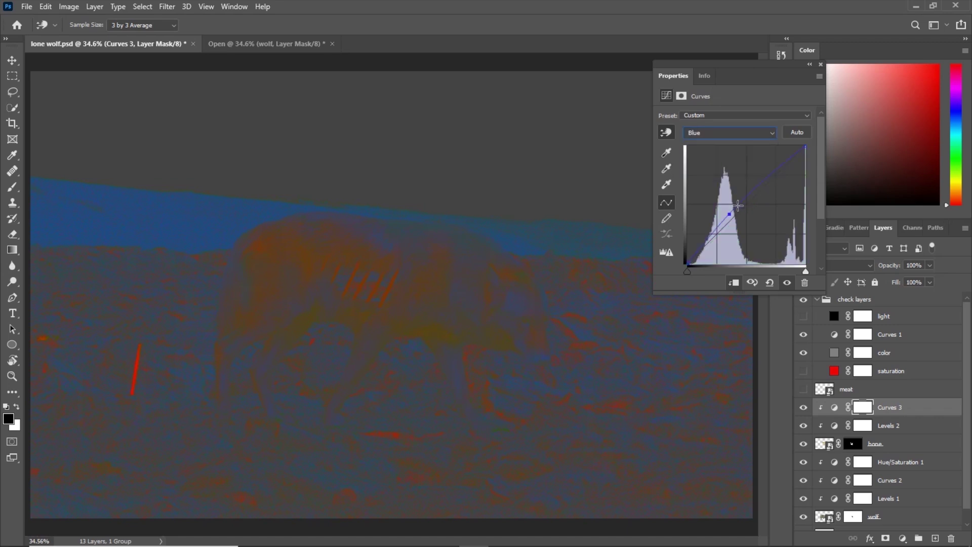
left_click(821, 66)
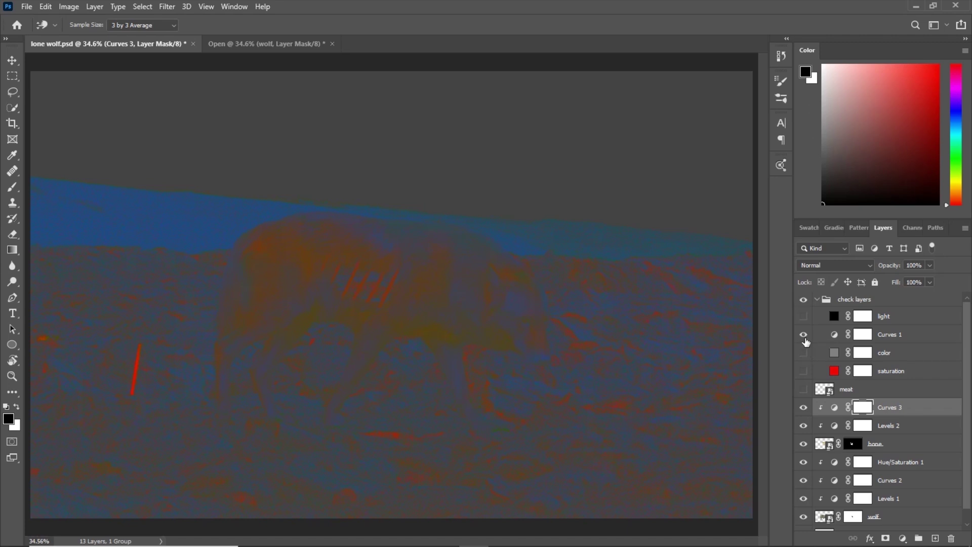
left_click_drag(803, 334, 805, 409)
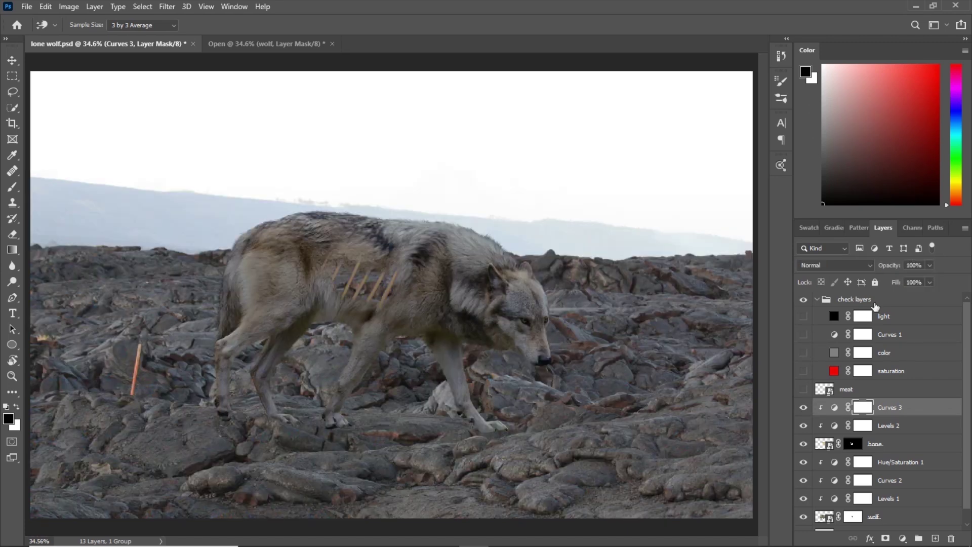
- Lower the layer opacity to 81%, then show the meat layer and place it over the ribs
left_click_drag(891, 266, 880, 268)
key("v")
left_click(831, 388)
key("x")
left_click(804, 377)
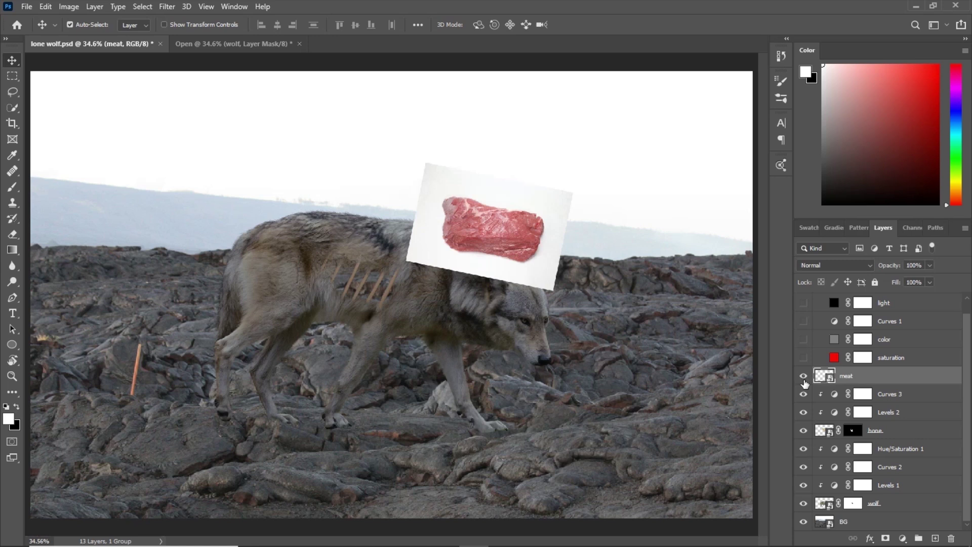
key("ctrl+t")
left_click_drag(520, 239, 397, 286)
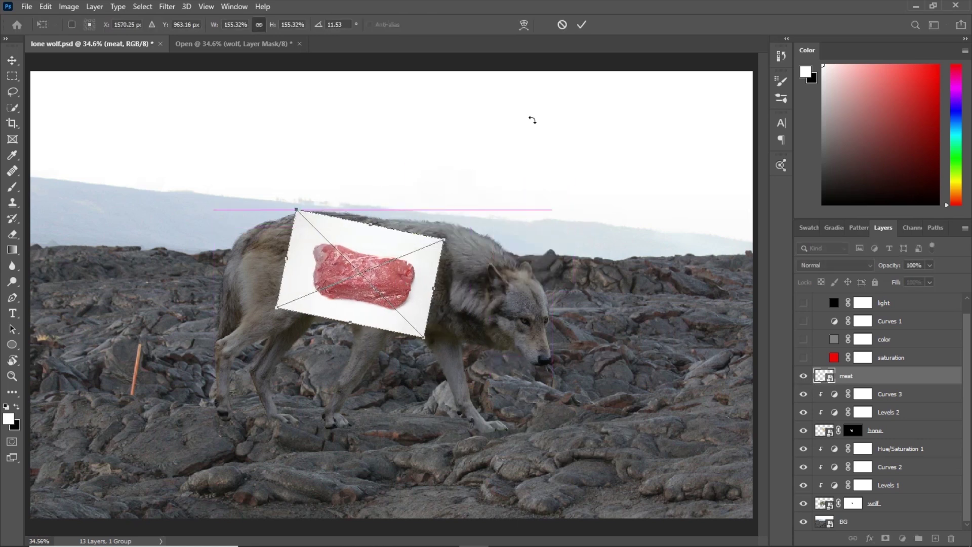
left_click(582, 24)
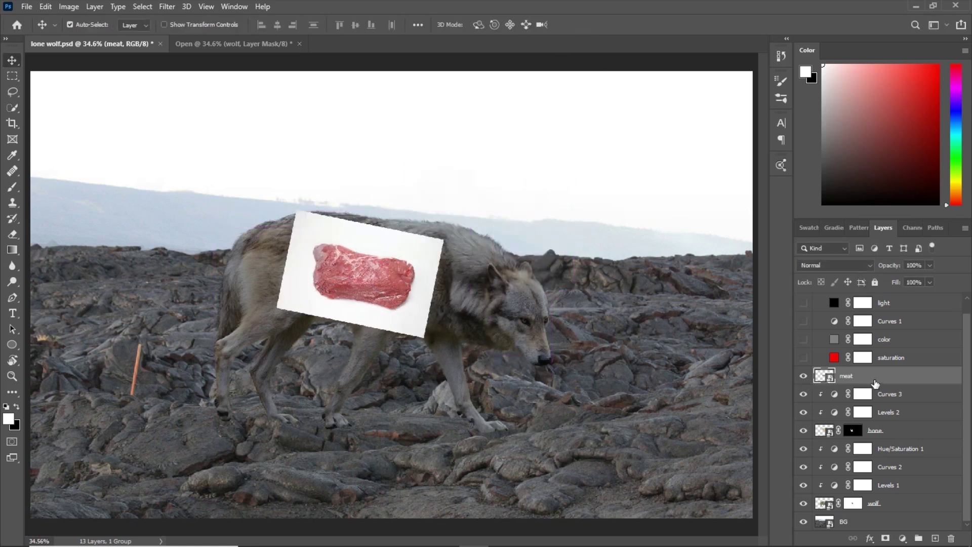
- Move the meat layer beneath the wolf, nudge it lower, and set it to Multiply
left_click_drag(875, 384, 872, 517)
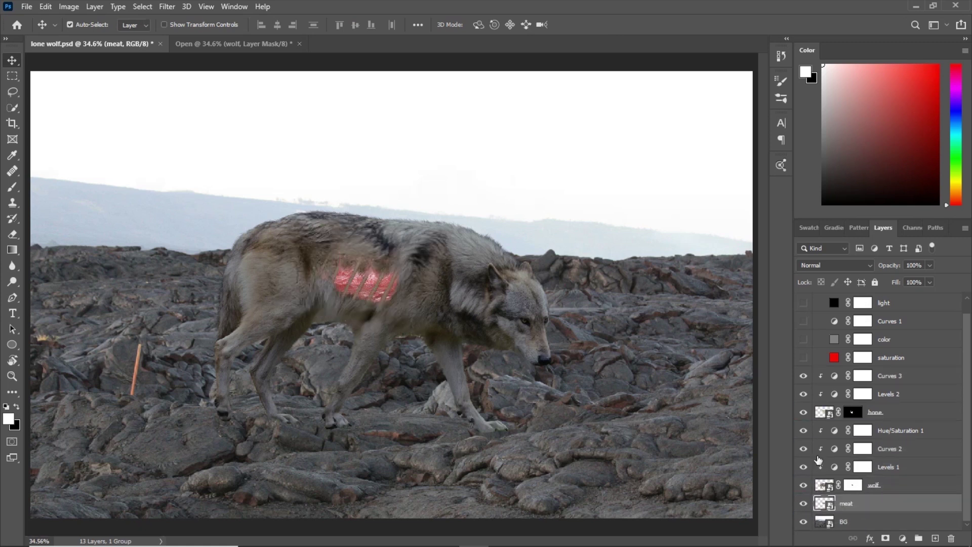
key("ctrl+t")
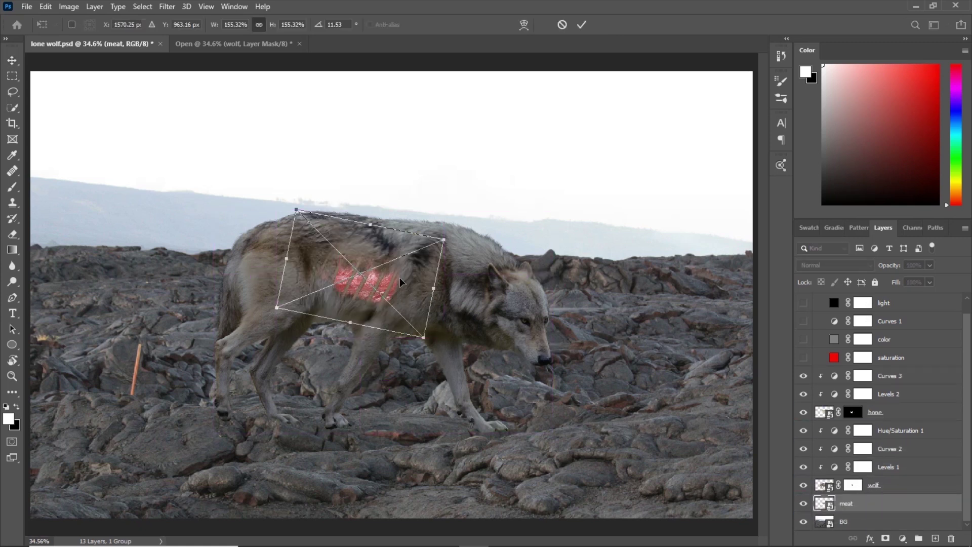
left_click_drag(400, 282, 401, 299)
left_click(582, 24)
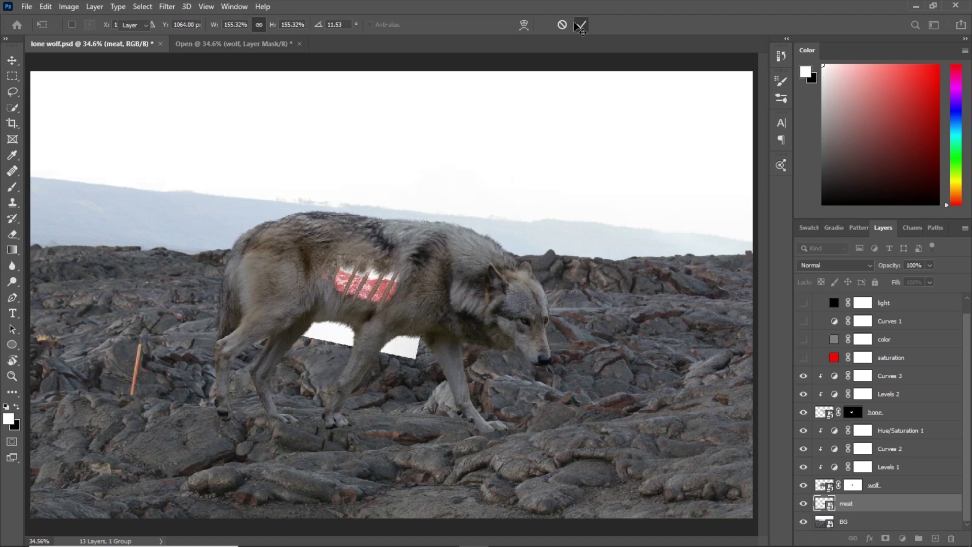
left_click(826, 265)
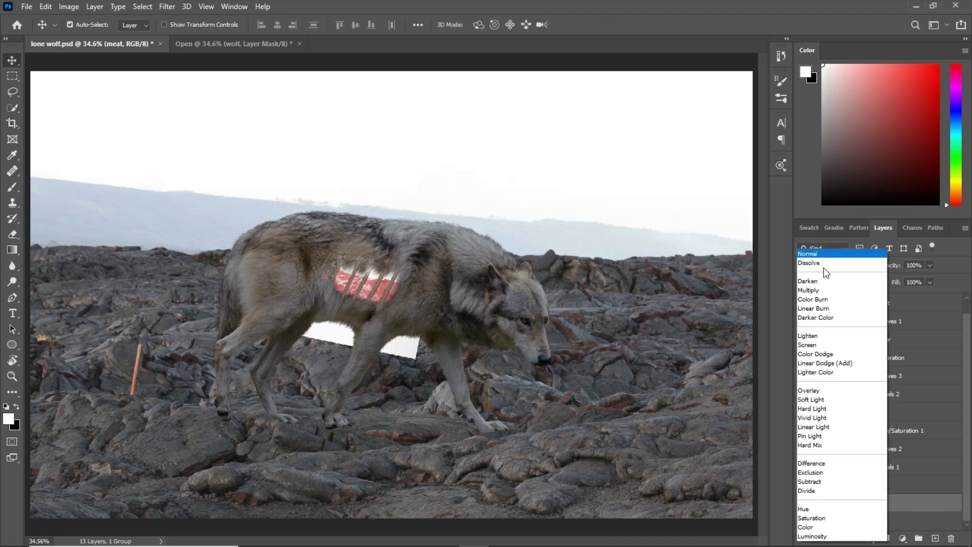
left_click(808, 290)
- Shift the meat slightly lower and mask away the patch below the belly
key("ctrl+t")
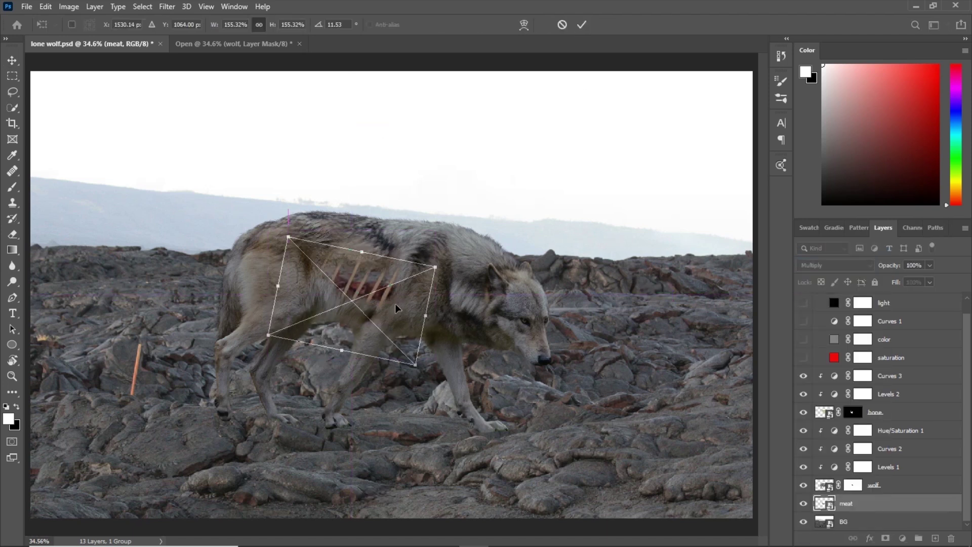
left_click_drag(396, 308, 396, 306)
left_click(582, 25)
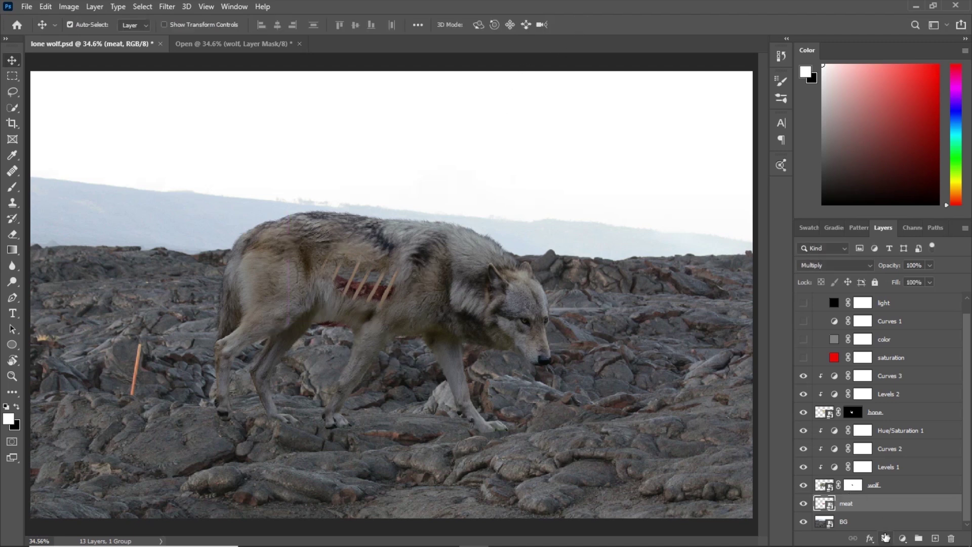
left_click(885, 538)
key("b")
key("x")
left_click_drag(346, 332, 311, 321)
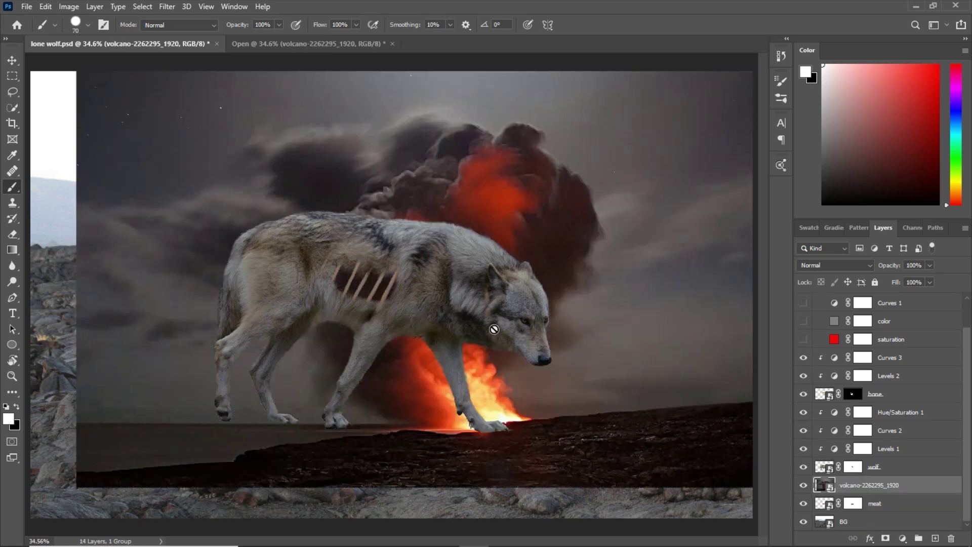
- Shrink, reposition and slightly rotate the volcano image using temporary transparency
key("ctrl+minus")
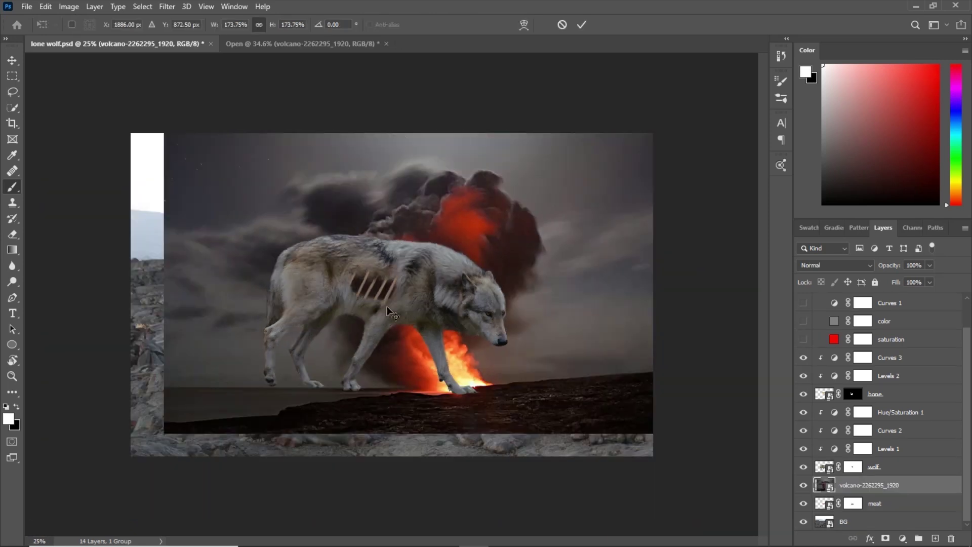
left_click_drag(164, 268, 233, 264)
left_click_drag(604, 208, 627, 197)
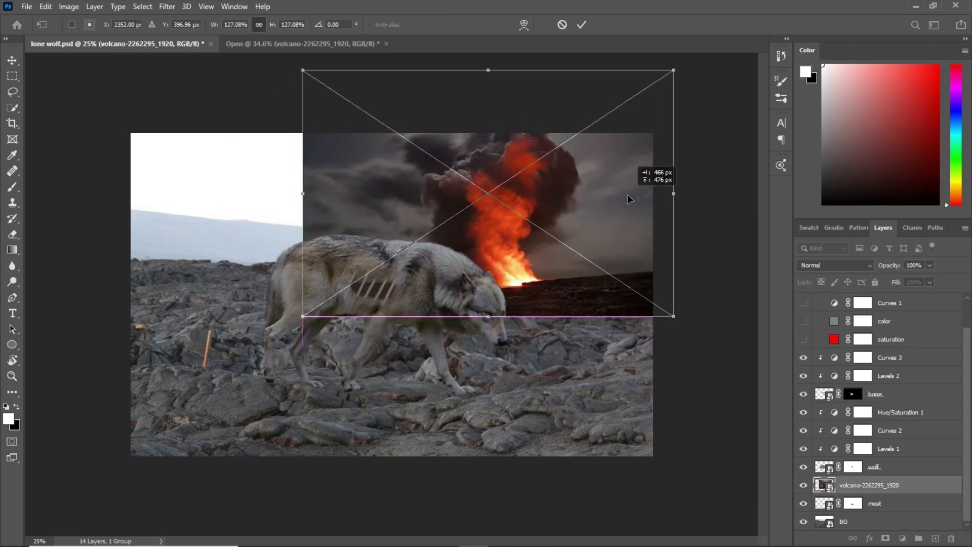
left_click_drag(895, 267, 871, 267)
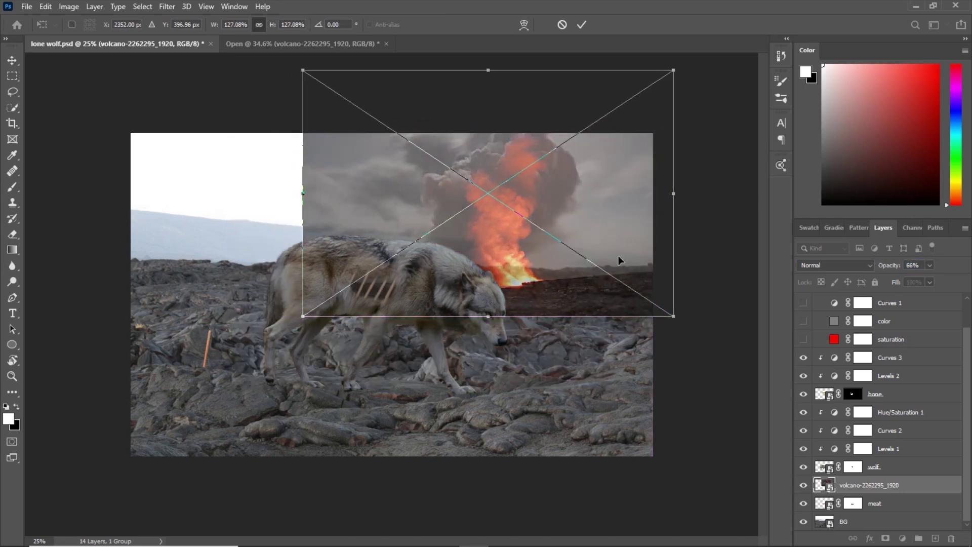
left_click_drag(618, 256, 658, 250)
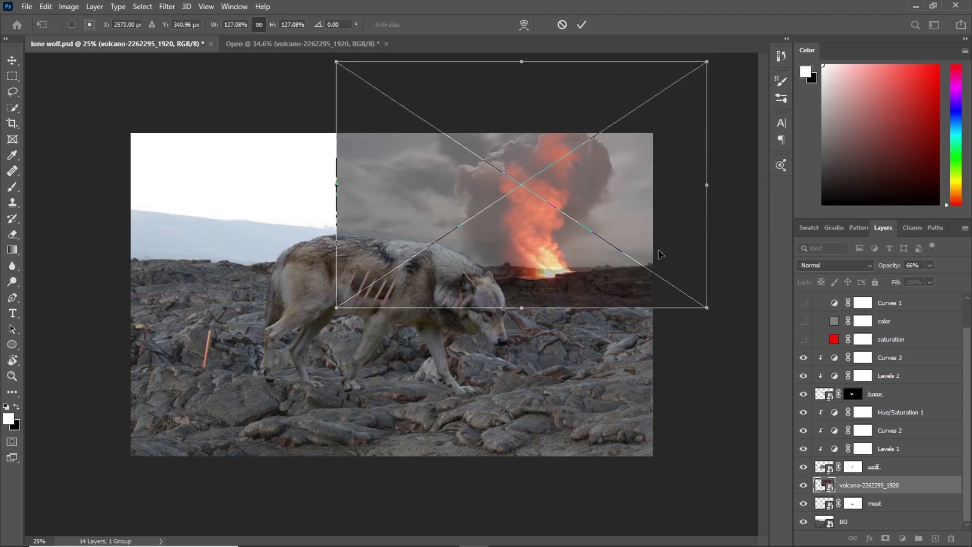
left_click_drag(712, 267, 719, 282)
left_click_drag(604, 294, 610, 286)
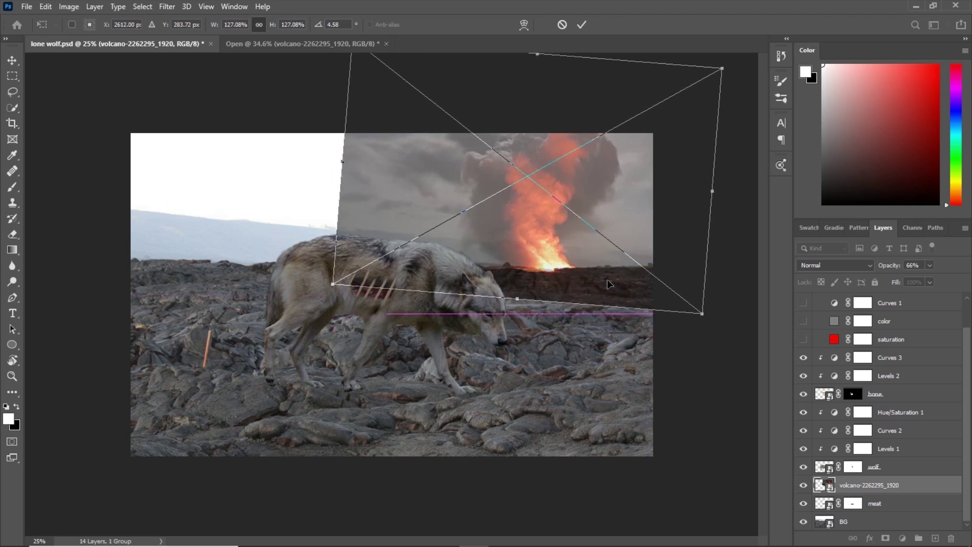
left_click(580, 25)
- Restore the volcano layer to 100% opacity and add a layer mask
key("b")
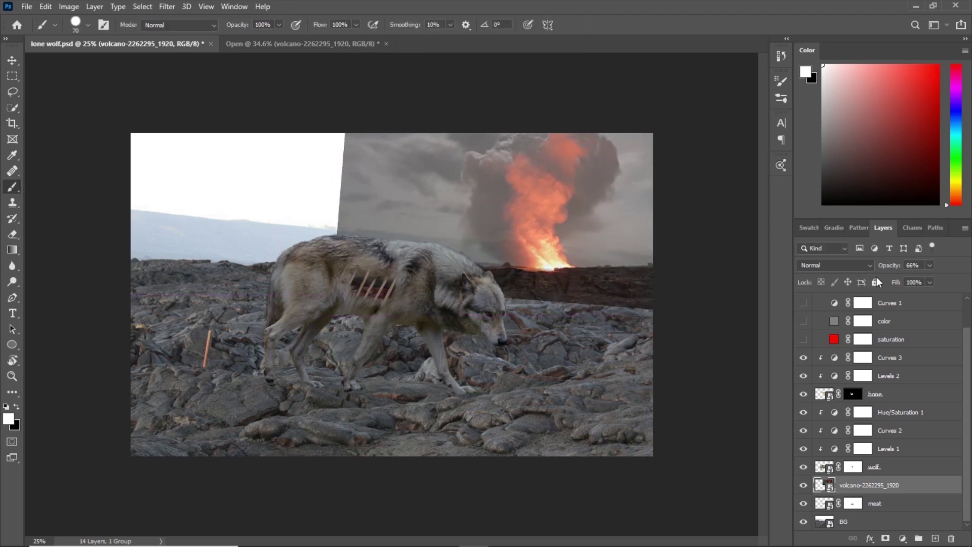
left_click(914, 264)
type("100")
key("Return")
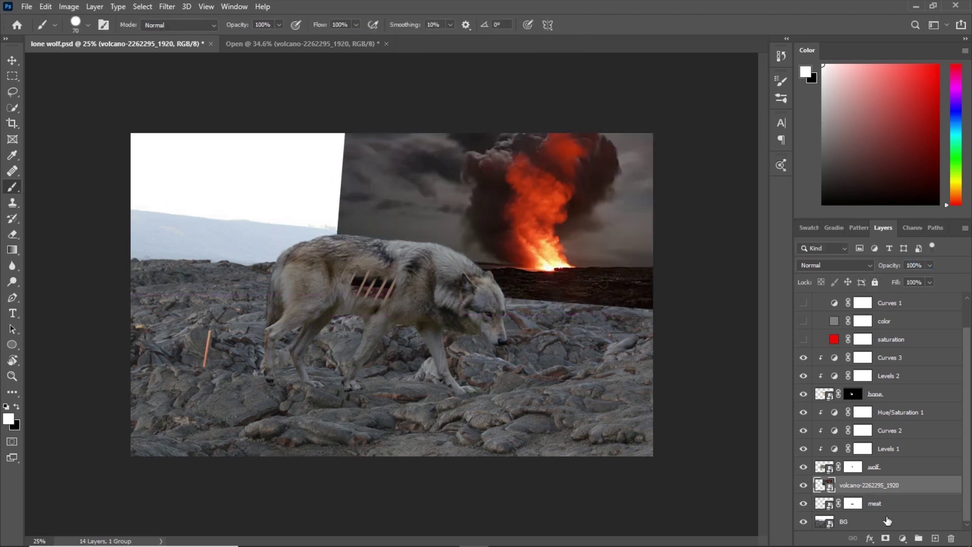
left_click(885, 537)
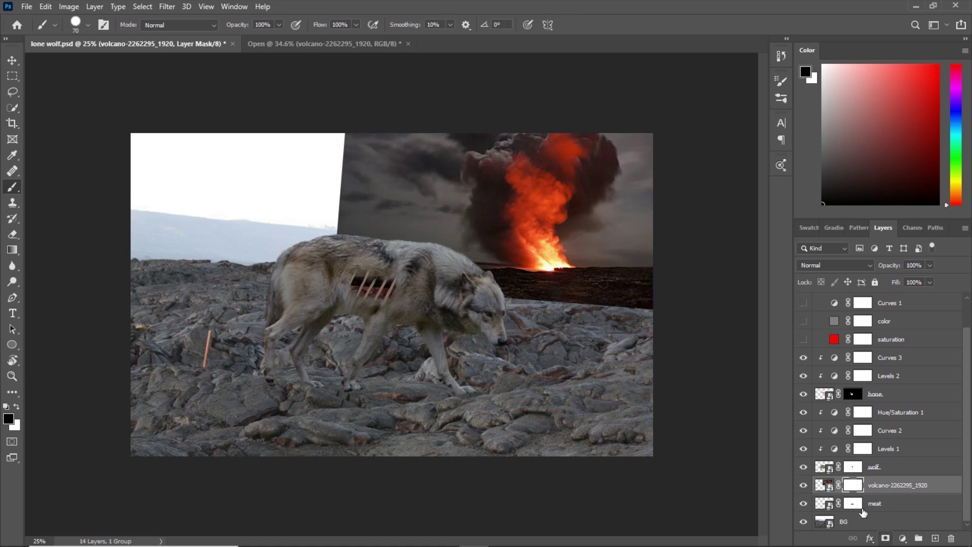
- With a soft round brush at 36% flow, fade the volcano's left edge and lava horizon
right_click(431, 277)
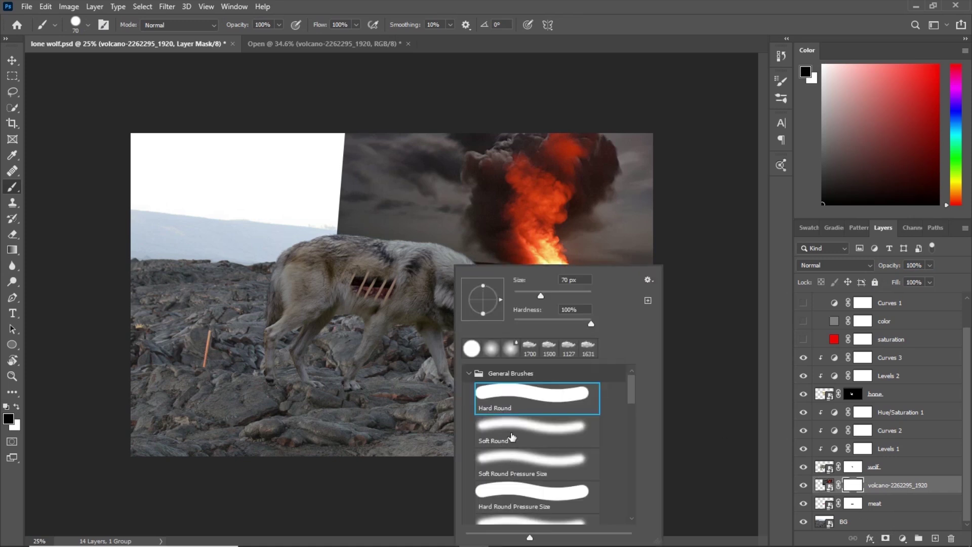
left_click(512, 430)
key("shift+3")
key("shift+6")
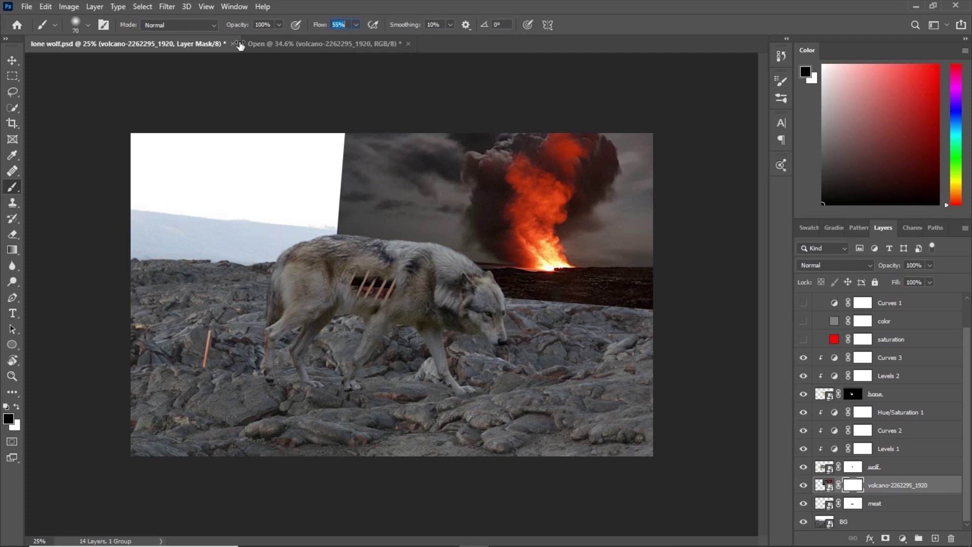
left_click_drag(403, 263, 497, 263)
left_click_drag(529, 302, 669, 293)
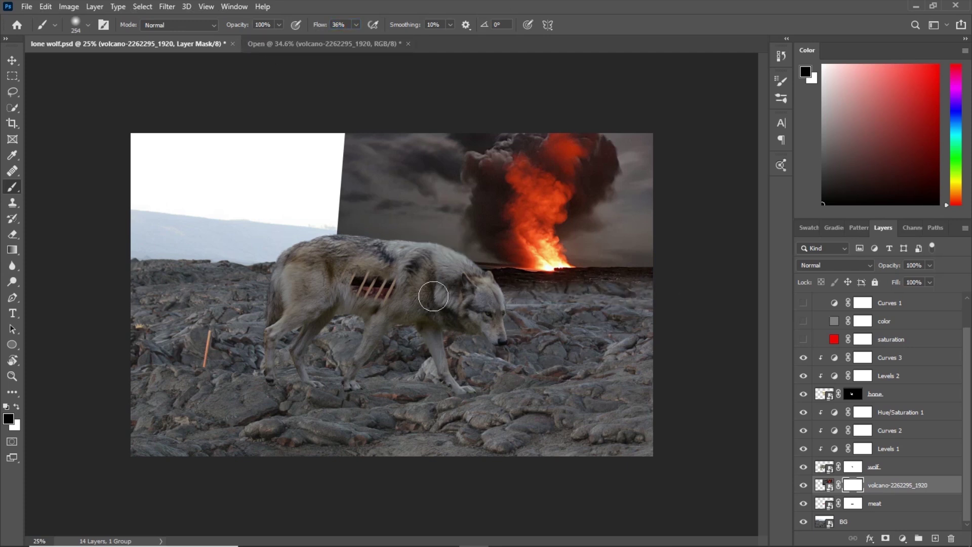
mouse_move(328, 271)
left_mouse_down()
mouse_move(354, 189)
mouse_move(343, 172)
mouse_move(357, 118)
mouse_move(317, 259)
mouse_move(337, 251)
left_mouse_up()
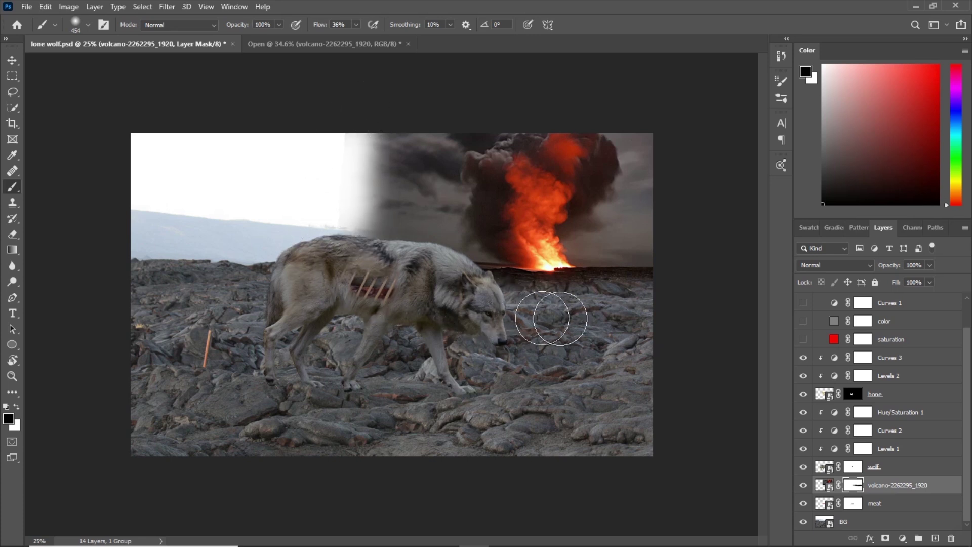
left_click_drag(557, 318, 404, 318)
mouse_move(538, 296)
left_mouse_down()
mouse_move(587, 289)
mouse_move(498, 289)
mouse_move(634, 281)
mouse_move(471, 284)
mouse_move(577, 287)
left_mouse_up()
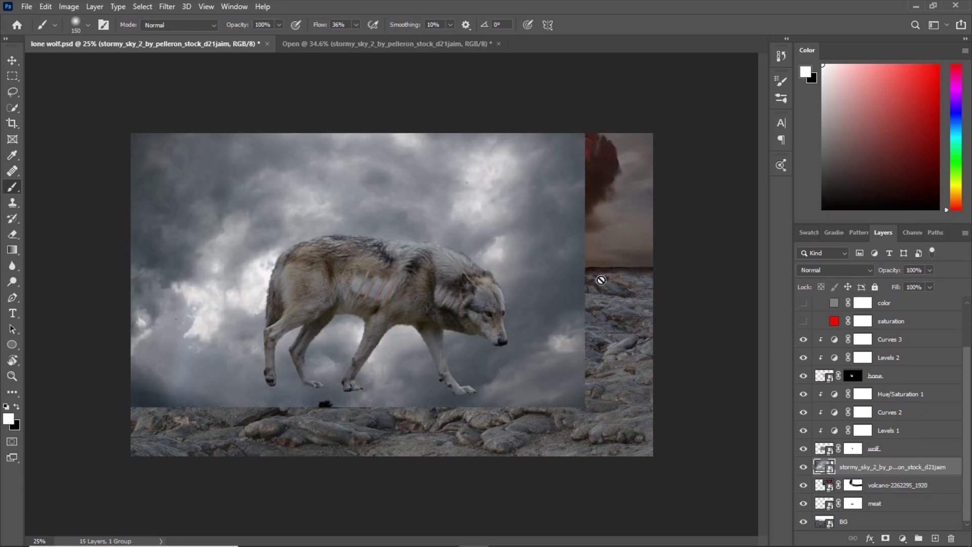
- Shrink the stormy sky image and move it toward the upper left
key("ctrl+t")
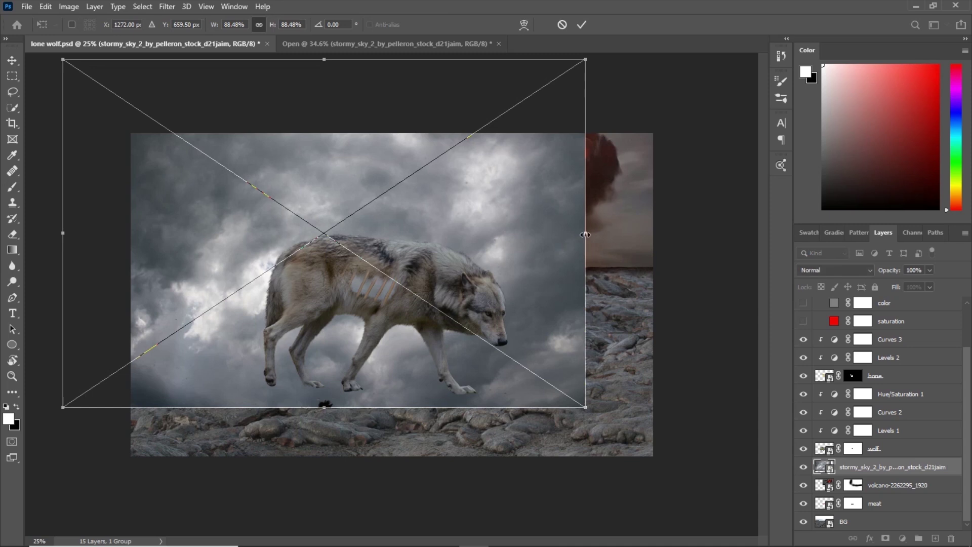
left_click_drag(585, 233, 496, 233)
left_click_drag(435, 231, 374, 218)
left_click(582, 26)
- Mask the sky's bottom and right edges into the horizon and smoke, painting some haze back
left_click(885, 538)
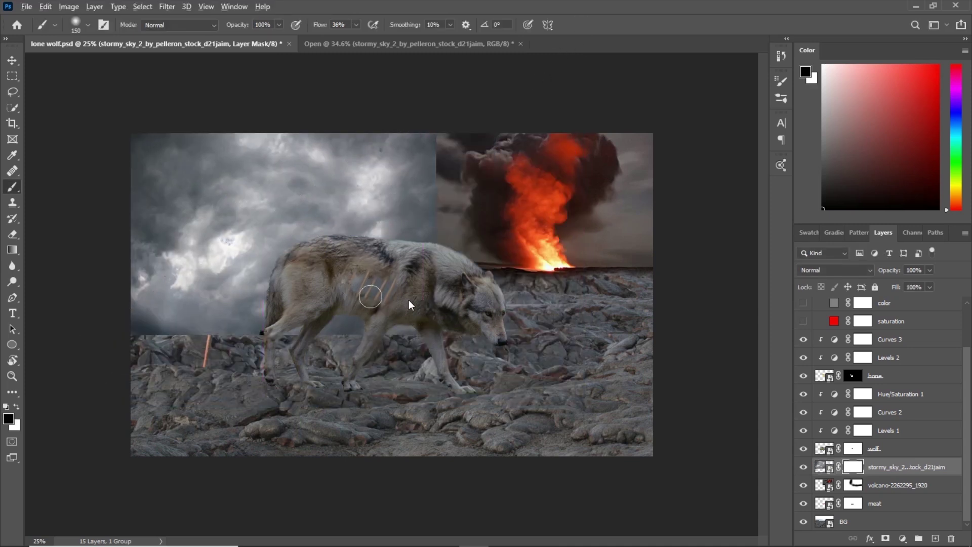
key("b")
key("x")
left_click_drag(441, 334, 76, 336)
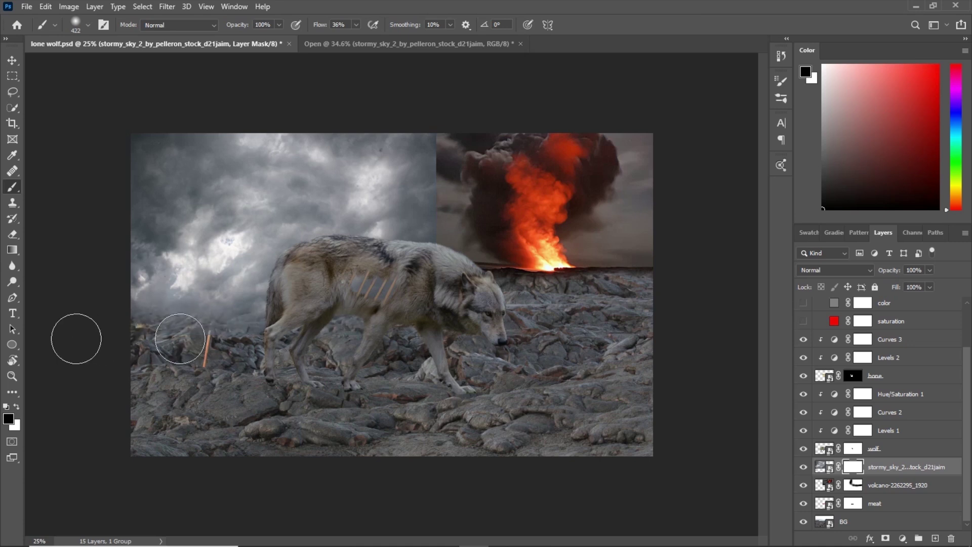
mouse_move(435, 336)
left_mouse_down()
mouse_move(472, 181)
mouse_move(435, 132)
mouse_move(433, 90)
left_mouse_up()
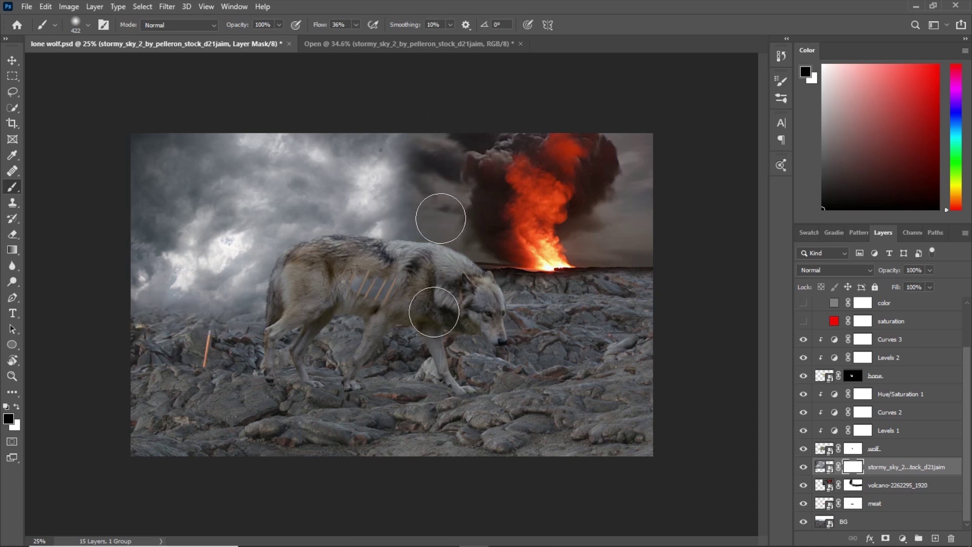
mouse_move(432, 311)
left_mouse_down()
mouse_move(159, 324)
mouse_move(319, 303)
mouse_move(79, 298)
mouse_move(186, 300)
mouse_move(259, 256)
mouse_move(298, 288)
mouse_move(79, 283)
mouse_move(342, 301)
mouse_move(77, 293)
mouse_move(295, 244)
mouse_move(119, 241)
left_mouse_up()
key("x")
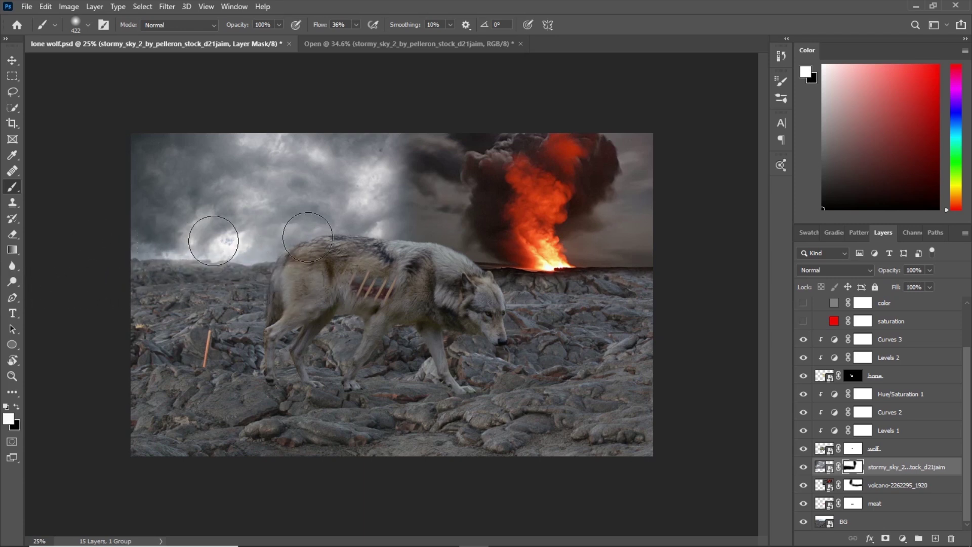
mouse_move(217, 225)
left_mouse_down()
mouse_move(367, 241)
mouse_move(488, 235)
left_mouse_up()
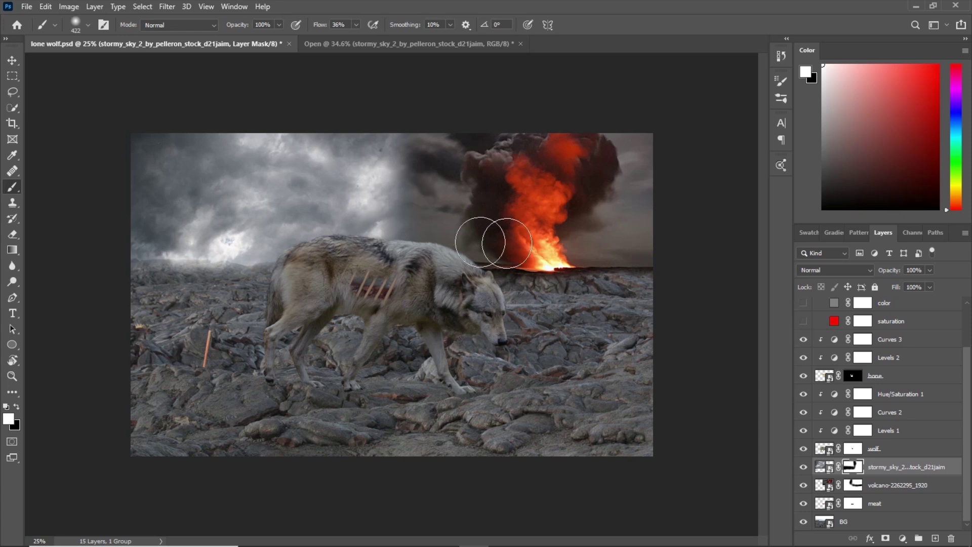
scroll(810, 349, "up", 2)
- With the greyscale light check on, add a Levels adjustment with output white 168
left_click(804, 322)
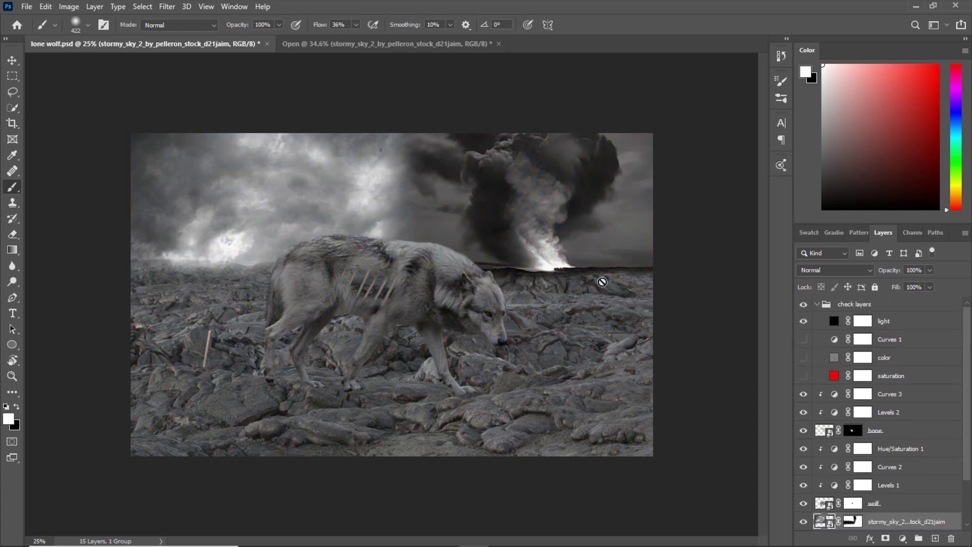
scroll(959, 486, "down", 2)
left_click(900, 537)
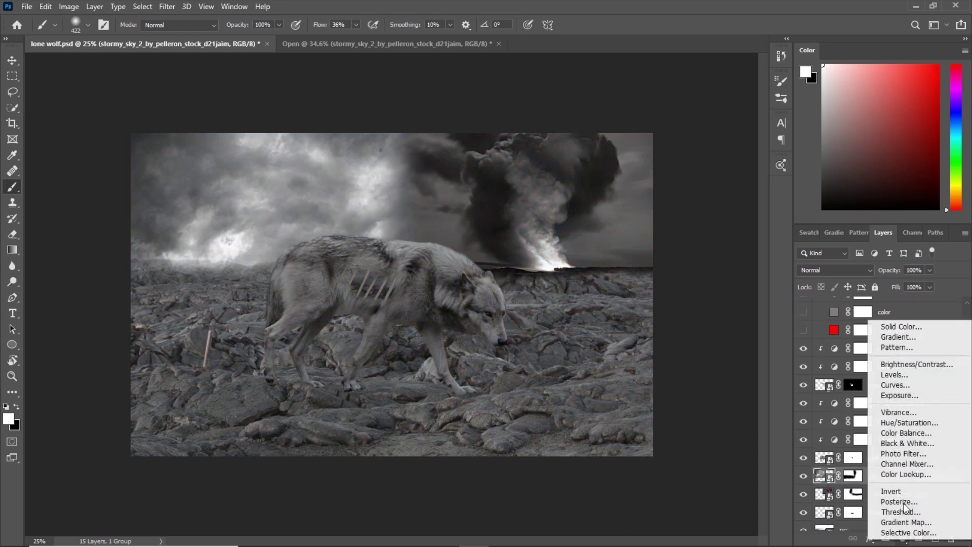
left_click(891, 375)
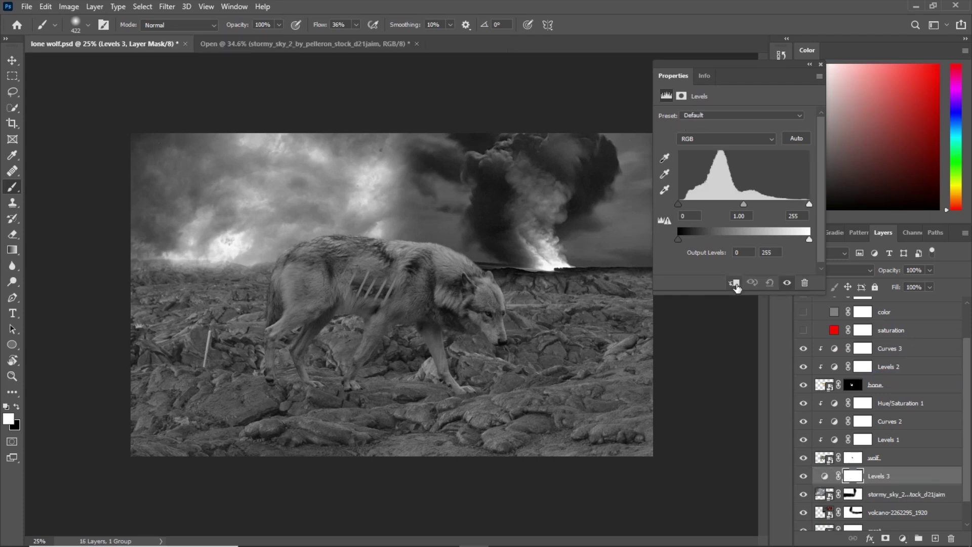
left_click_drag(809, 239, 766, 238)
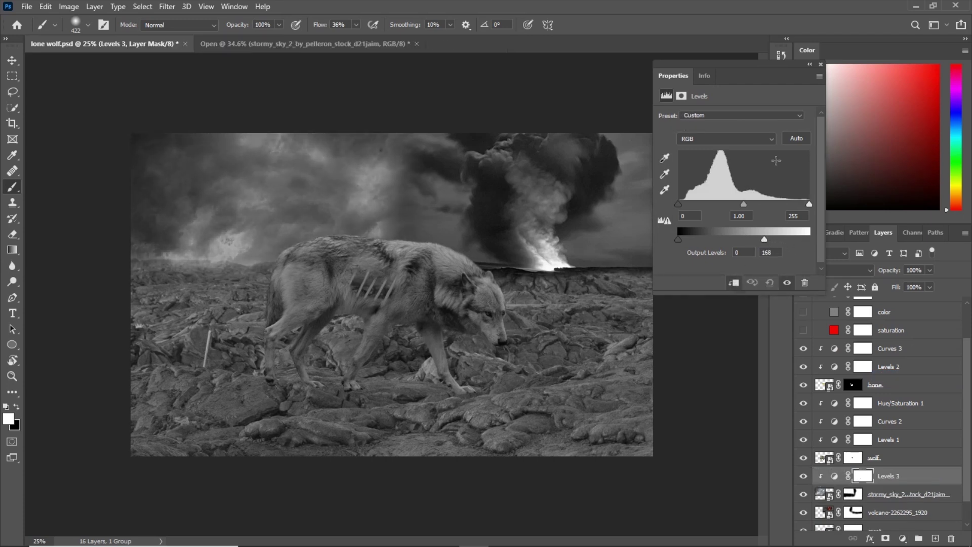
left_click(820, 64)
- Switch from the light check to the Curves 1 and color checks, then add a Curves adjustment
scroll(809, 311, "up", 2)
left_click(803, 306)
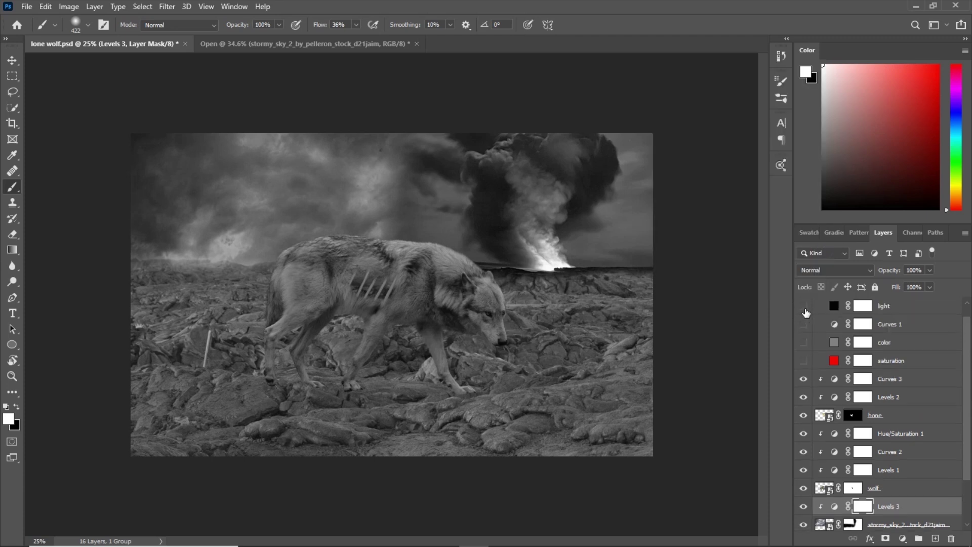
left_click_drag(803, 324, 803, 342)
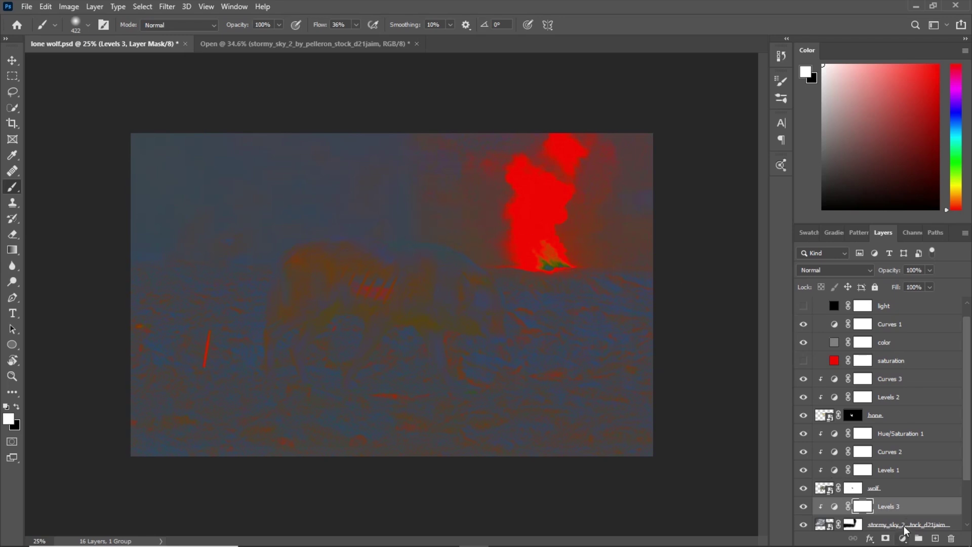
left_click(902, 539)
left_click(895, 377)
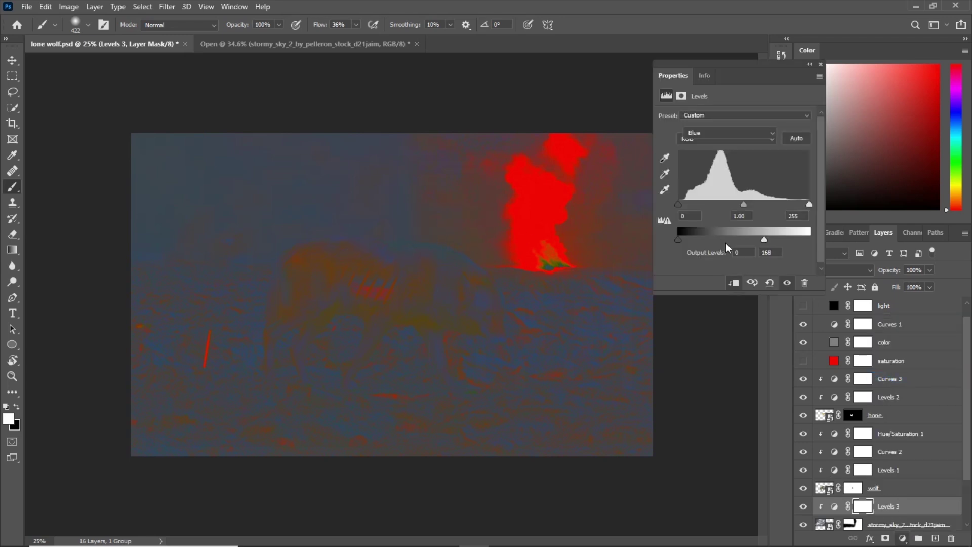
- Clip Curves 4 to the stormy sky and pull the Green curve down slightly
left_click(733, 281)
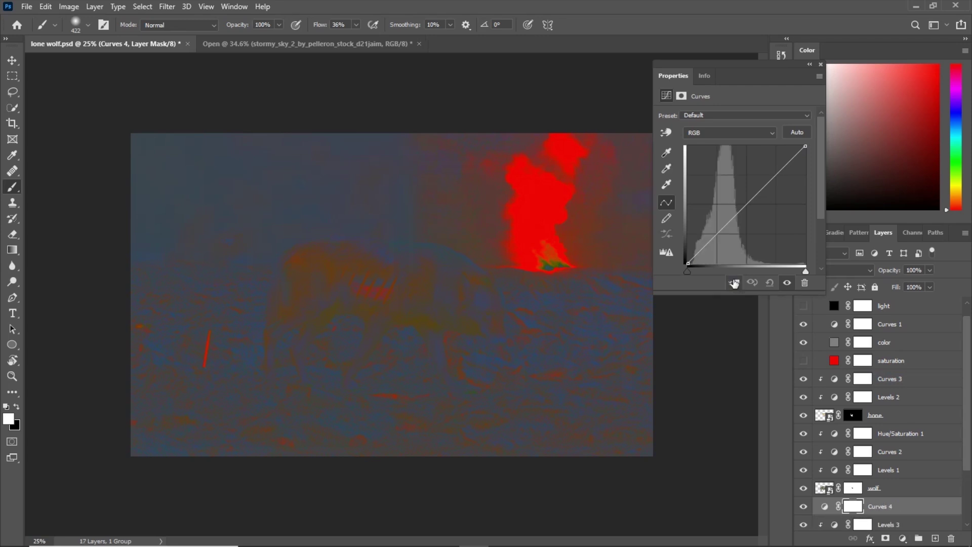
left_click(667, 133)
left_click(729, 132)
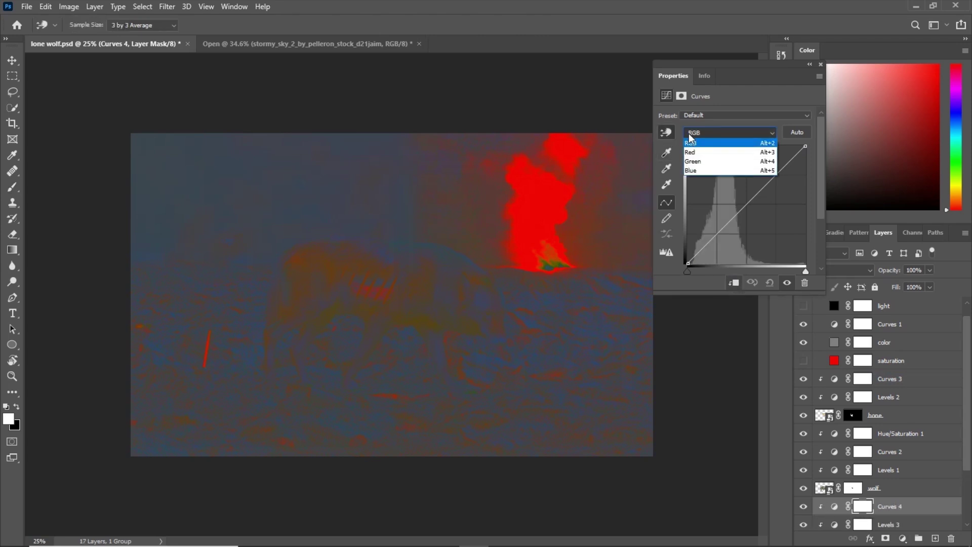
key("Escape")
key("alt+4")
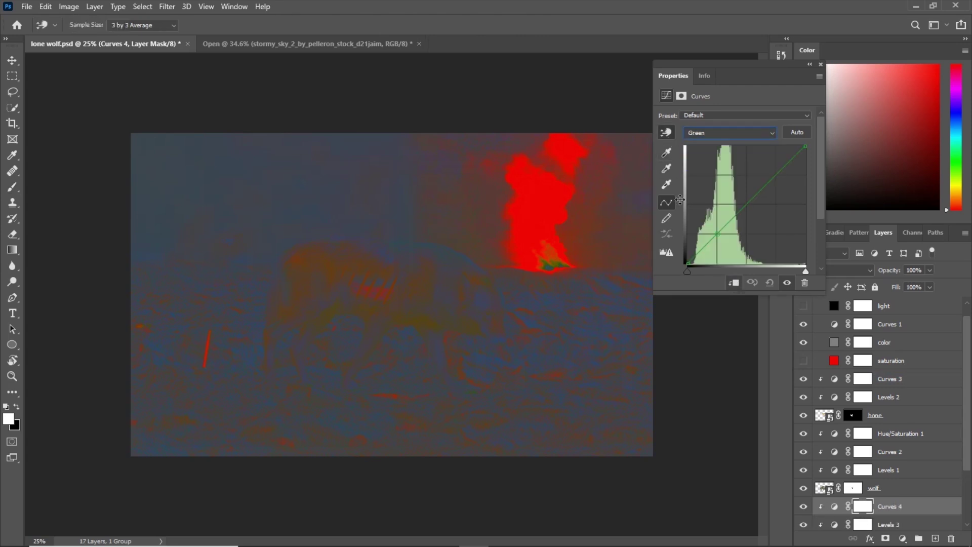
left_click(743, 203)
left_click_drag(743, 203, 747, 207)
- Adjust the Red and Blue channel curves of Curves 4 for colour matching
left_click(703, 132)
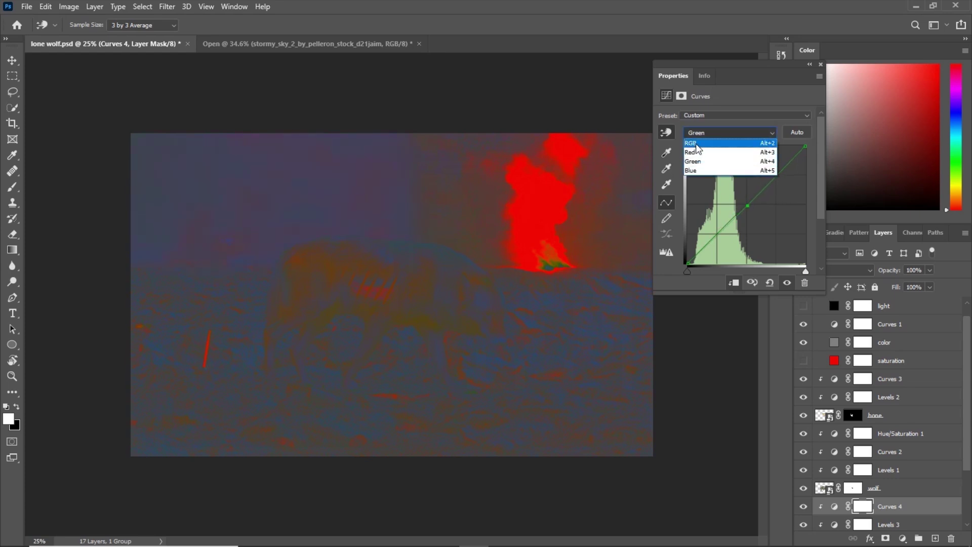
left_click(701, 150)
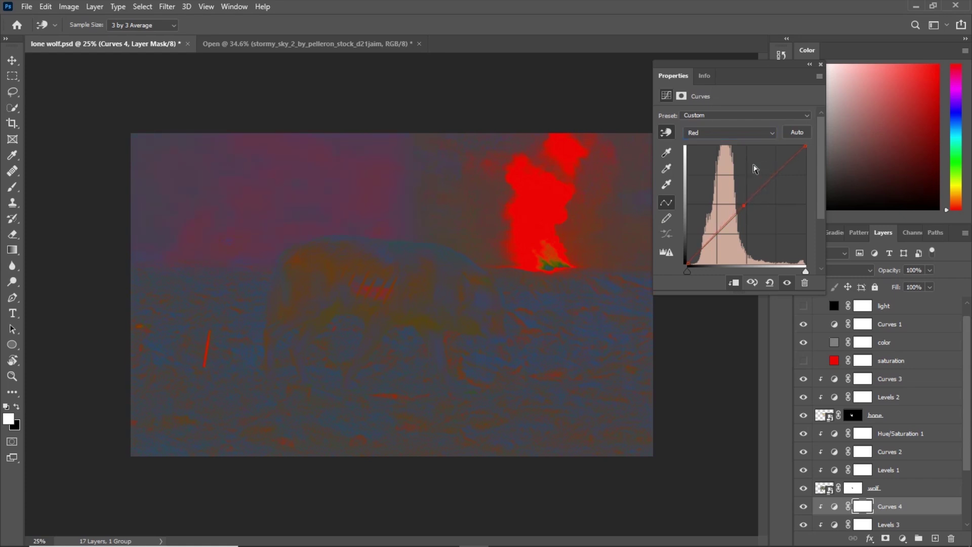
left_click(713, 133)
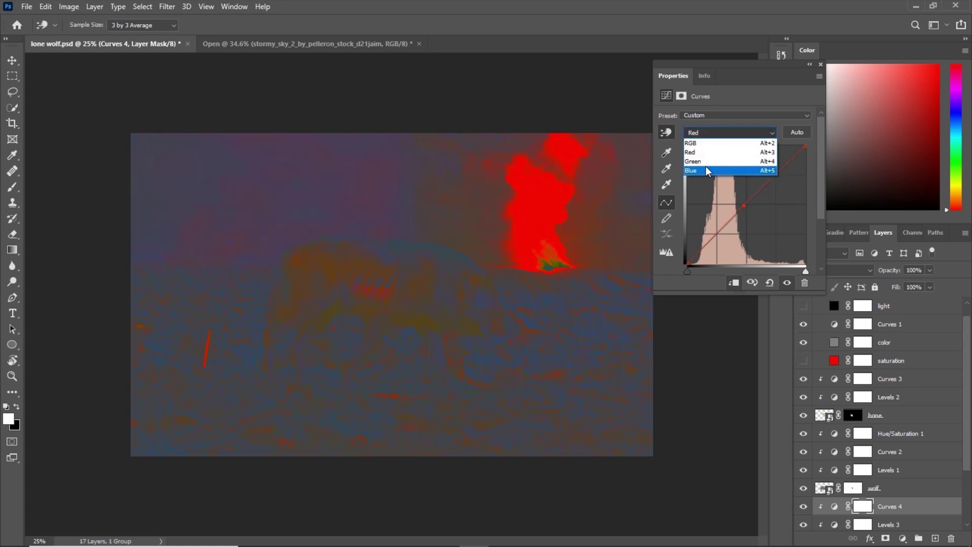
left_click(709, 172)
left_click(749, 205)
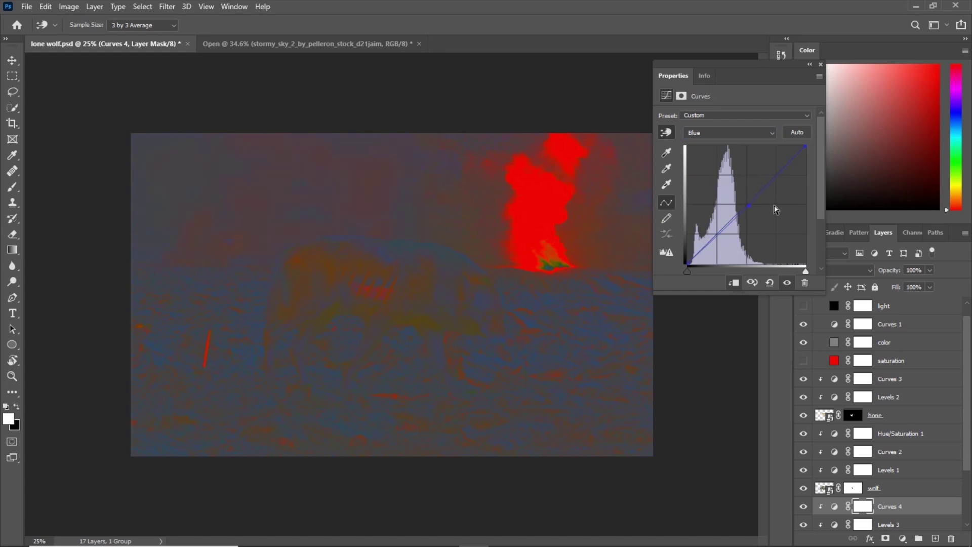
left_click(820, 64)
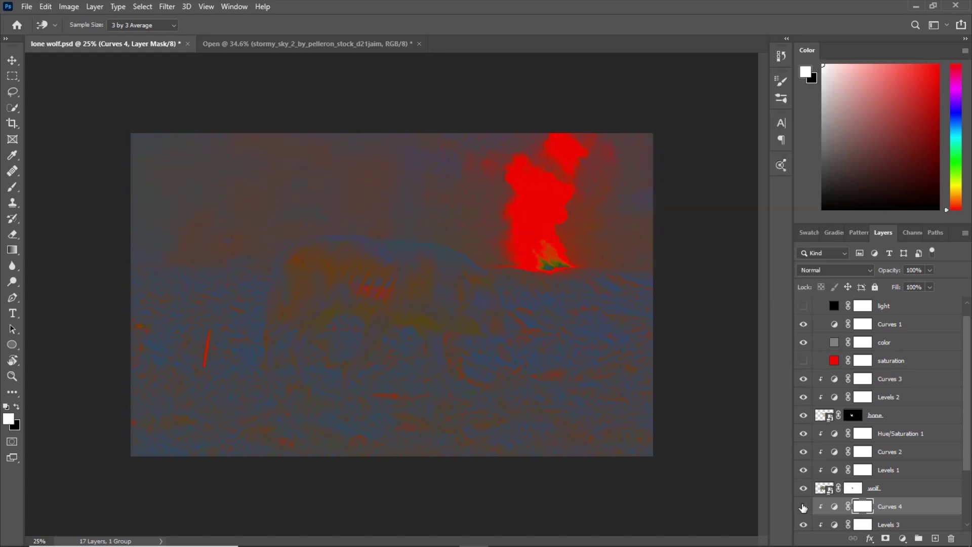
- Hide the color and Curves 1 check layers, then toggle Curves 4 to compare the sky
scroll(809, 471, "up", 1)
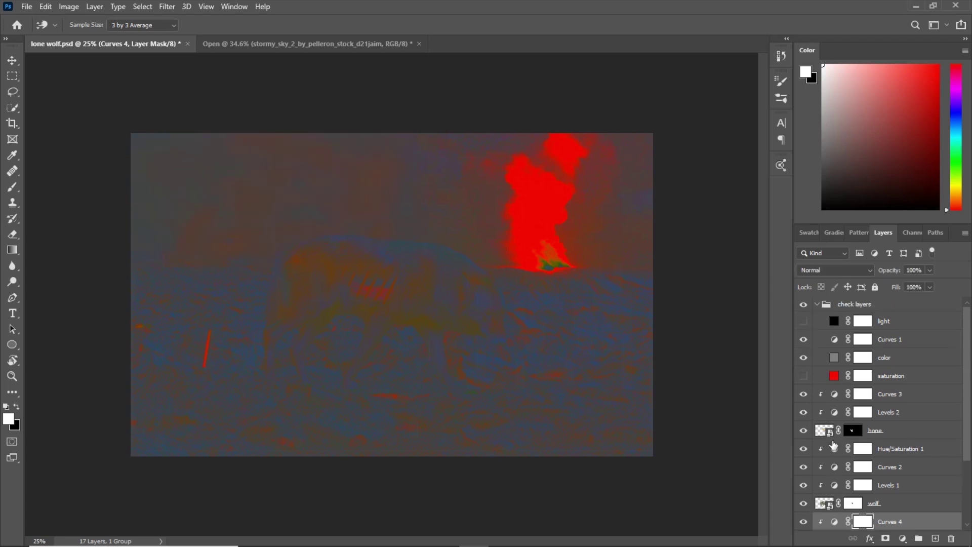
left_click(803, 358)
left_click(804, 340)
scroll(805, 476, "down", 1)
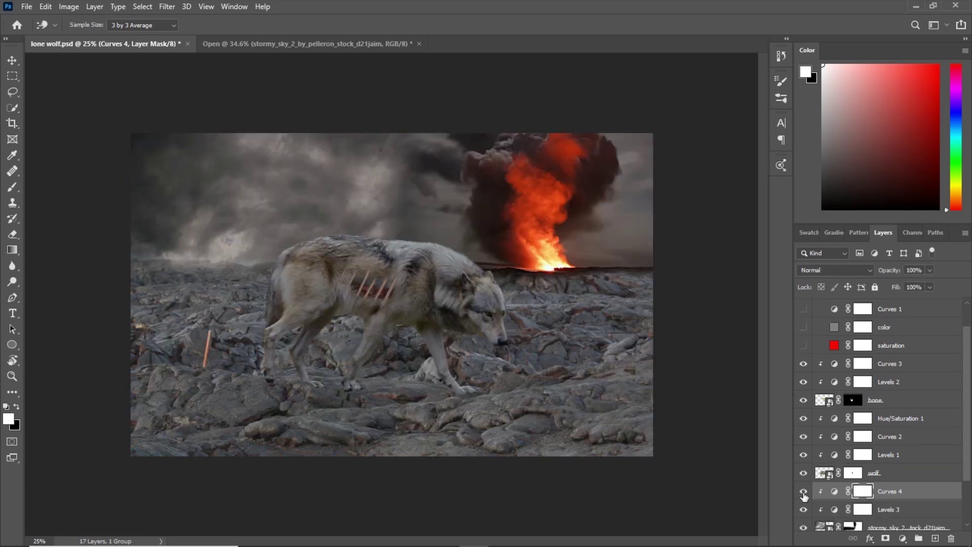
left_click(803, 492)
left_click(804, 492)
- Paint the stormy sky's mask with a ~702 px soft brush so darker clouds sit above the wolf's back
scroll(848, 492, "down", 1)
left_click(852, 511)
key("b")
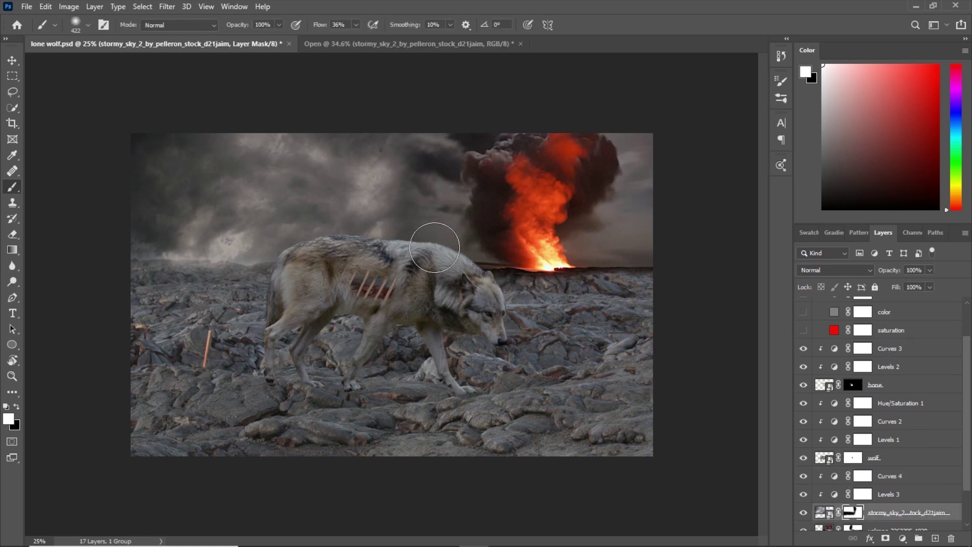
mouse_move(434, 247)
left_mouse_down()
mouse_move(417, 184)
mouse_move(413, 134)
mouse_move(404, 252)
left_mouse_up()
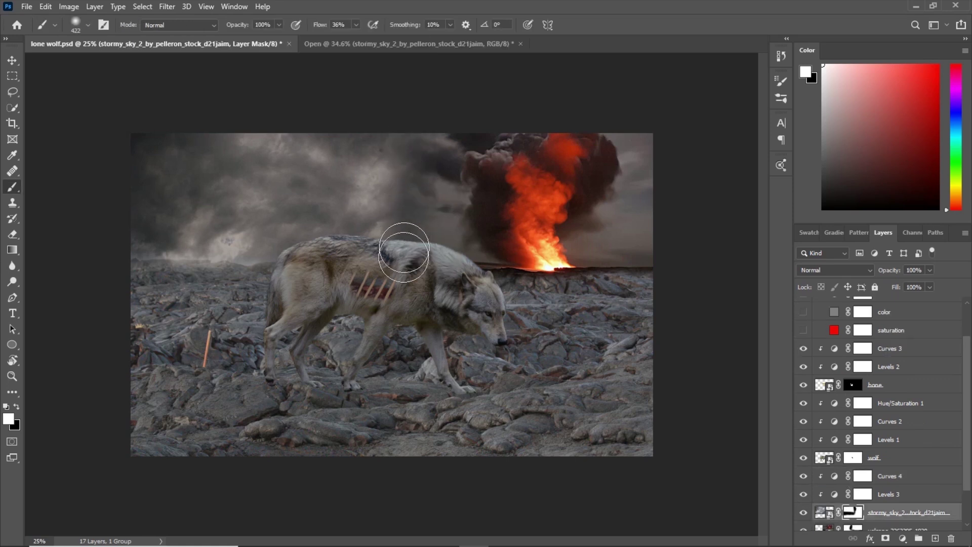
key("x")
left_click_drag(445, 108, 412, 240)
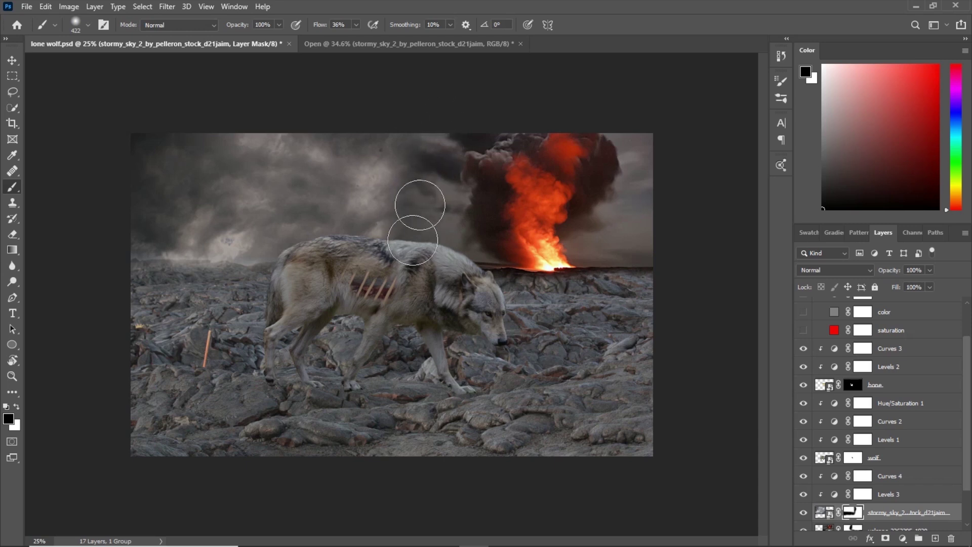
right_click(417, 156, "alt")
mouse_move(437, 114)
left_mouse_down()
mouse_move(404, 210)
mouse_move(460, 293)
left_mouse_up()
key("x")
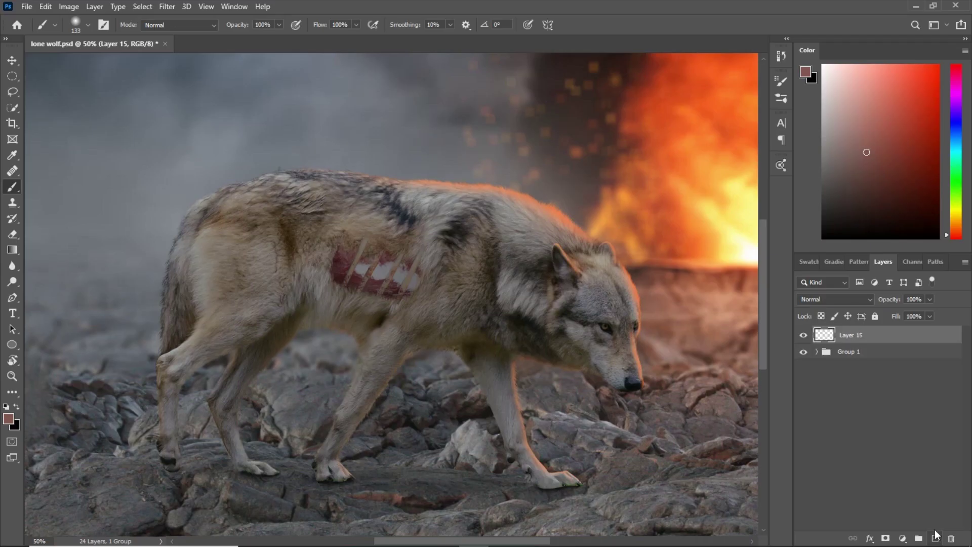
- Add a new empty layer on top and choose the Soft Round brush
left_click(935, 535)
right_click(398, 190)
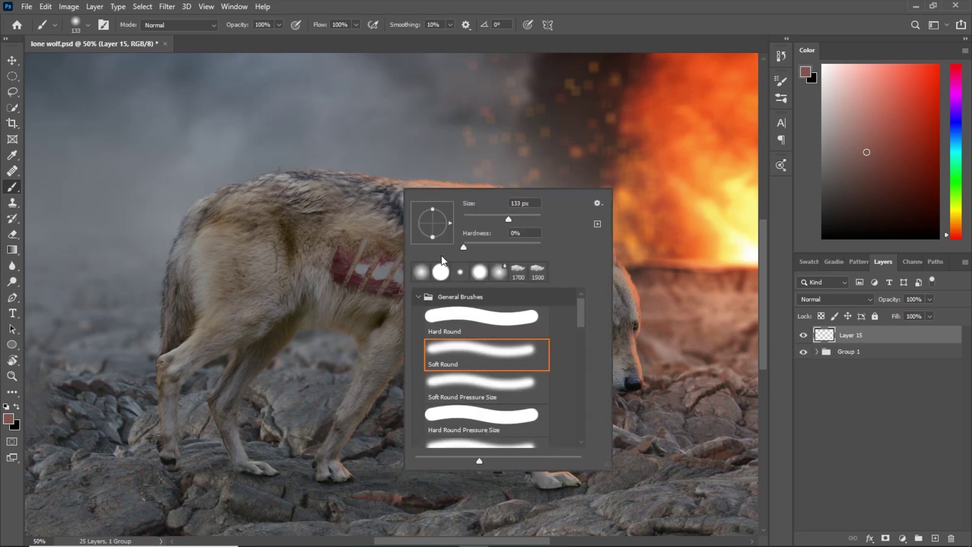
left_click(465, 356)
left_click(509, 6)
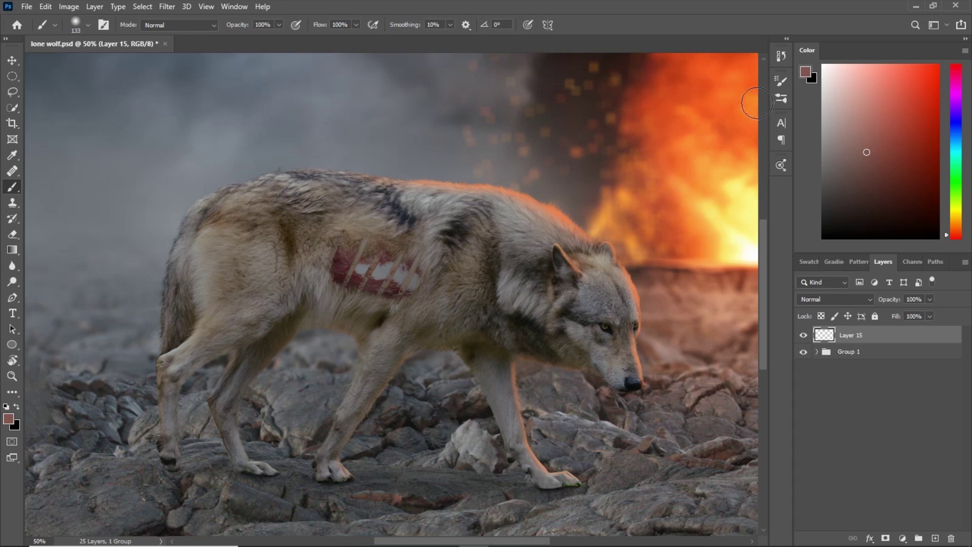
- Set the soft brush's tip spacing to 38% in Brush Settings
left_click(780, 81)
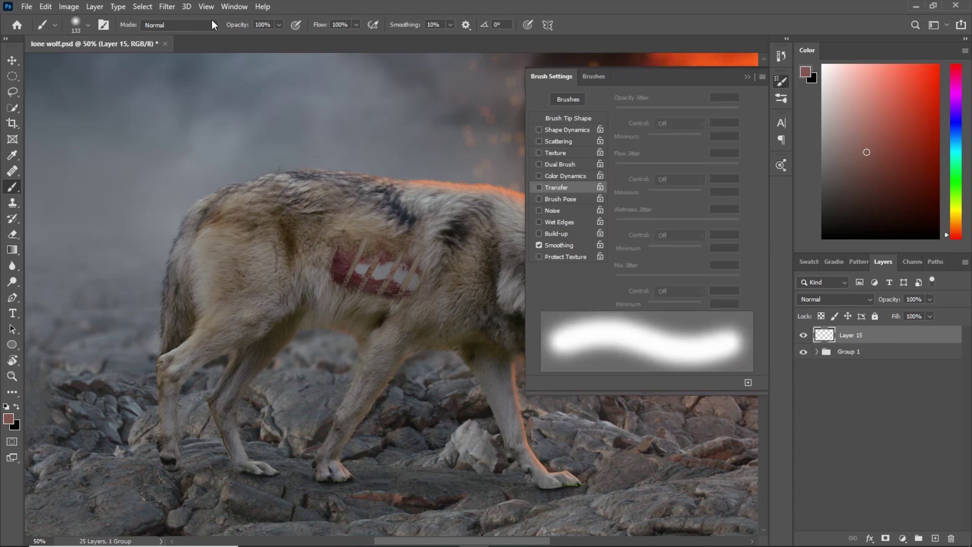
left_click(223, 7)
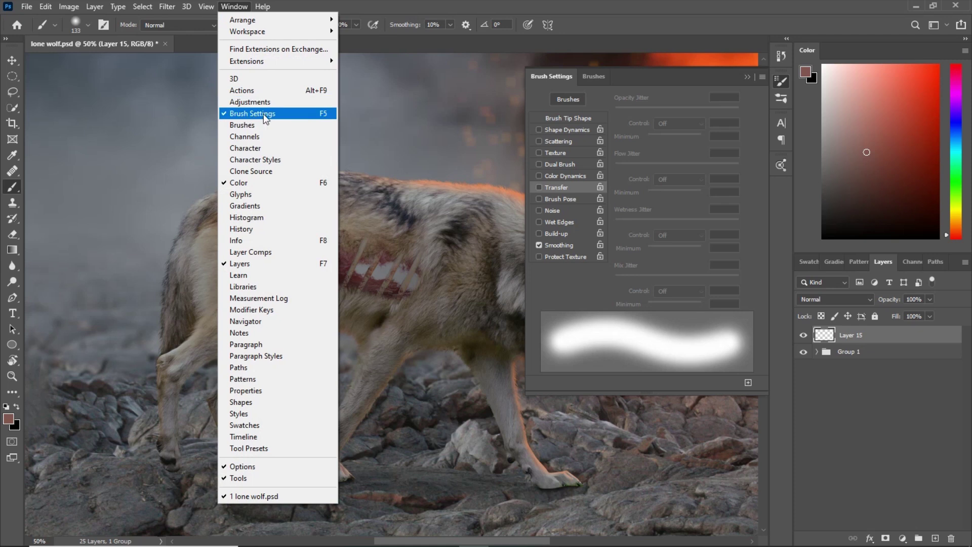
left_click(603, 1)
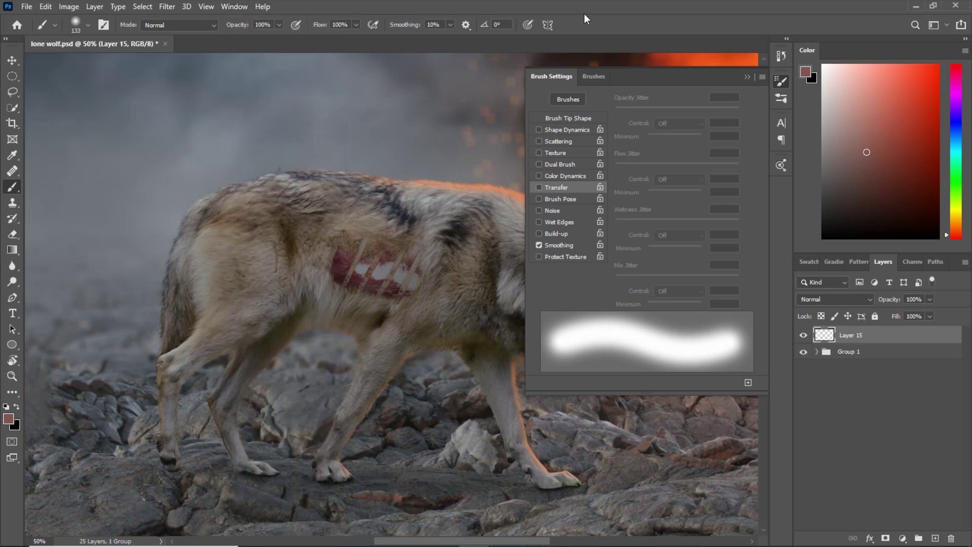
left_click(576, 120)
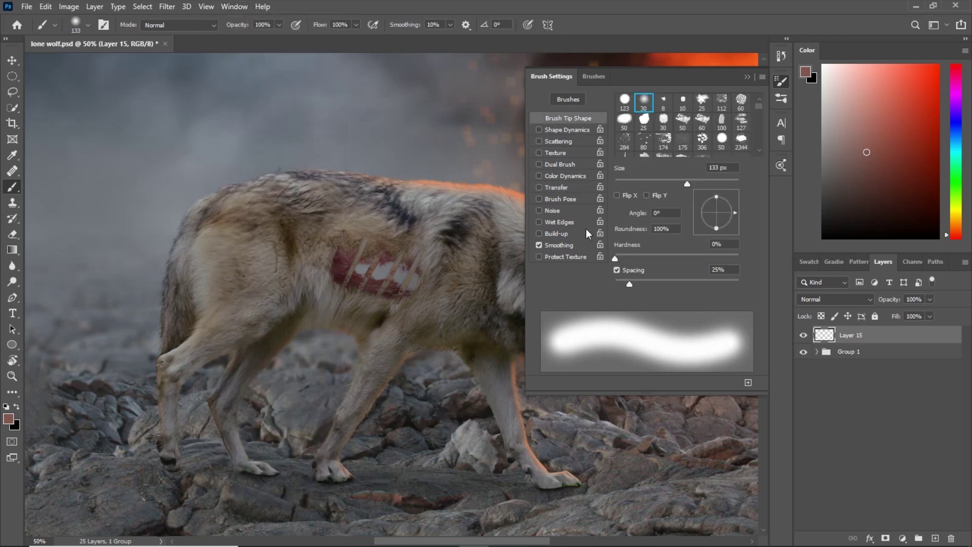
left_click_drag(631, 287, 639, 288)
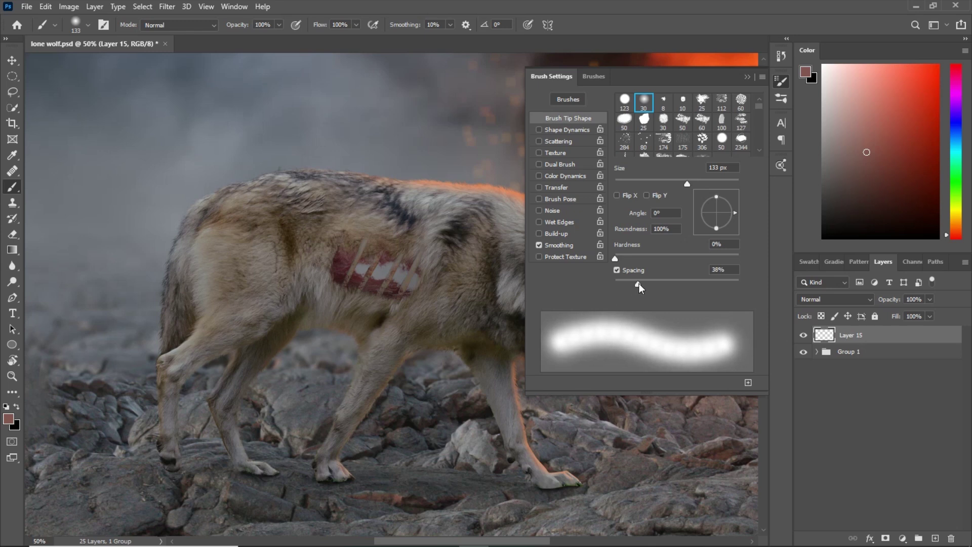
- Enable Shape Dynamics size jitter, 20% Scattering and Transfer with 35% opacity jitter
left_click(568, 131)
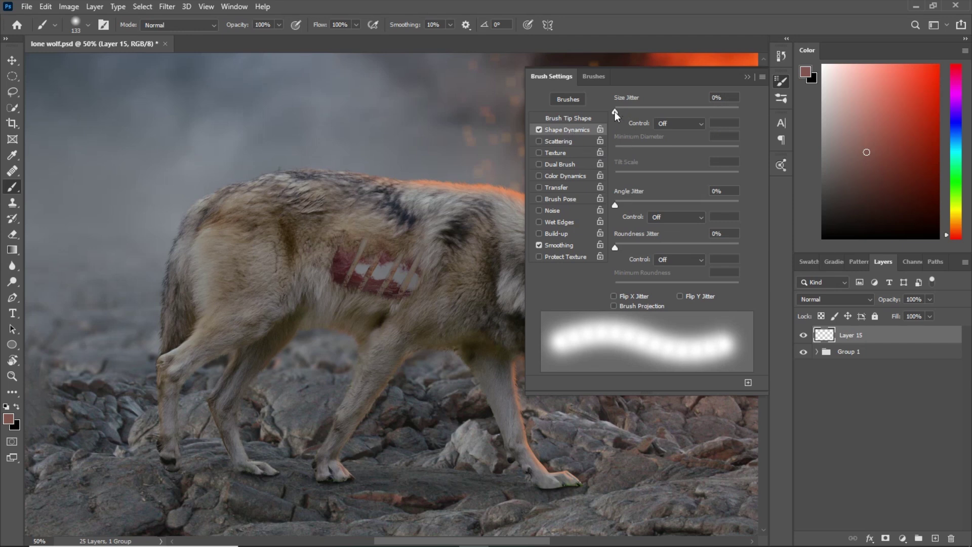
left_click_drag(614, 112, 740, 113)
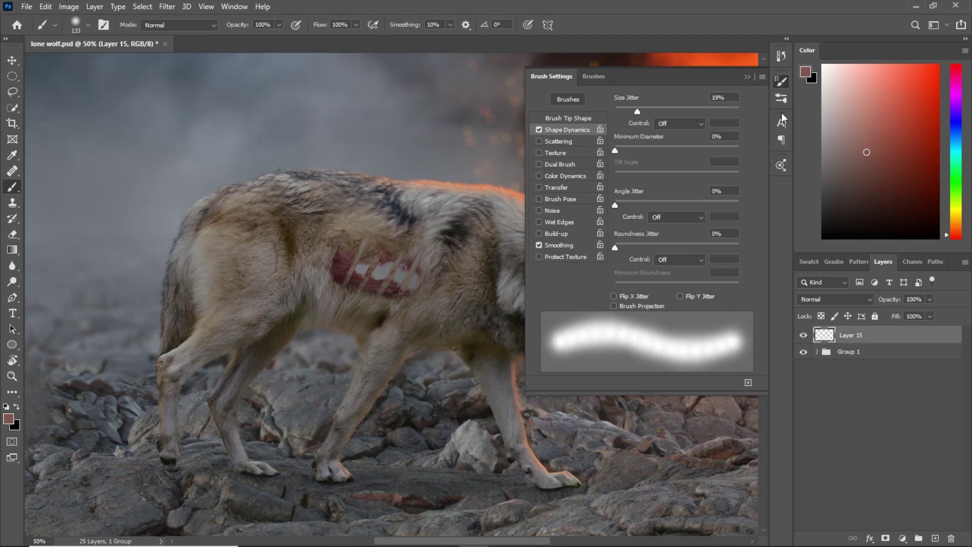
left_click(557, 141)
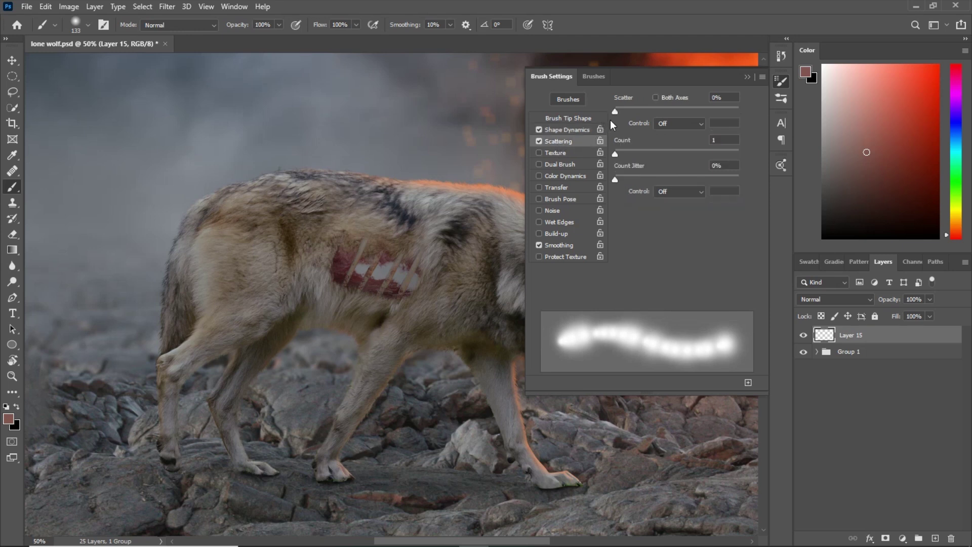
left_click_drag(615, 111, 617, 112)
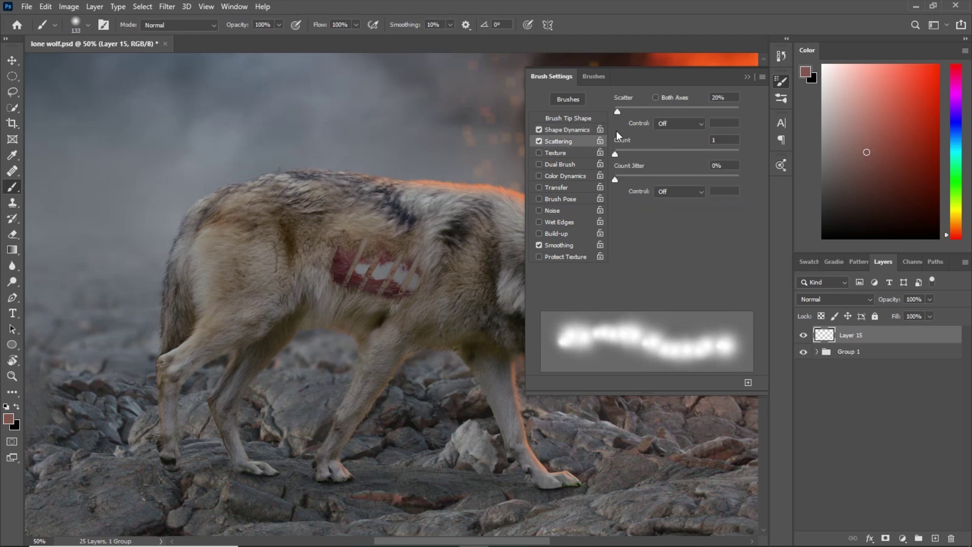
left_click(557, 188)
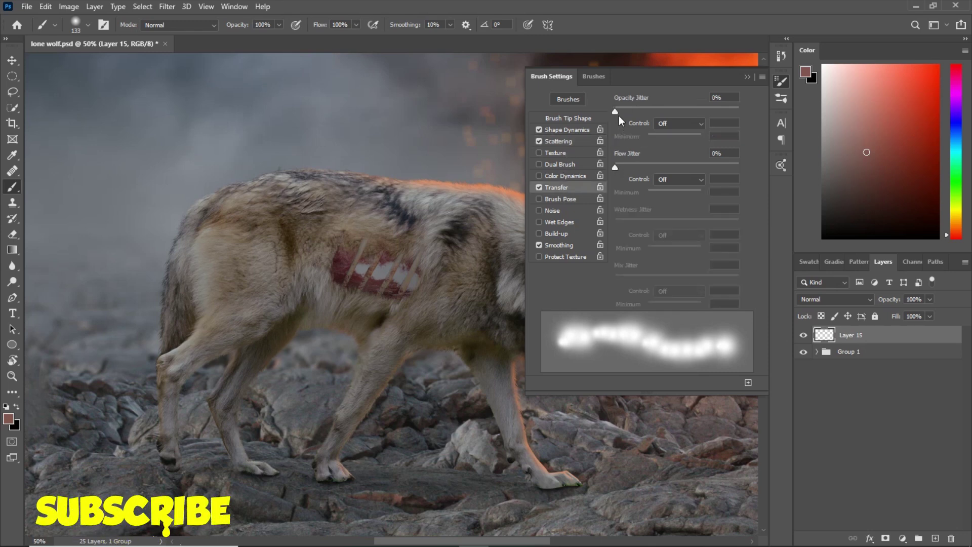
left_click_drag(615, 114, 659, 119)
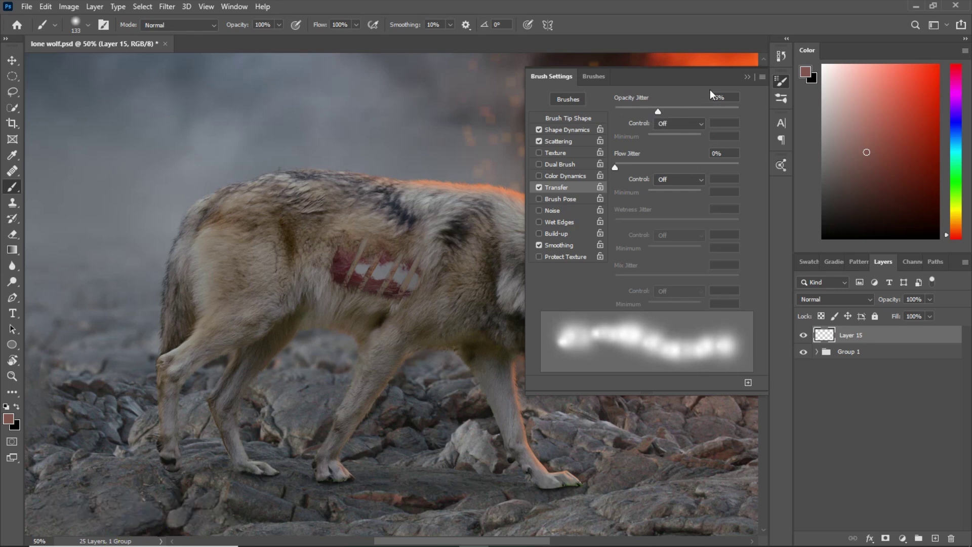
left_click(748, 77)
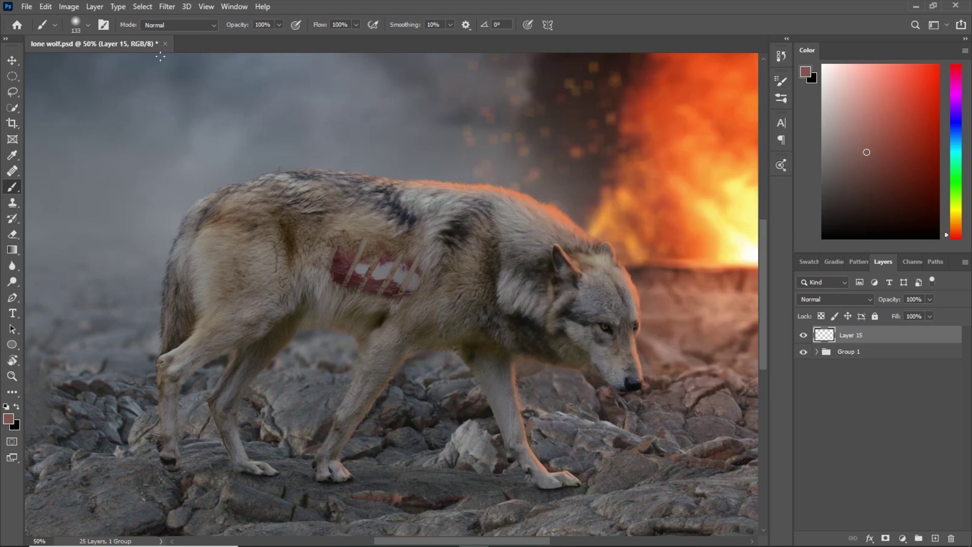
- Set the brush to Multiply mode and enlarge it to 143 px
left_click(166, 27)
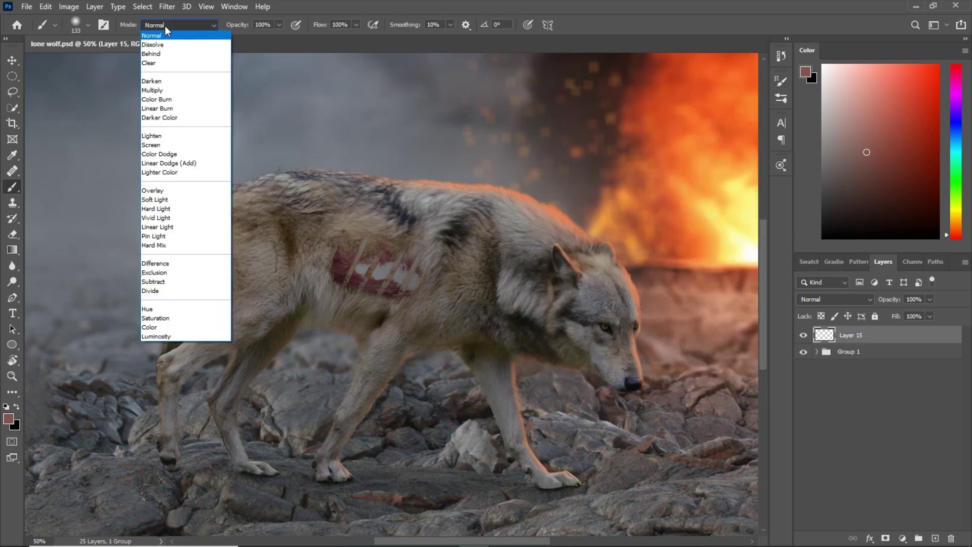
left_click(156, 91)
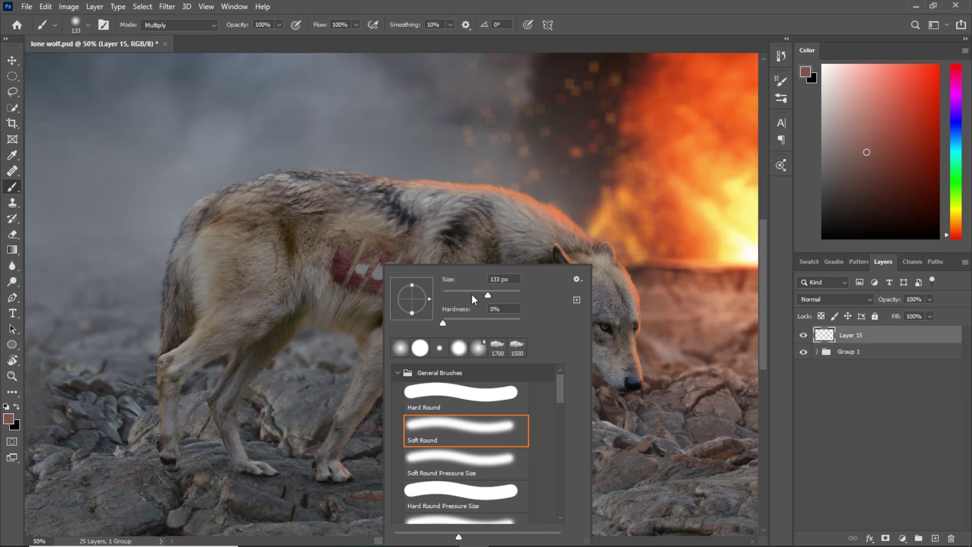
left_click_drag(488, 296, 492, 296)
key("Return")
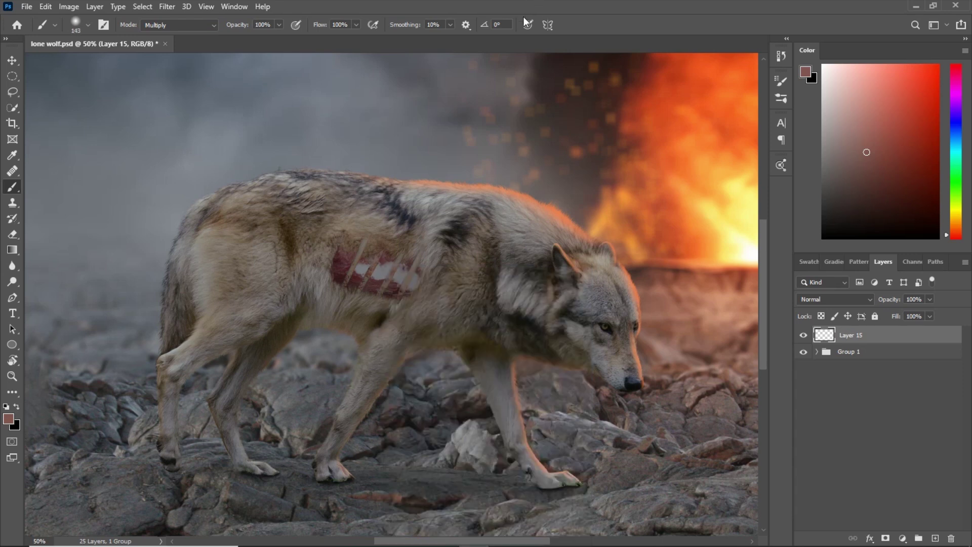
- Set the foreground colour to dark red, hex 600000
left_click(377, 270, "alt")
left_click(805, 72)
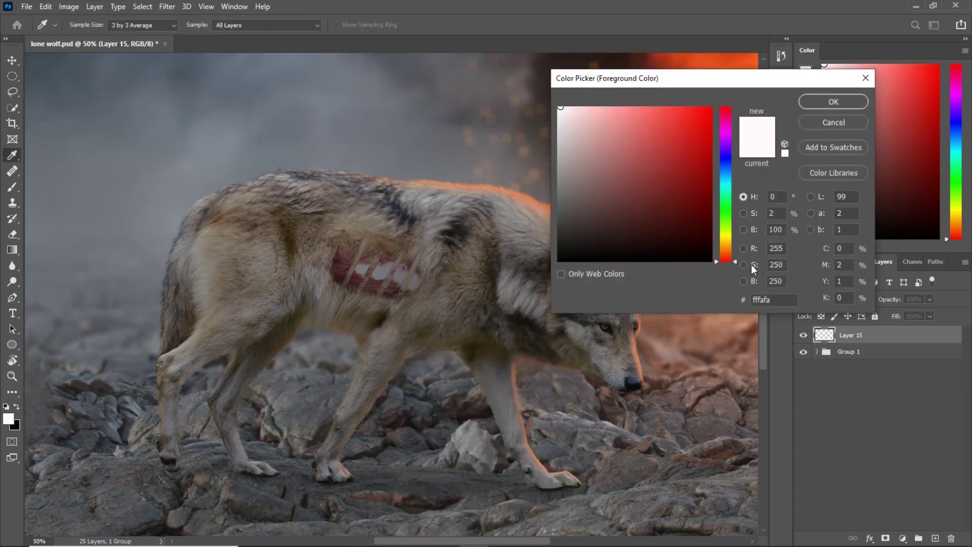
left_click_drag(782, 299, 735, 302)
type("600000")
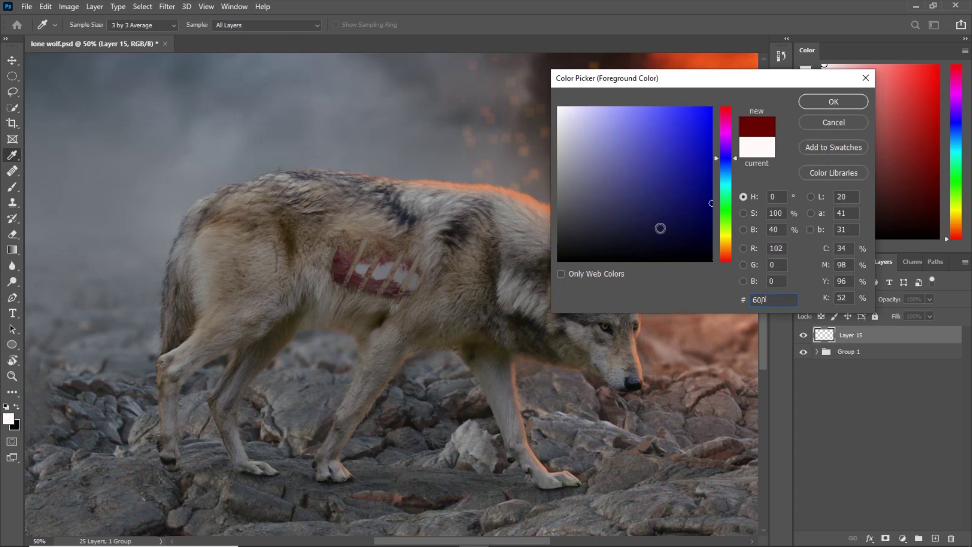
left_click(815, 103)
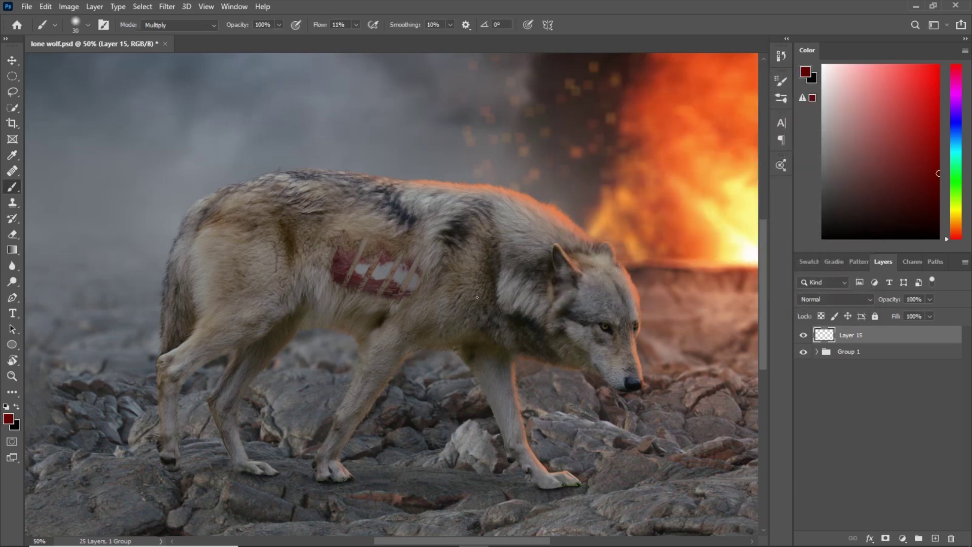
- Zoom in and paint dark red blood along and beneath the rib wound
key("ctrl+plus")
key("bracketright")
key("bracketright")
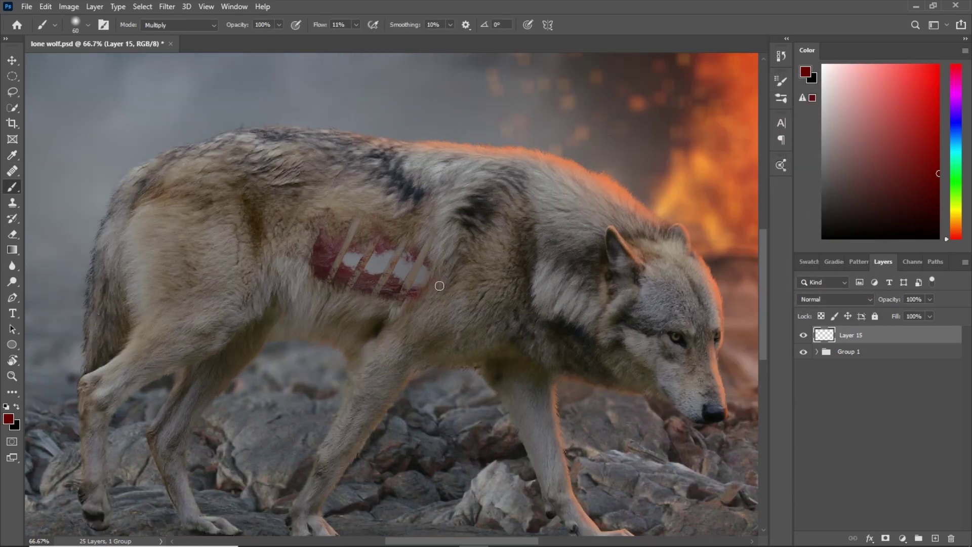
left_click_drag(439, 286, 404, 305)
key("bracketright")
key("bracketright")
mouse_move(403, 313)
left_mouse_down()
mouse_move(337, 302)
mouse_move(321, 289)
mouse_move(349, 289)
mouse_move(319, 278)
mouse_move(325, 287)
mouse_move(298, 281)
mouse_move(303, 239)
mouse_move(308, 265)
left_mouse_up()
key("bracketleft")
key("bracketleft")
key("bracketleft")
key("bracketleft")
key("bracketleft")
key("bracketleft")
key("bracketleft")
key("bracketleft")
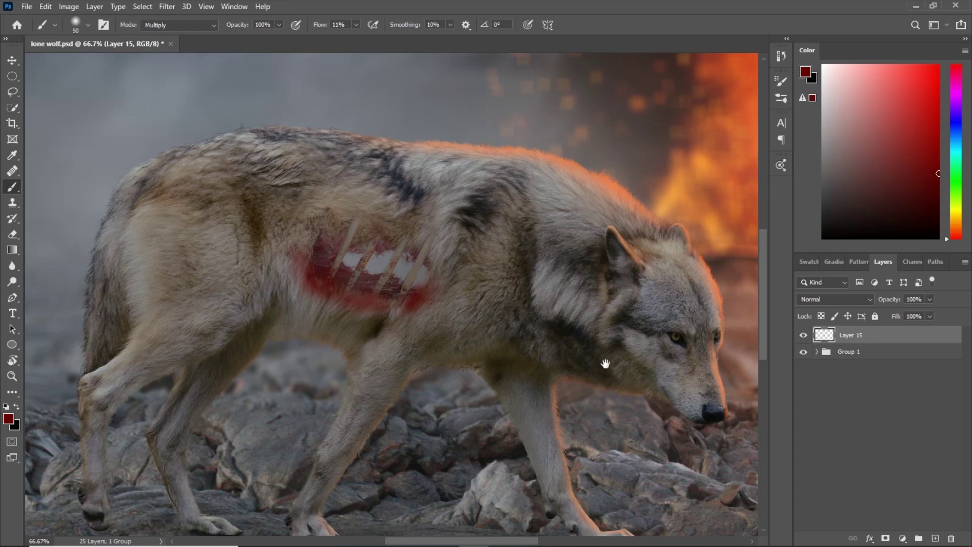
- Zoom in on the muzzle and paint blood along the wolf's mouth line
left_click_drag(606, 362, 420, 269)
key("ctrl+plus")
key("bracketleft")
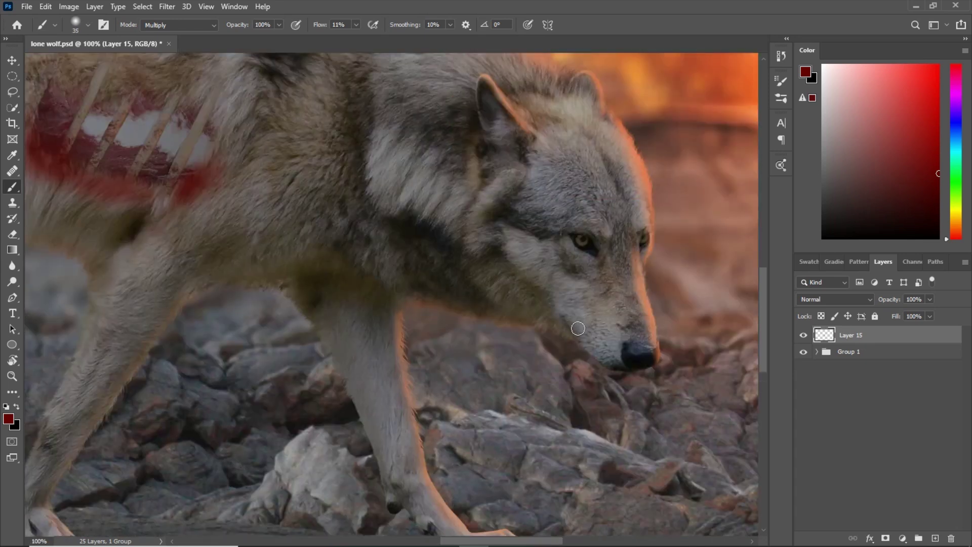
key("bracketleft")
key("bracketright")
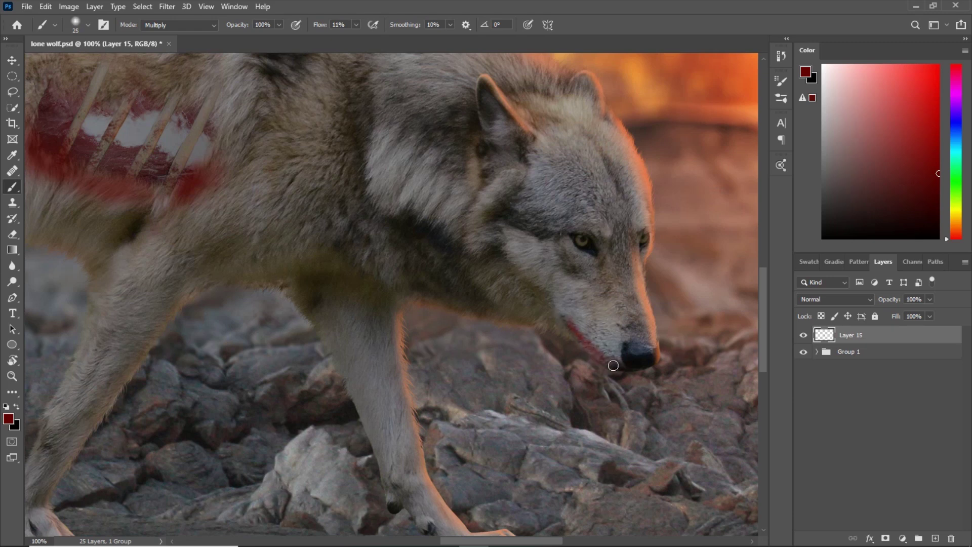
key("bracketleft")
key("bracketright")
key("bracketright")
key("bracketright")
left_click_drag(595, 348, 554, 310)
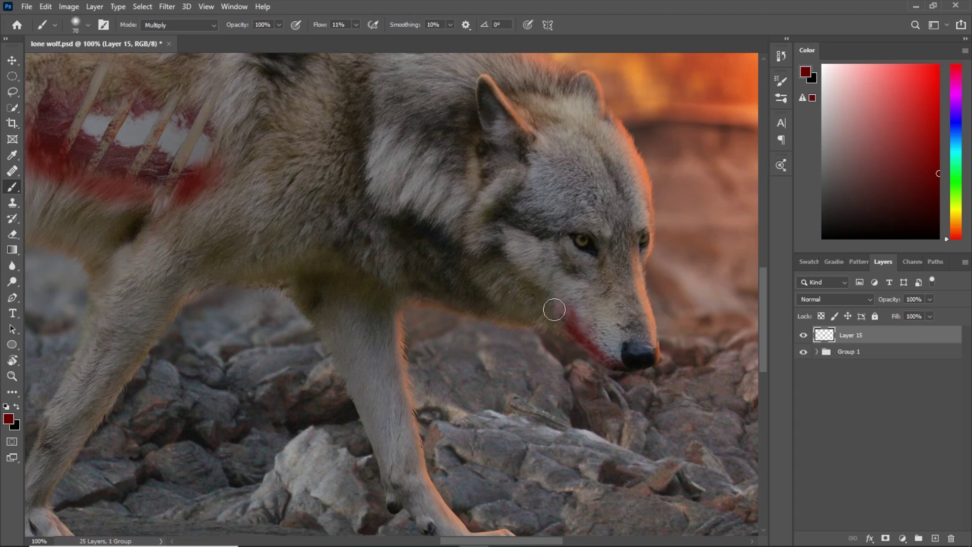
key("bracketleft")
key("bracketleft")
key("bracketleft")
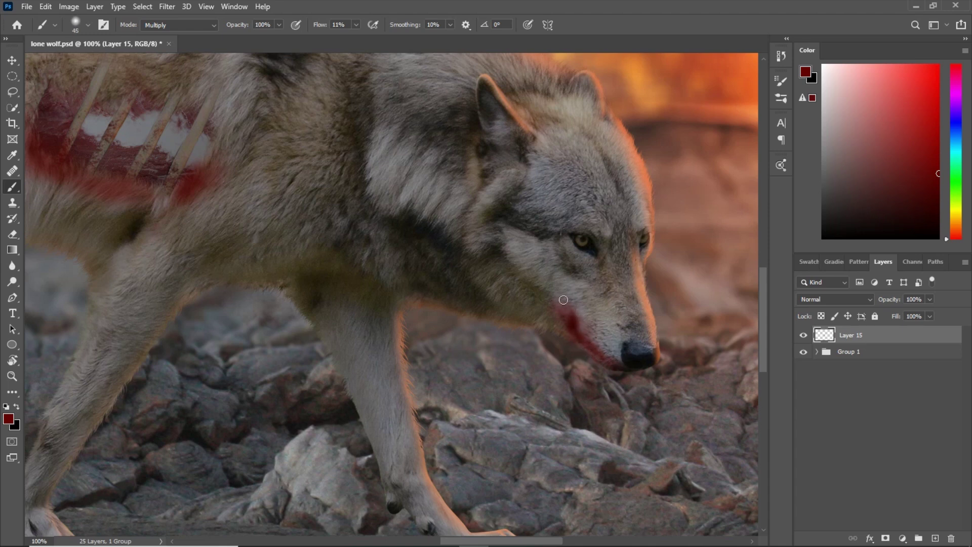
key("bracketright")
- Resize the brush and zoom out to see the whole wolf for the front leg and hip
key("bracketleft")
key("bracketleft")
key("bracketleft")
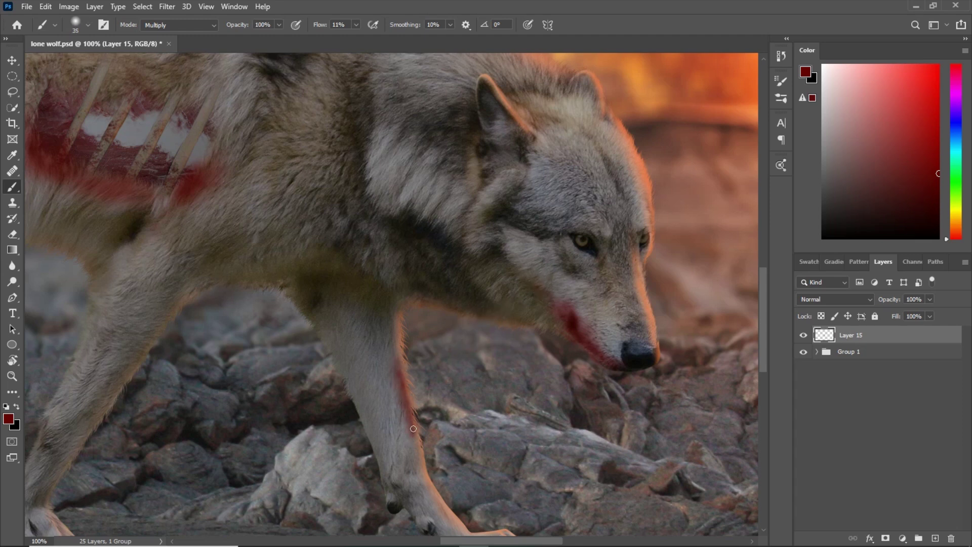
key("bracketleft")
scroll(404, 340, "down", 2)
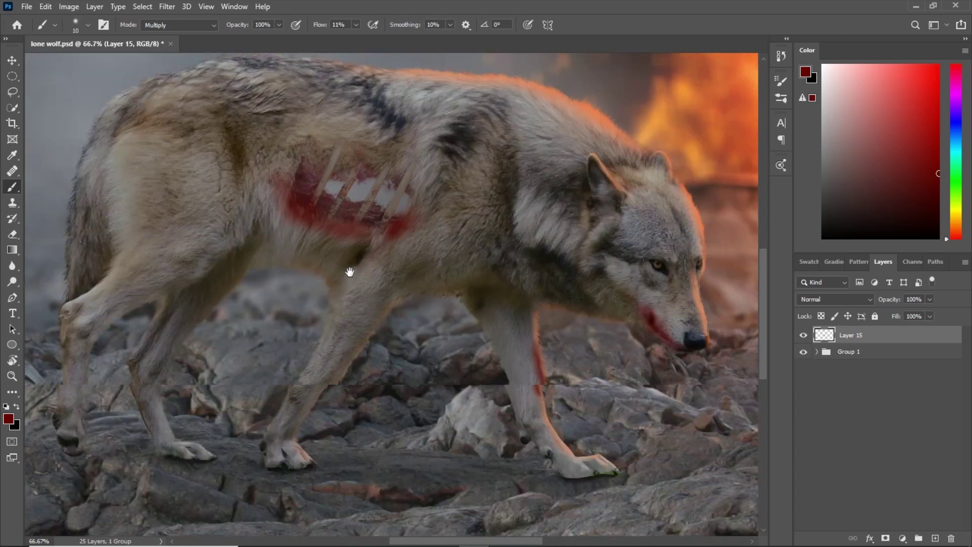
key("bracketright")
key("bracketright")
key("bracketright")
key("bracketright")
key("bracketright")
key("bracketright")
key("bracketright")
key("bracketright")
key("bracketright")
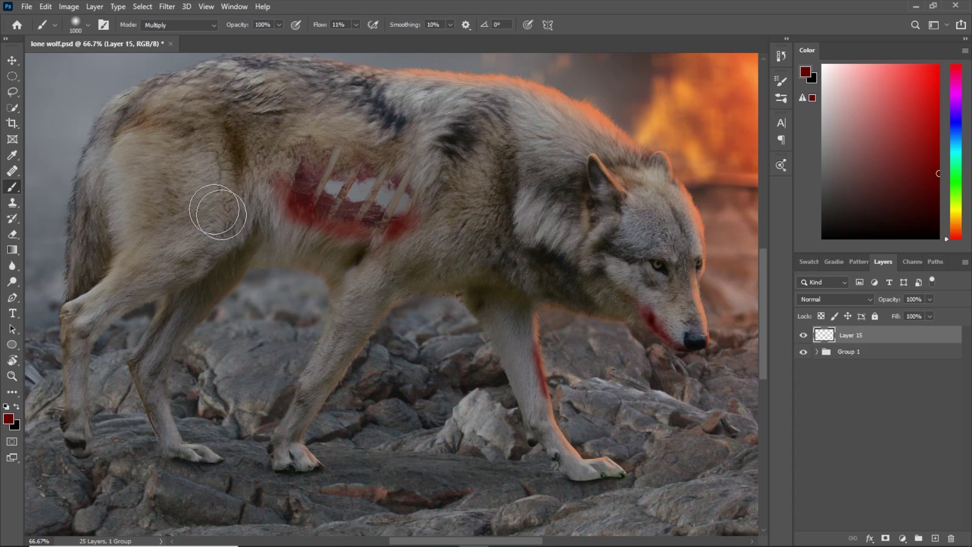
key("bracketleft")
key("bracketleft")
key("bracketleft")
key("bracketleft")
key("bracketleft")
key("bracketleft")
key("bracketleft")
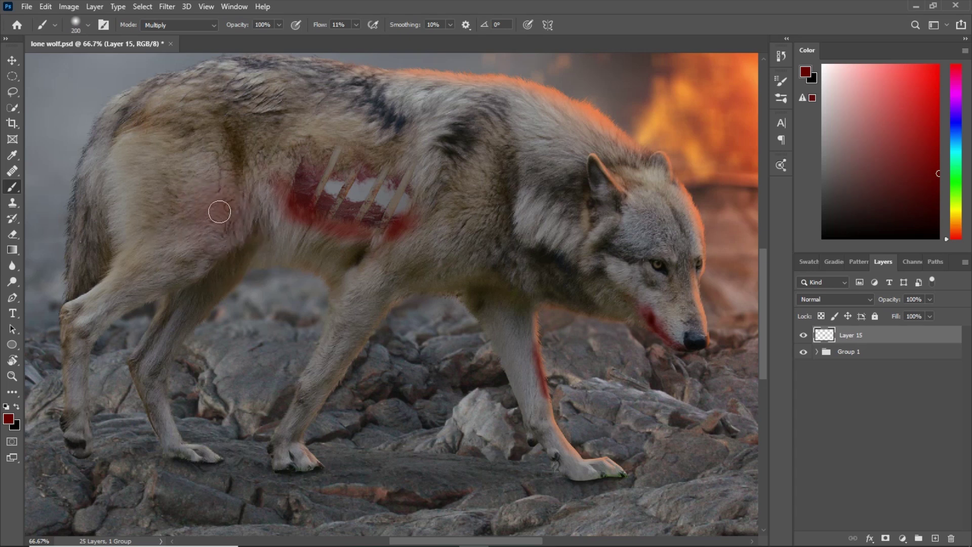